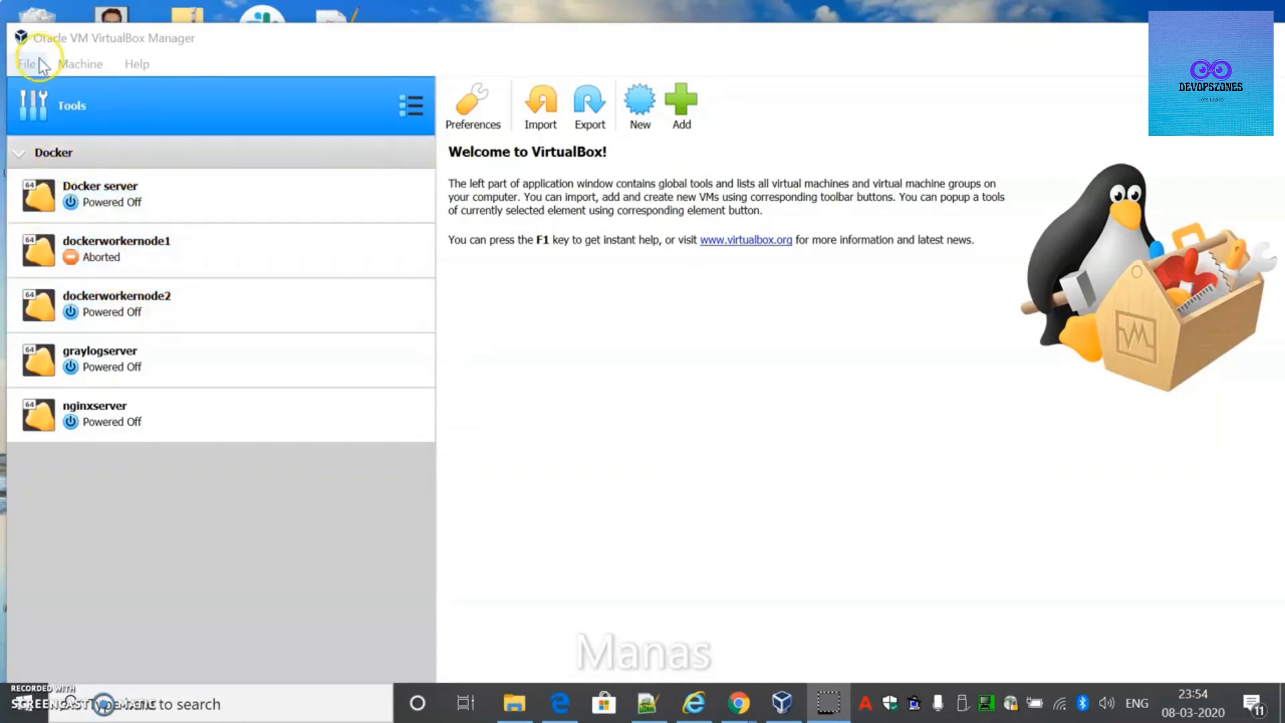
Start a new virtual machine named k8smaster, stored in C:\my data\Data_Oriflame\Oriflame_Data\My_VM_Machienes\Kubernetes.
click(641, 103)
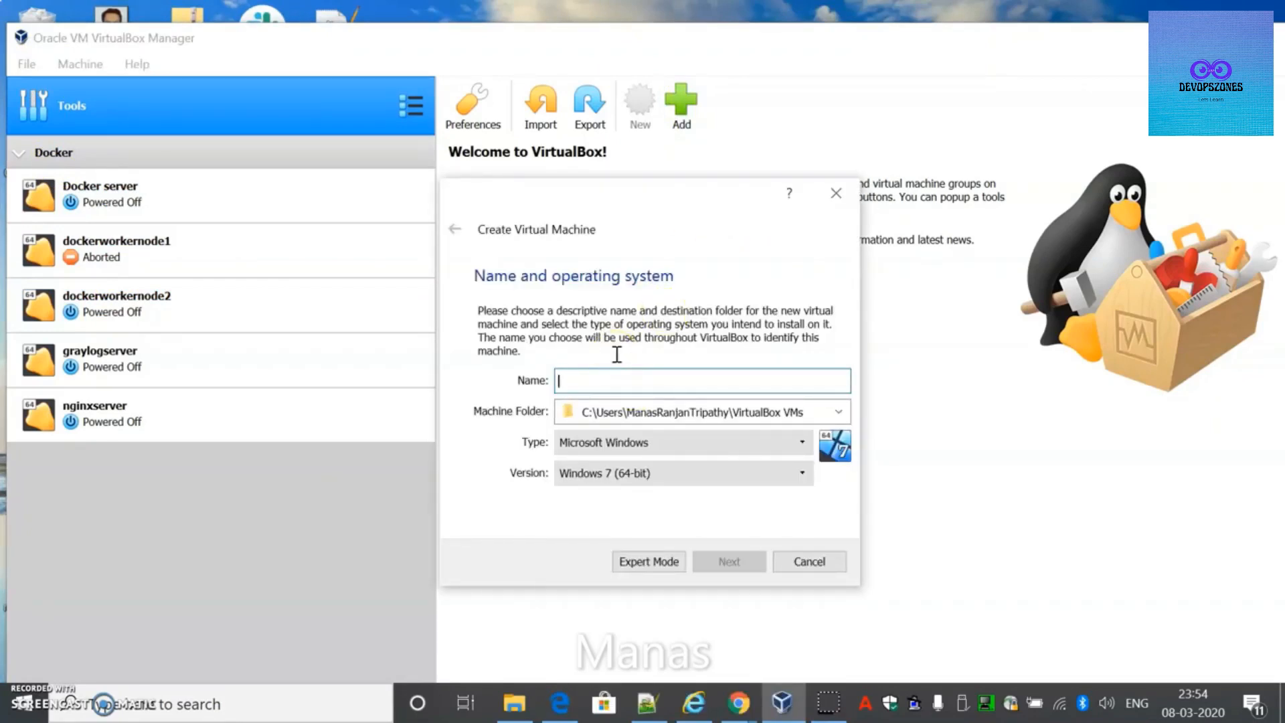
text(k8smaster)
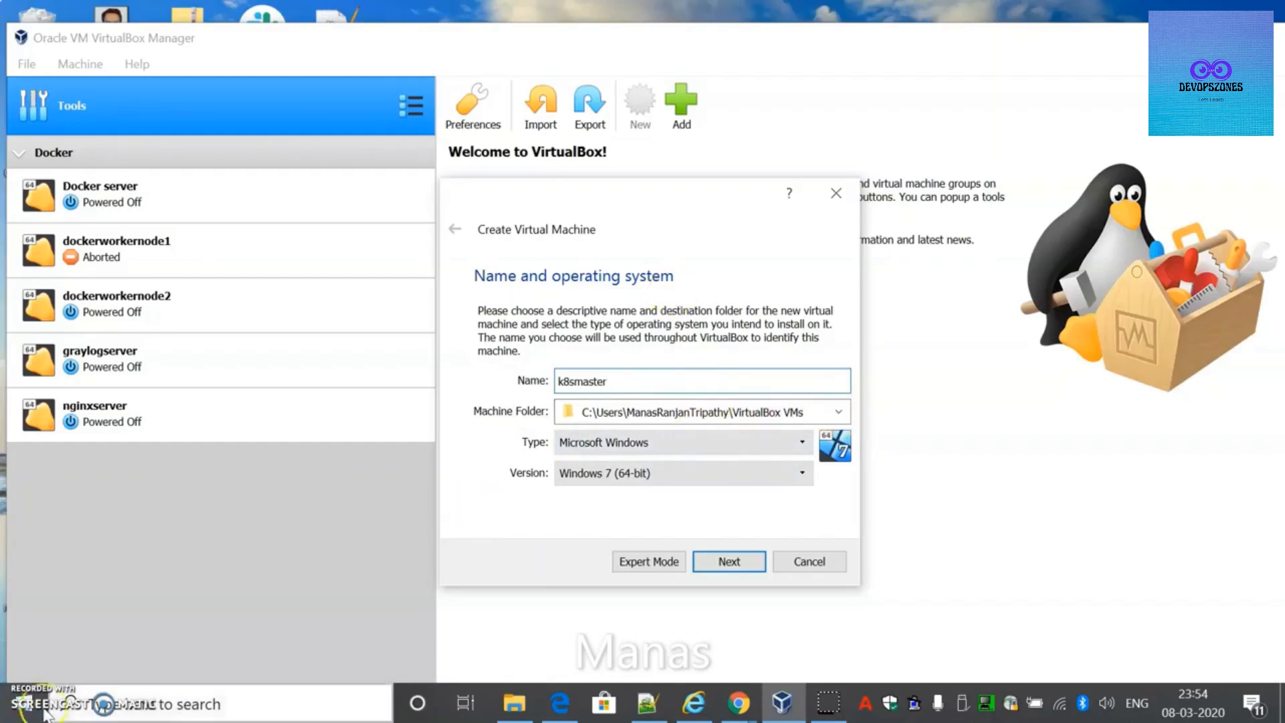
click(838, 411)
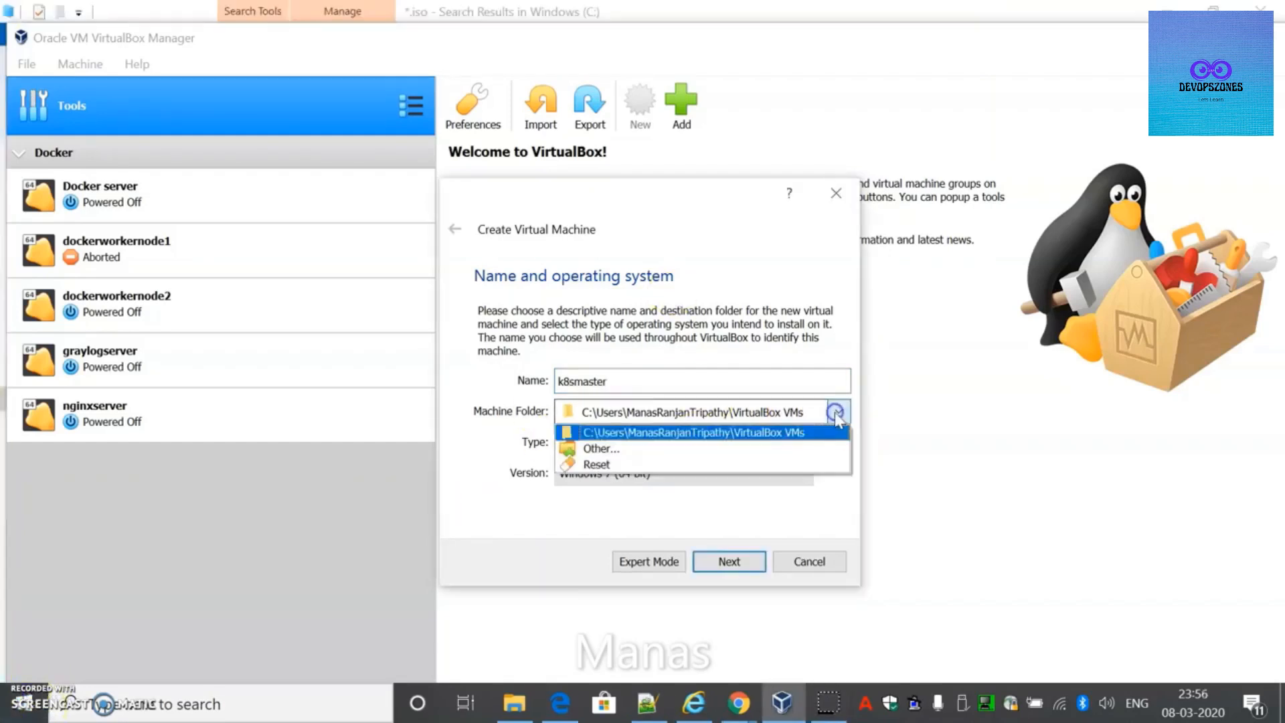
click(642, 447)
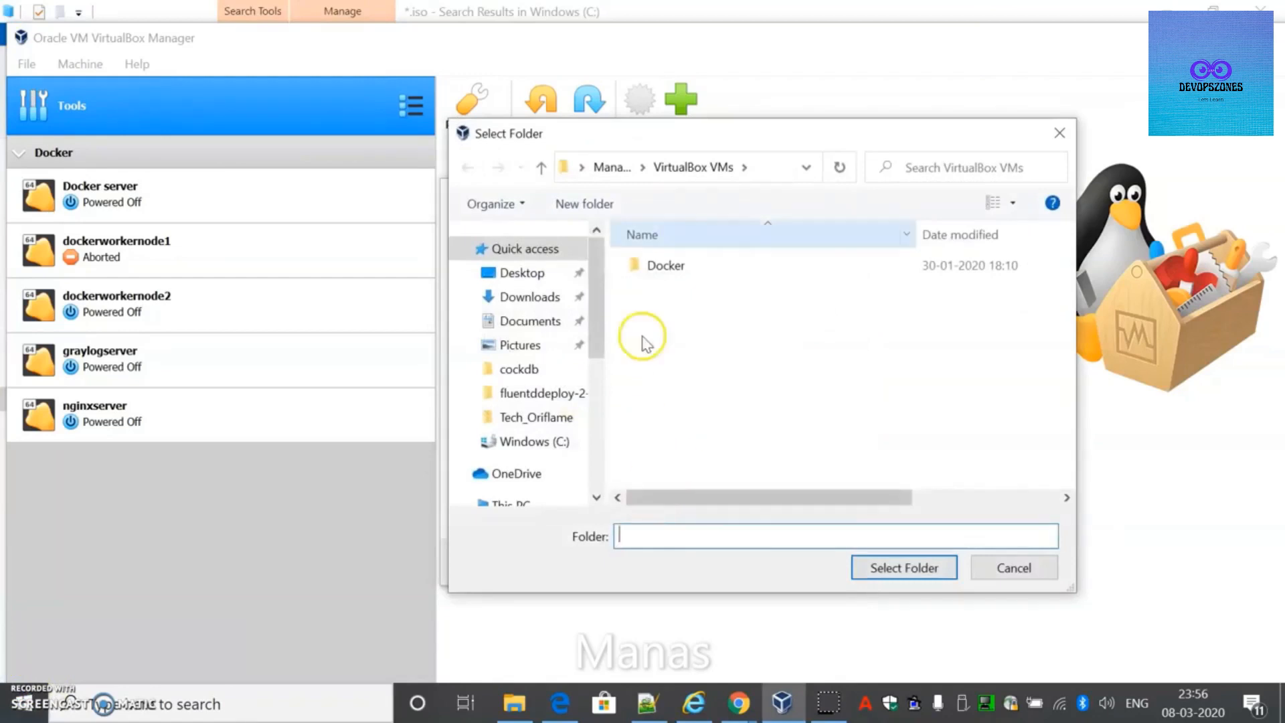
click(658, 536)
text(C:\org\Data\Data_Oriflame\Oriflame_Data\My_VM_Machines\Kubernetes)
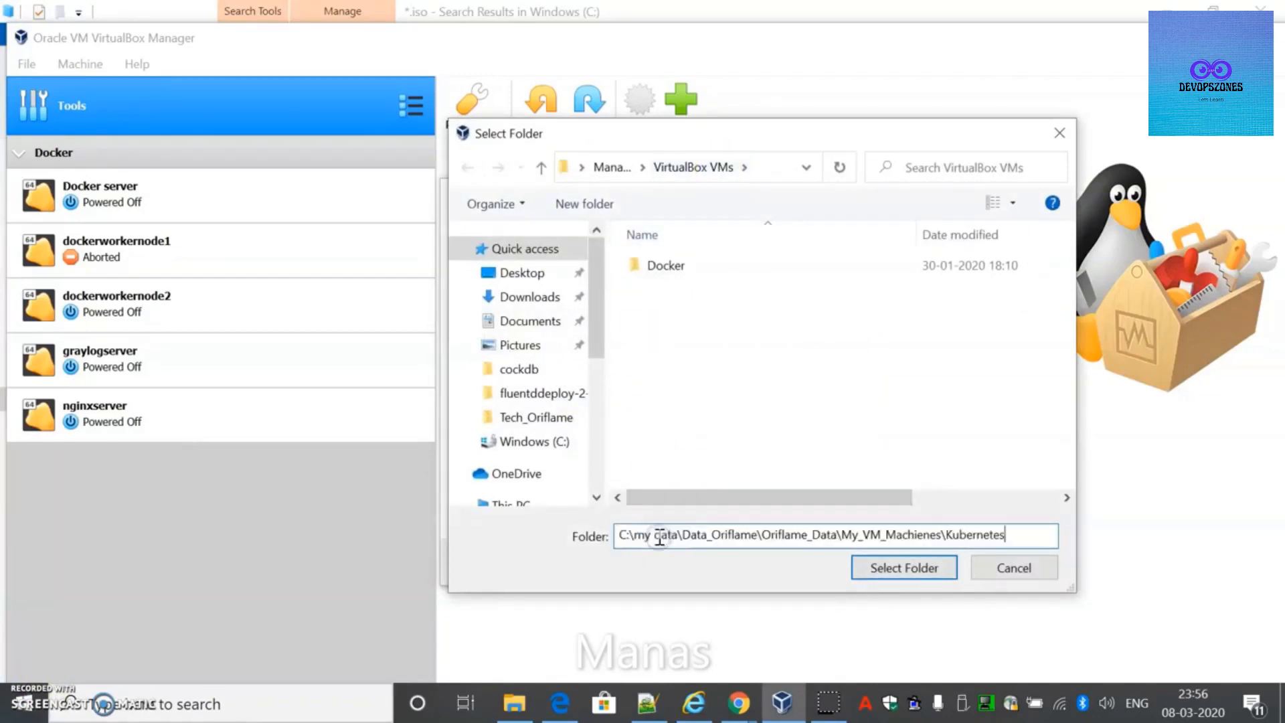
key(Return)
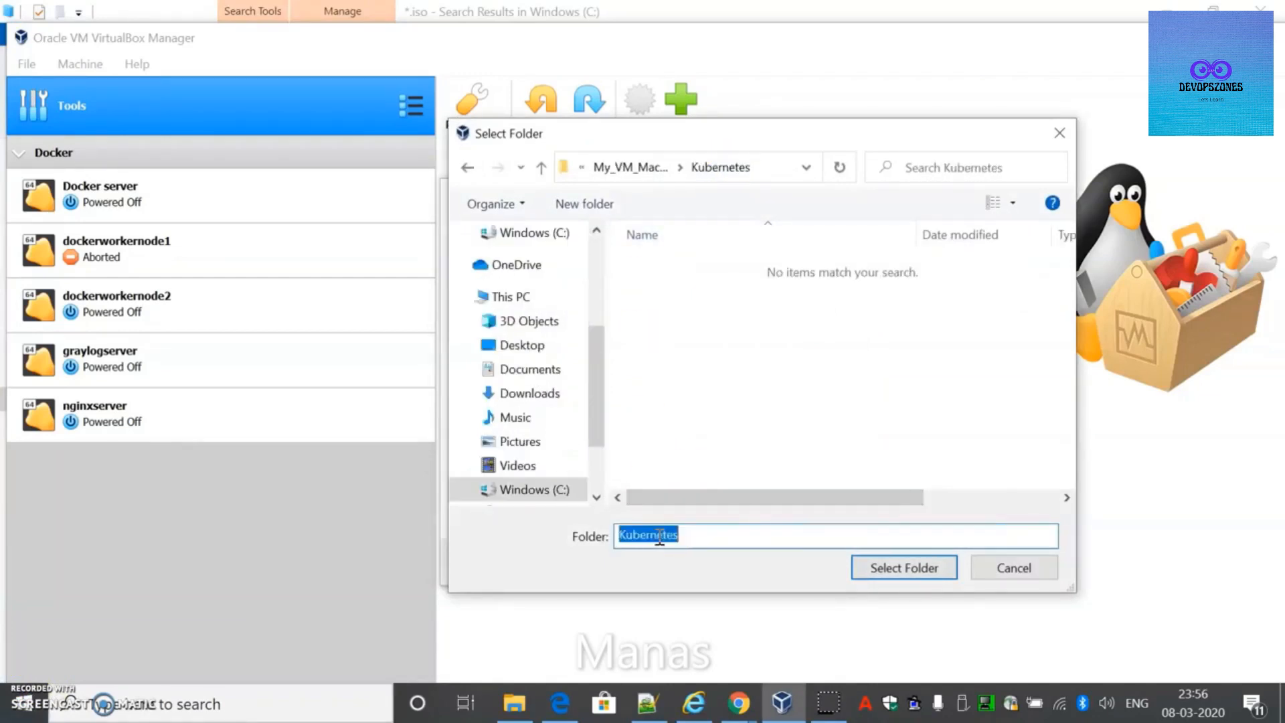
click(889, 566)
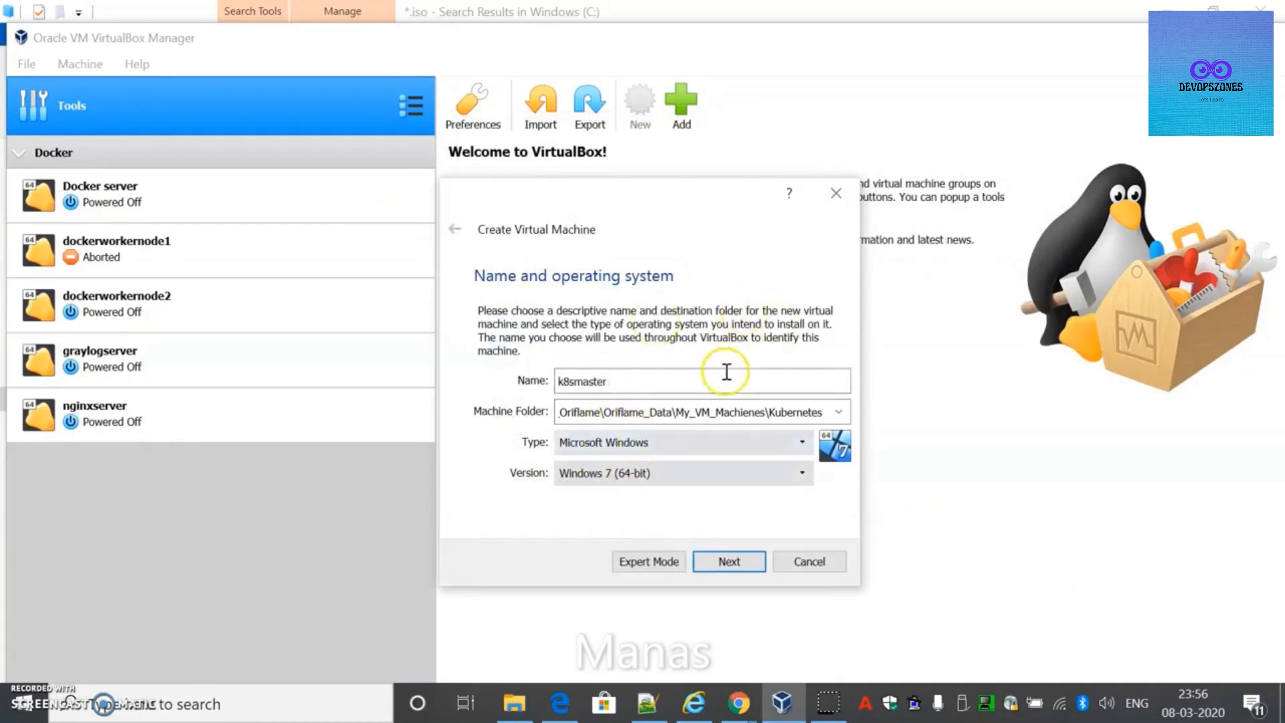
Set the machine's operating system type to Linux and its version to Red Hat (64-bit), and proceed to the memory settings.
click(635, 443)
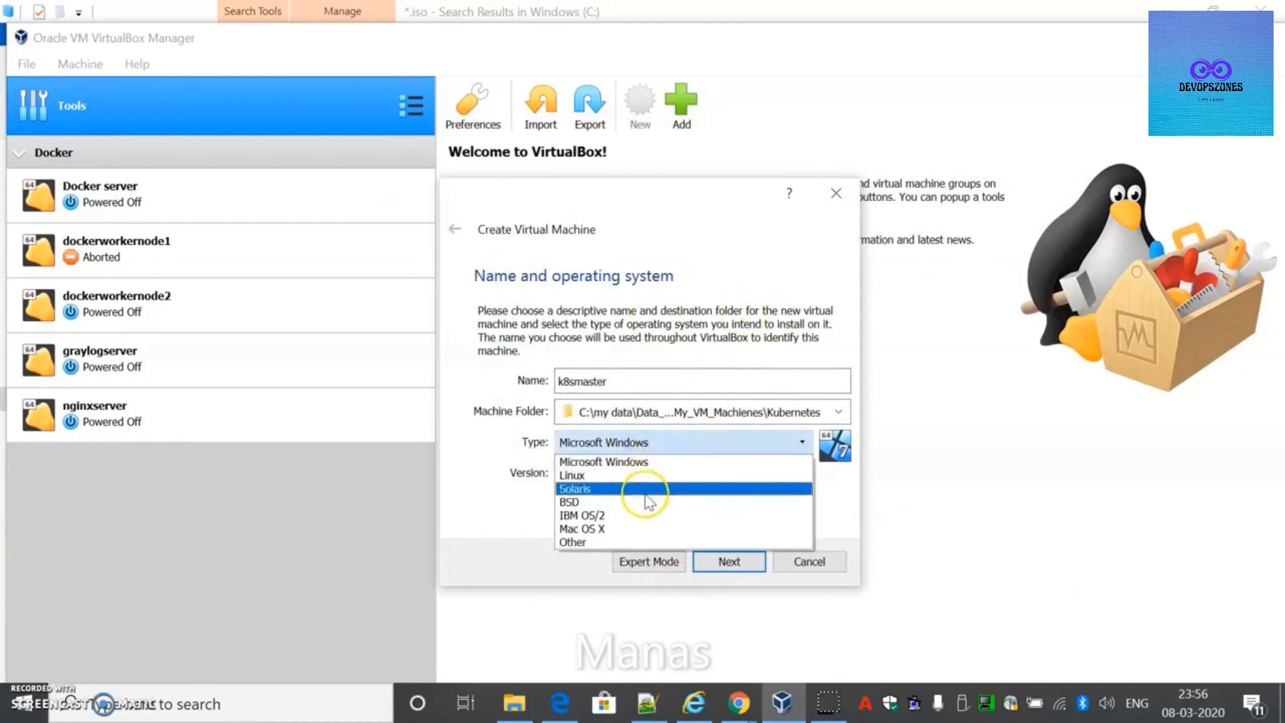
click(602, 475)
click(605, 475)
scroll(636, 552, down, 1)
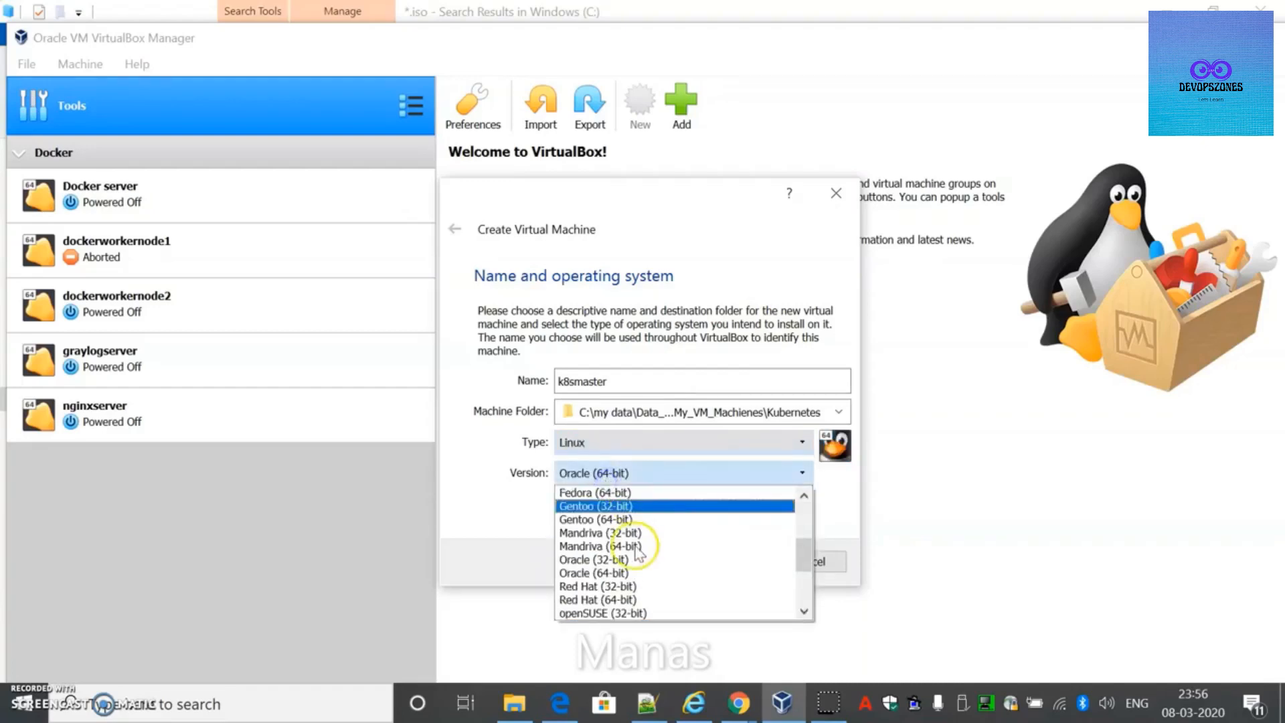
click(620, 600)
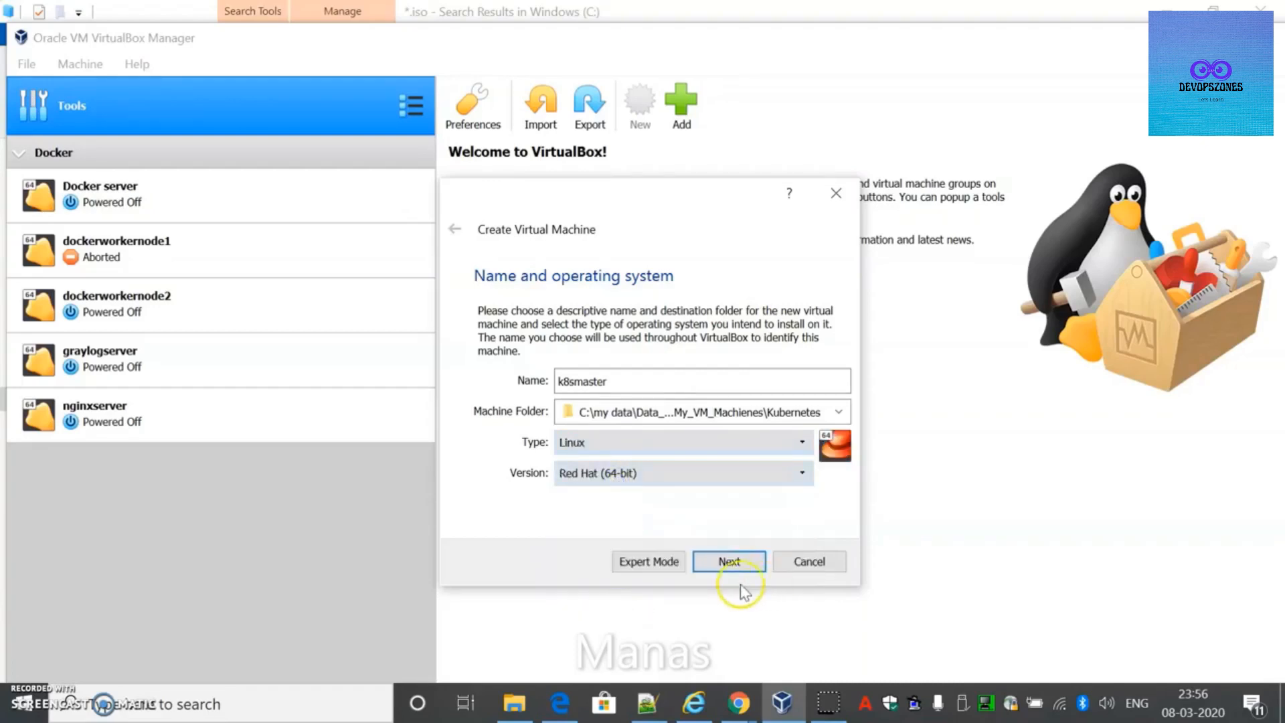
click(730, 561)
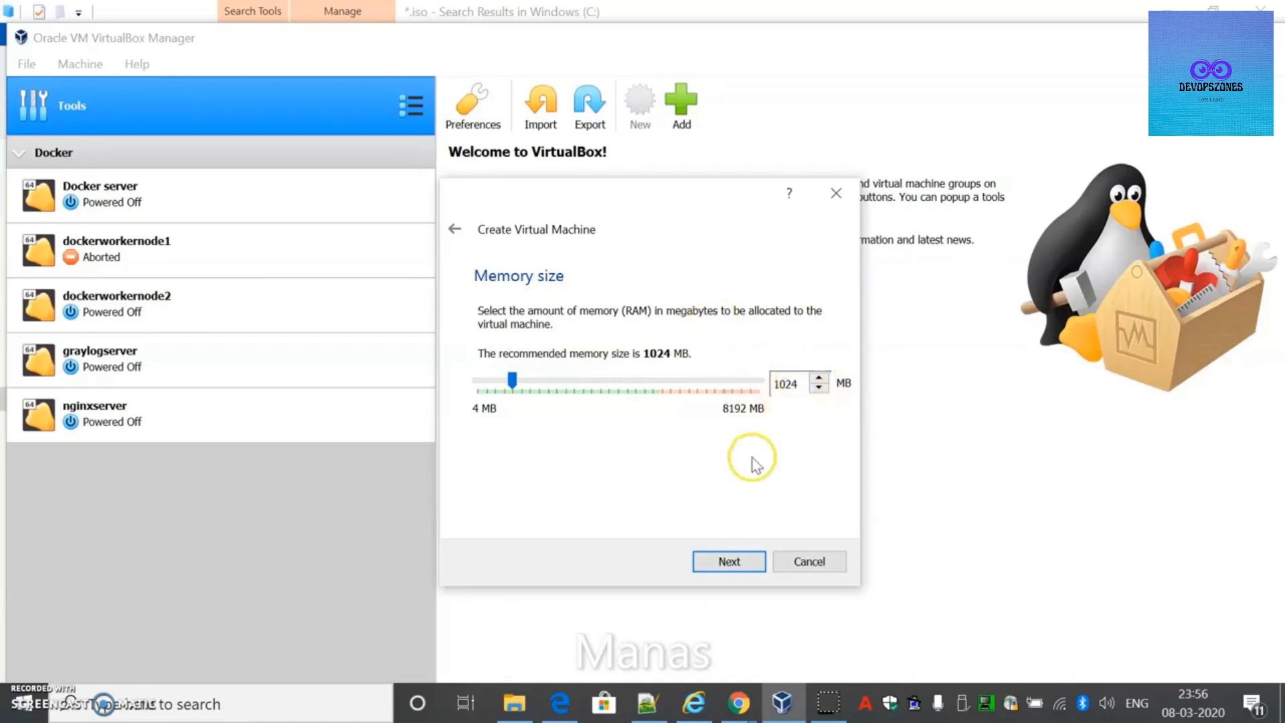
Accept 1024 MB of memory and choose to create a new, dynamically allocated VMDK virtual hard disk.
click(749, 562)
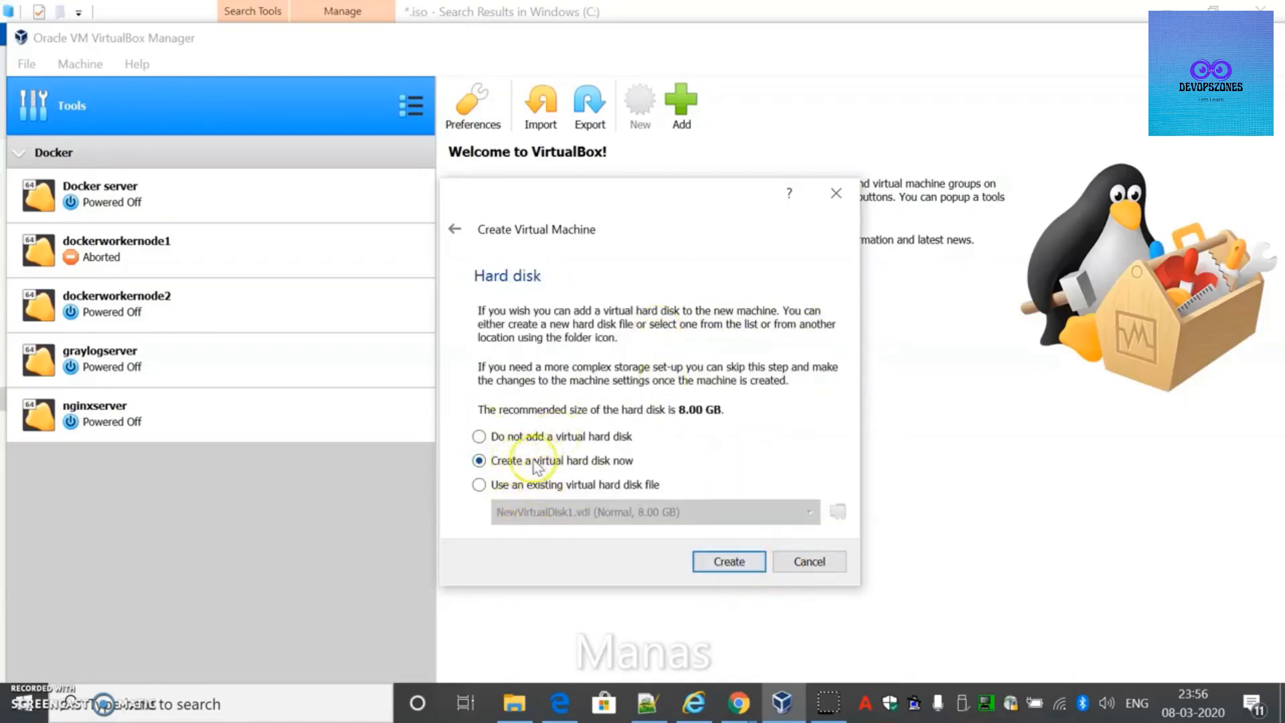
click(746, 564)
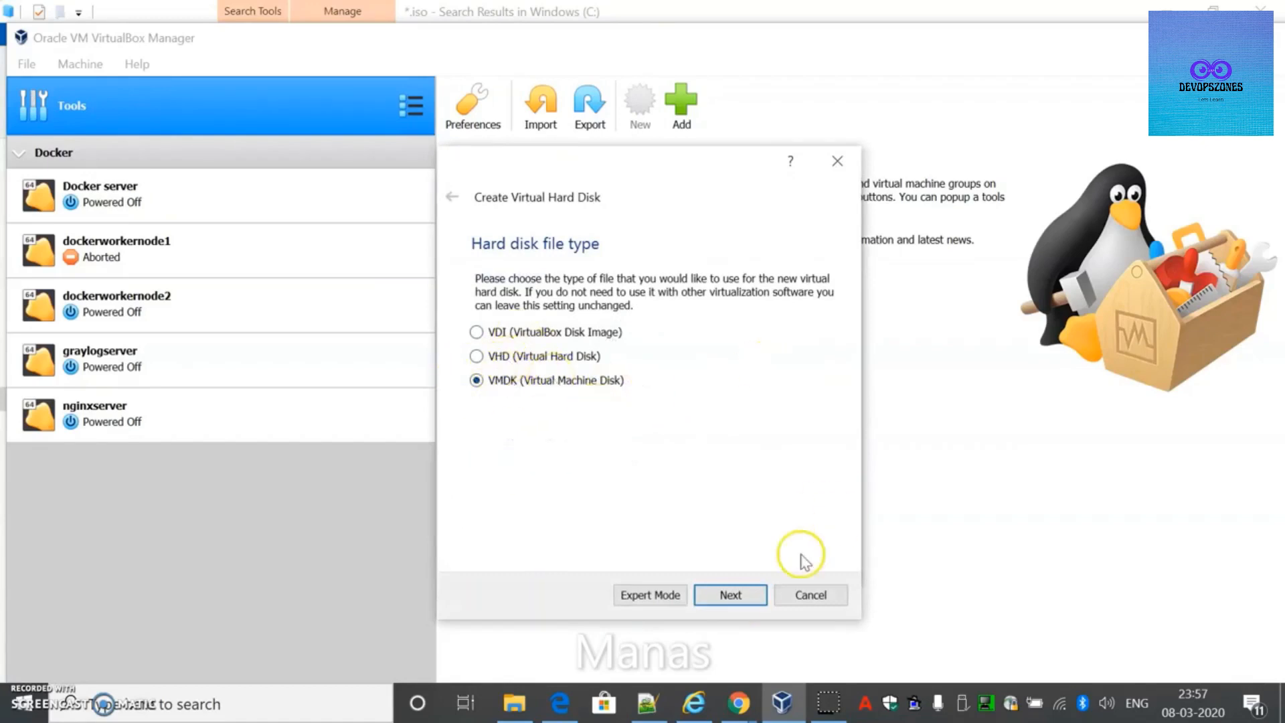
click(730, 594)
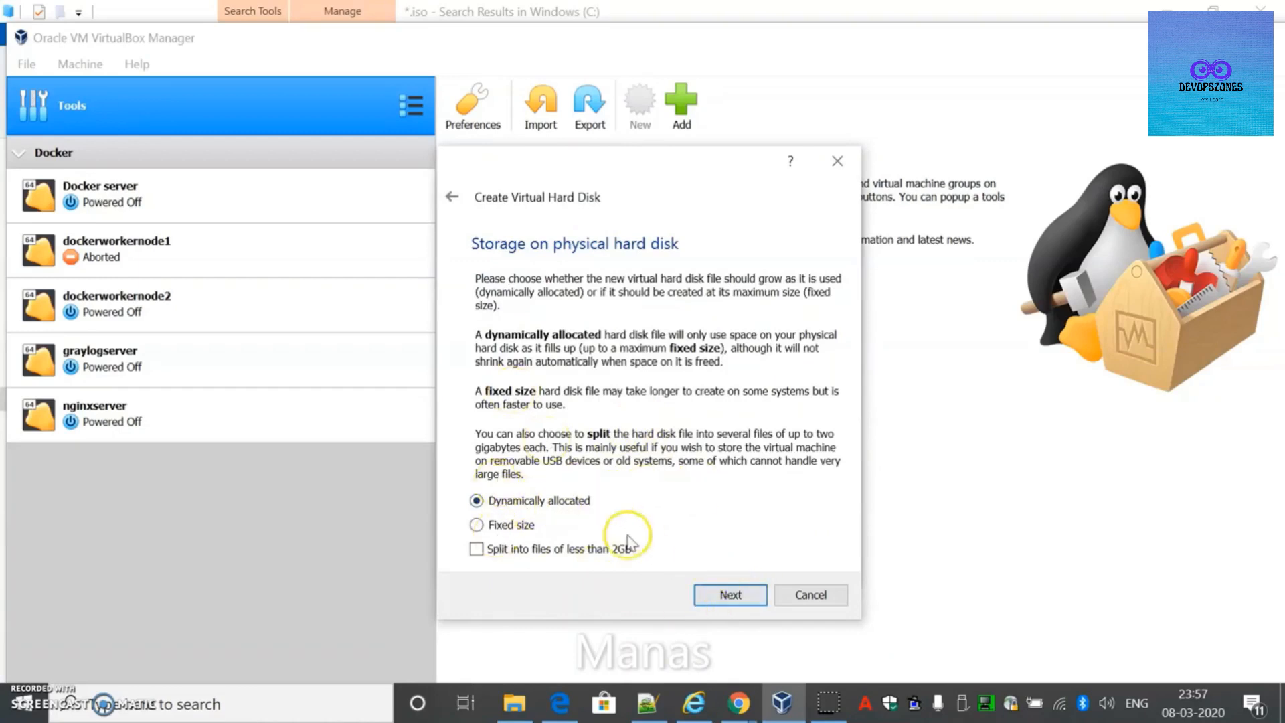
click(730, 594)
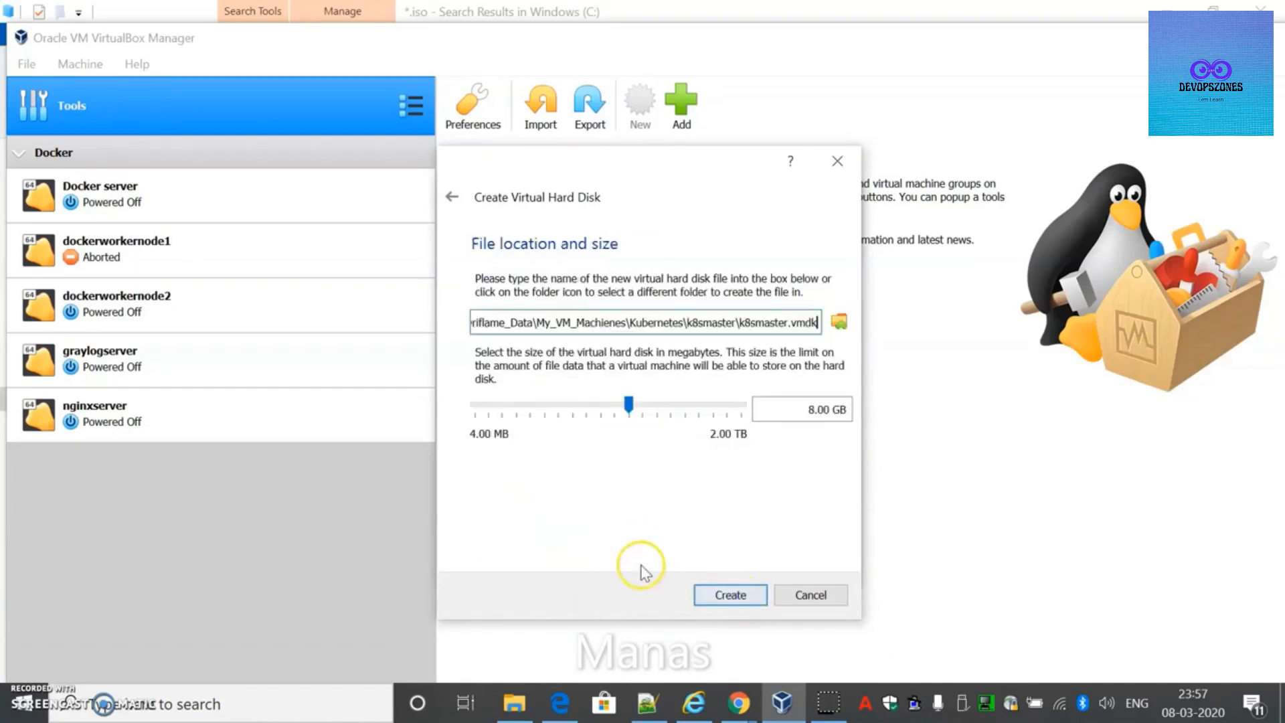
Set the virtual hard disk size to 16 GB and create the machine.
click(813, 410)
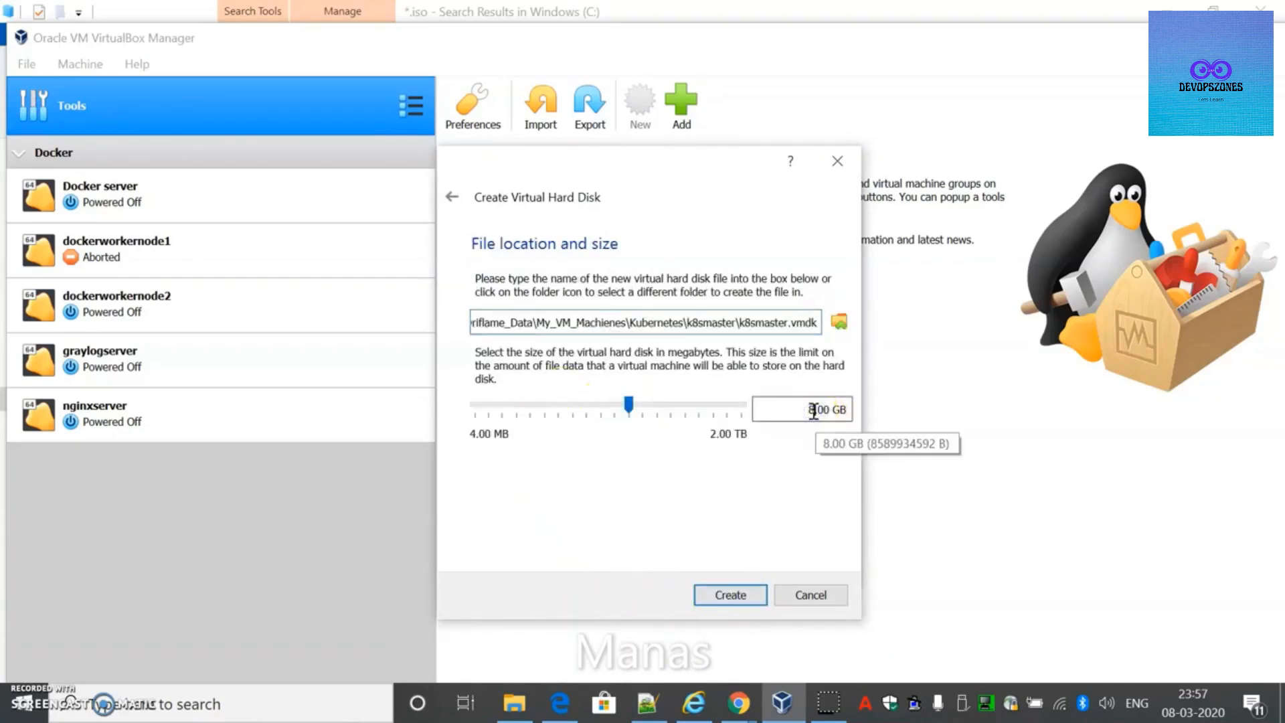
key(BackSpace)
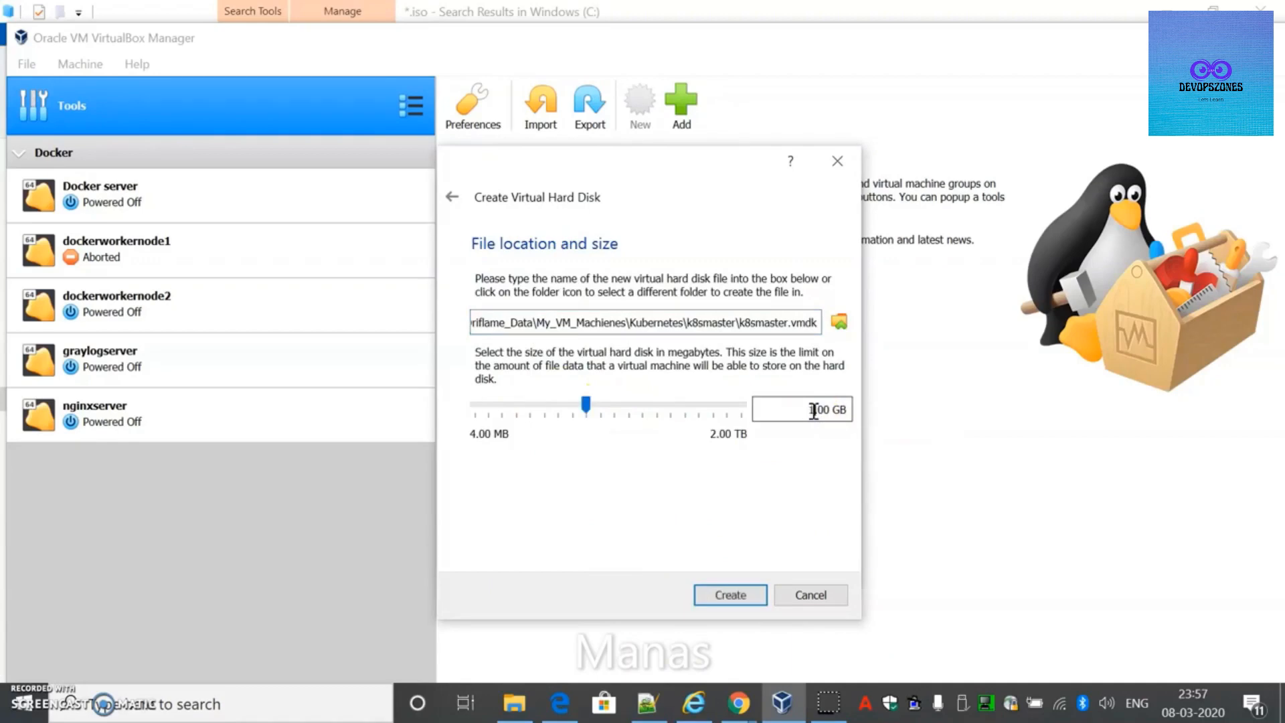
click(736, 593)
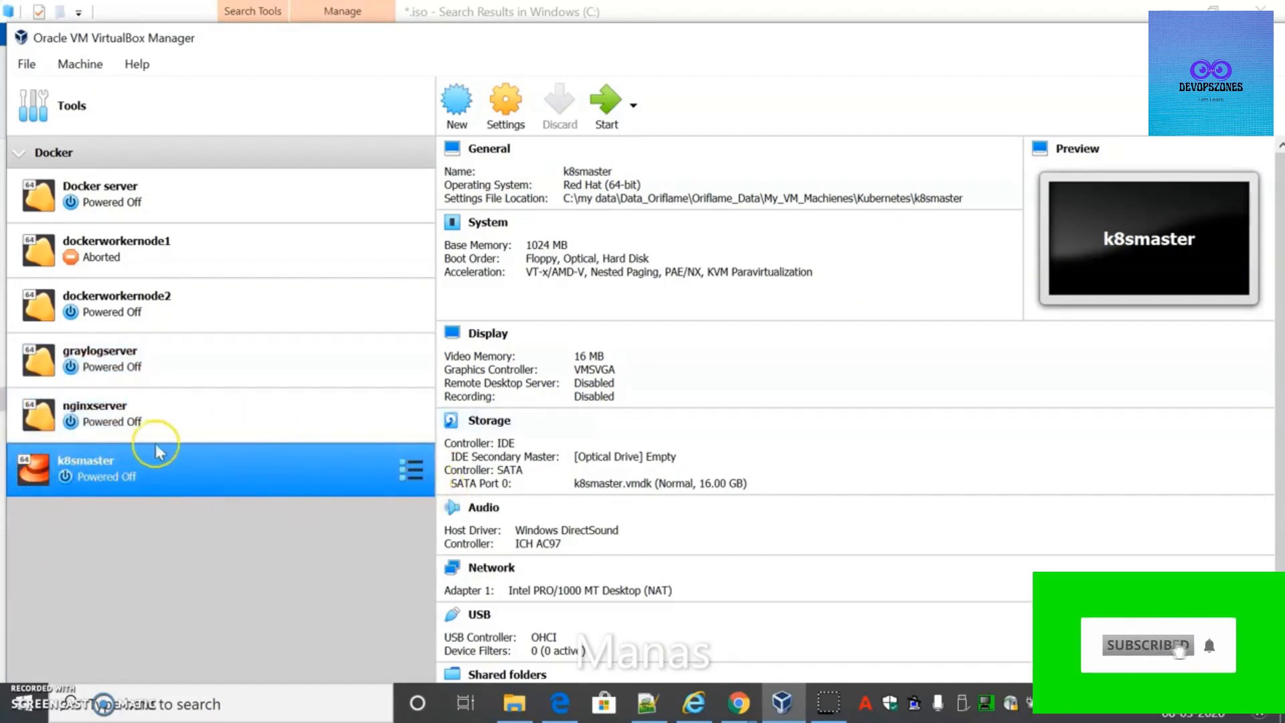
In k8smaster's storage settings, enable Live CD/DVD for the empty optical drive, keeping it on IDE Secondary Master.
click(498, 119)
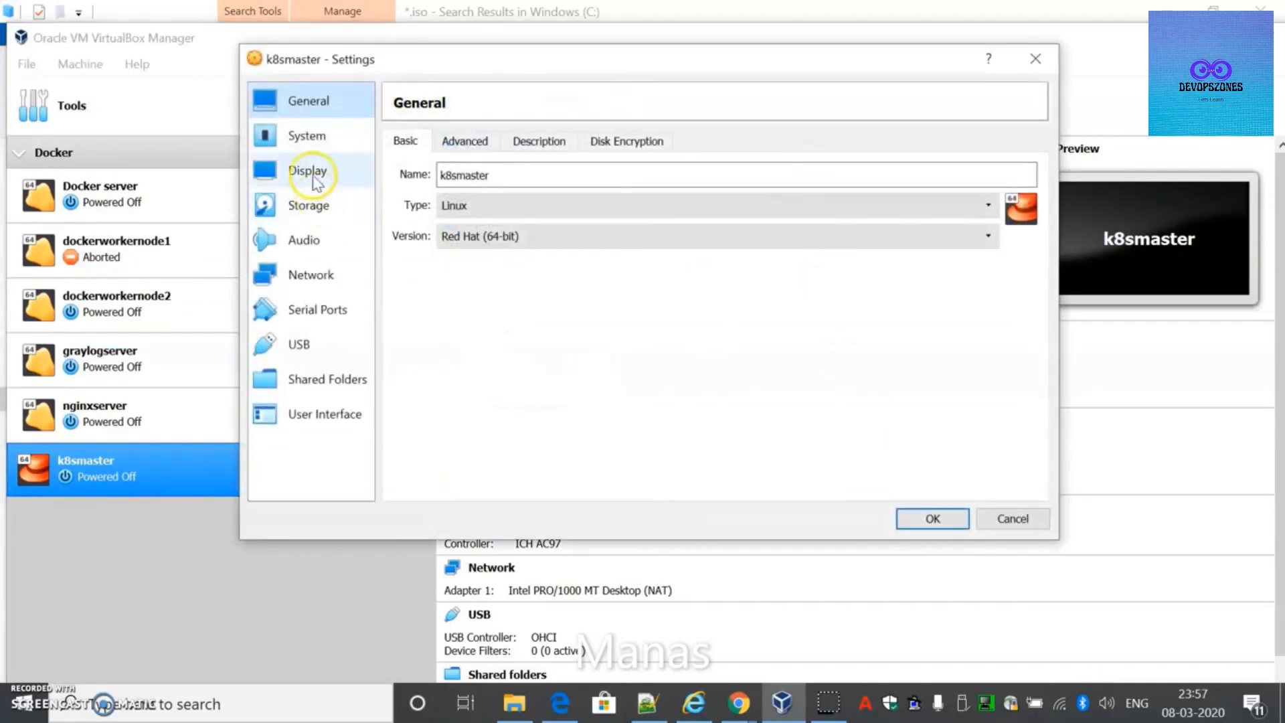
click(310, 205)
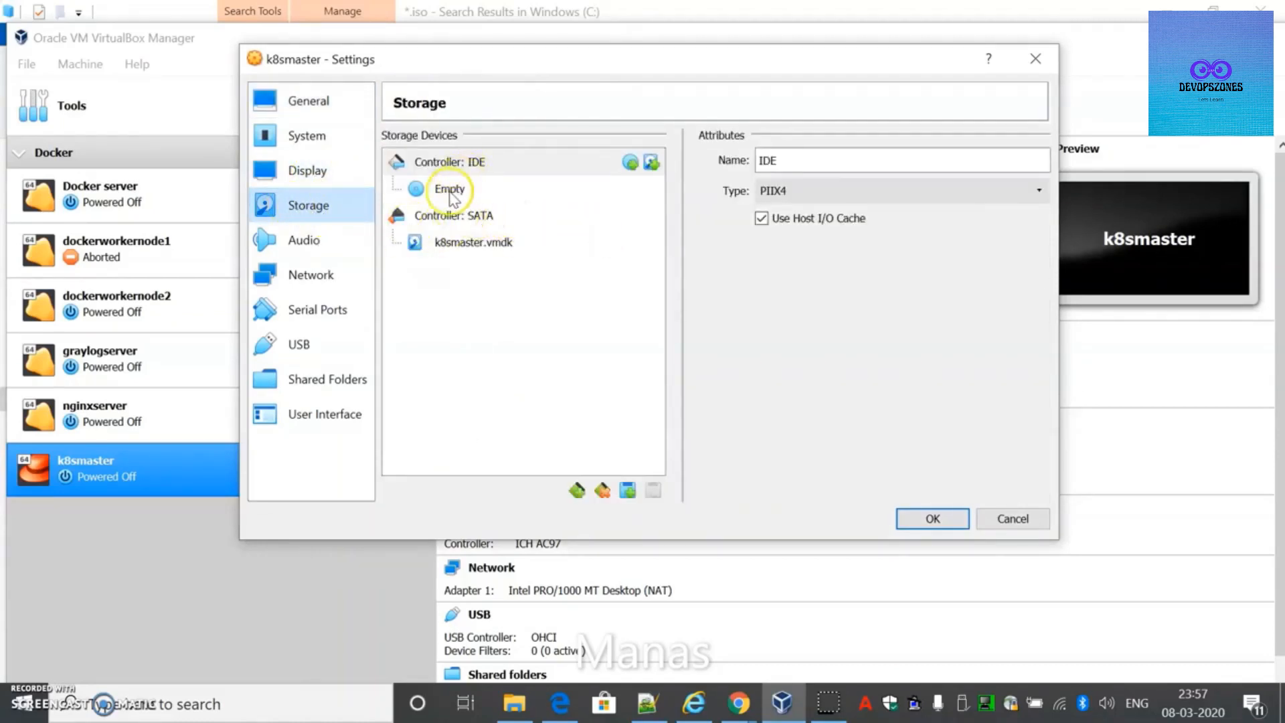
click(443, 193)
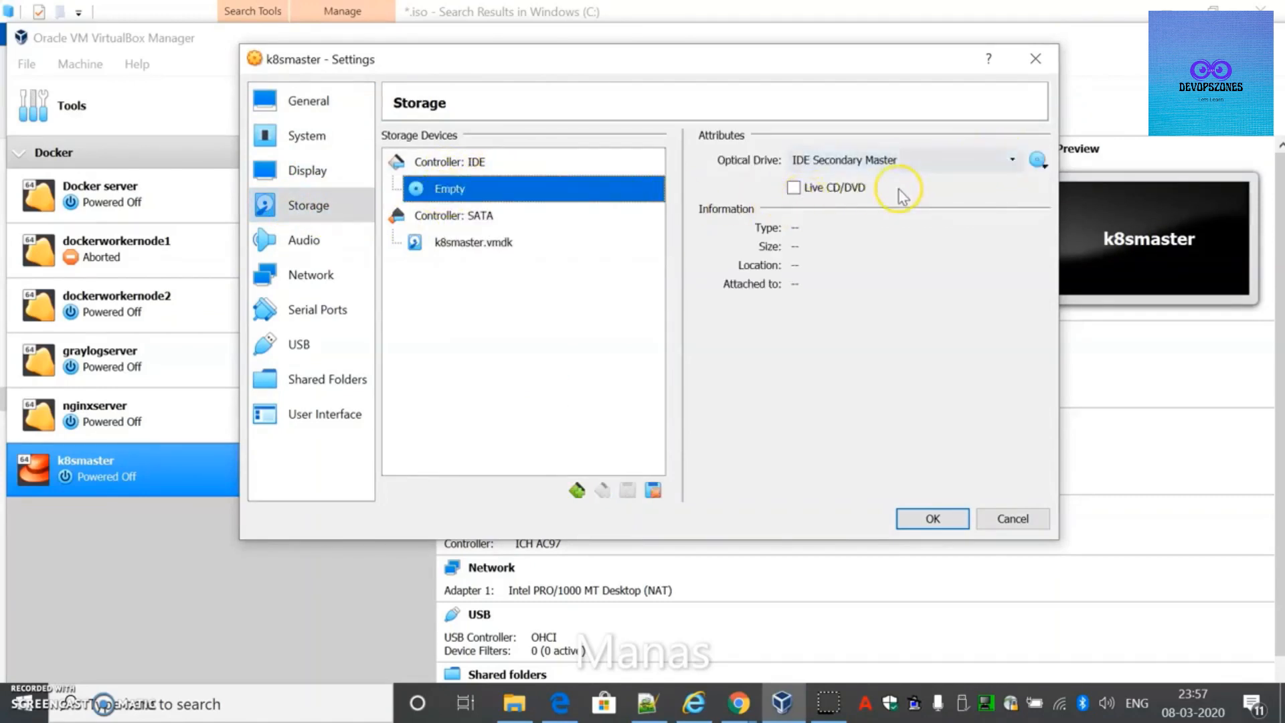
click(840, 188)
click(1018, 161)
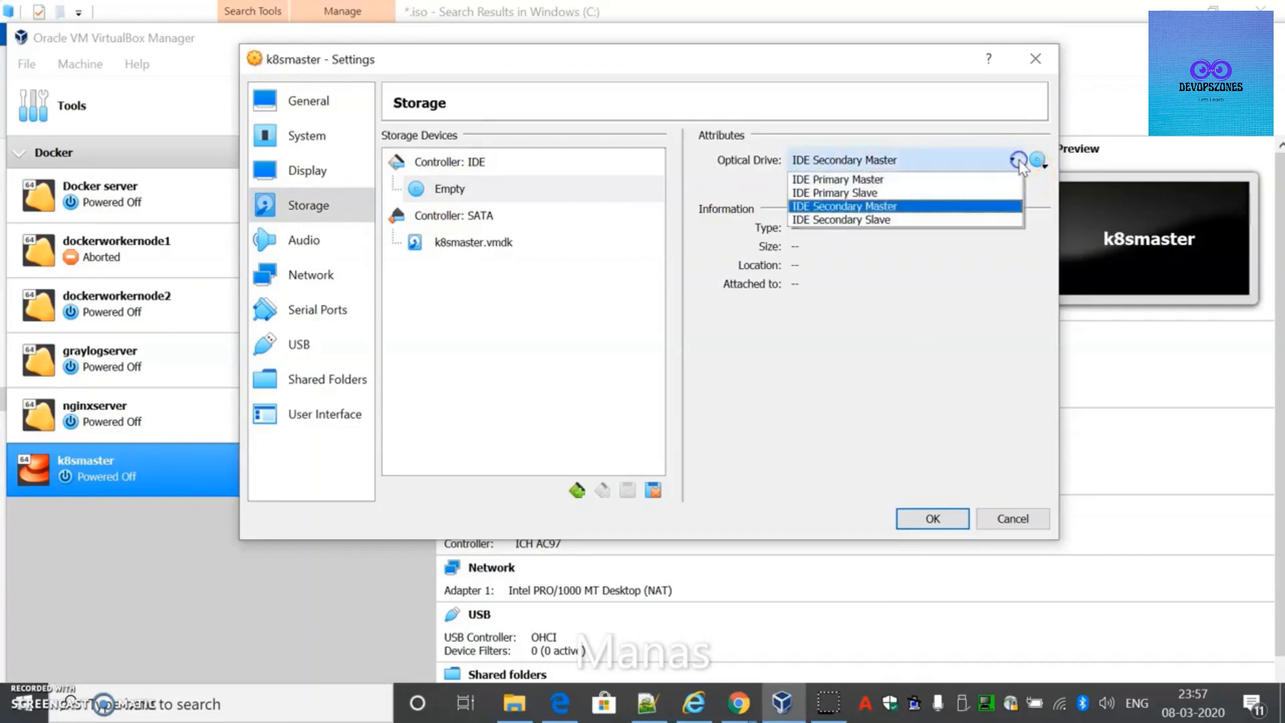
click(1016, 163)
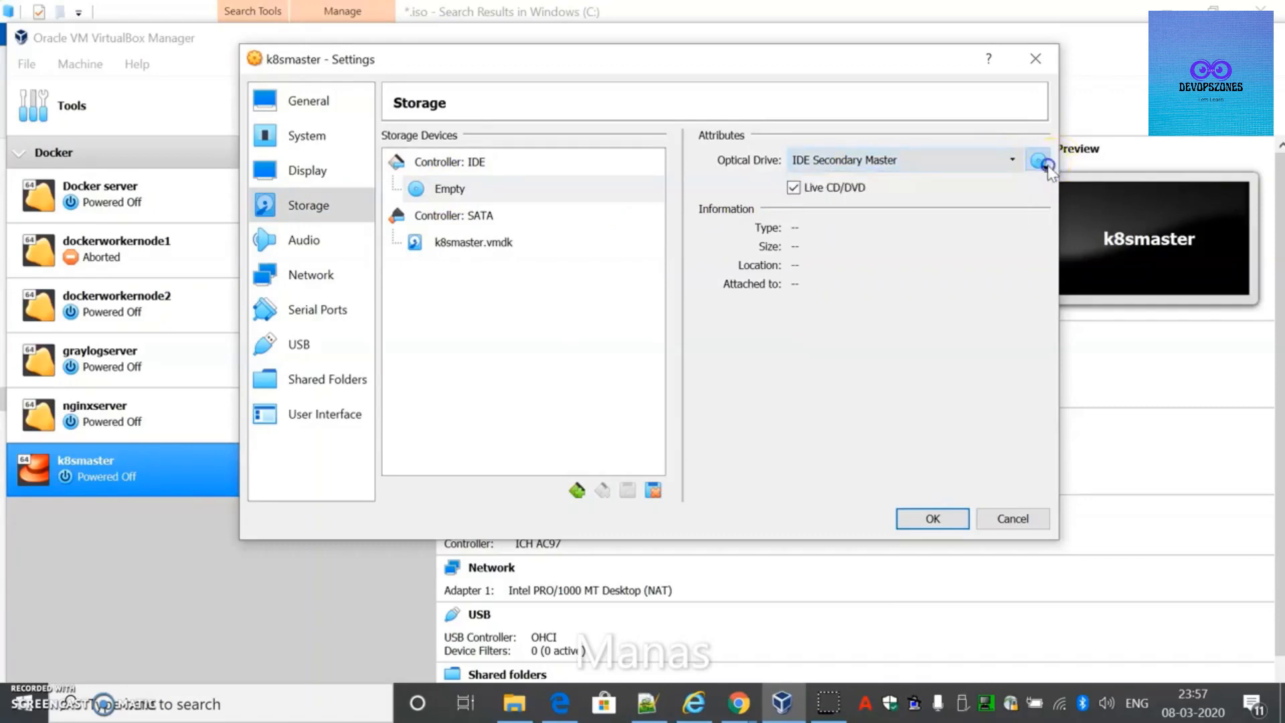
Attach CentOS-7-x86_64-DVD-1708.iso from the My_VM_Machienes folder to the optical drive and save the machine settings.
click(1046, 168)
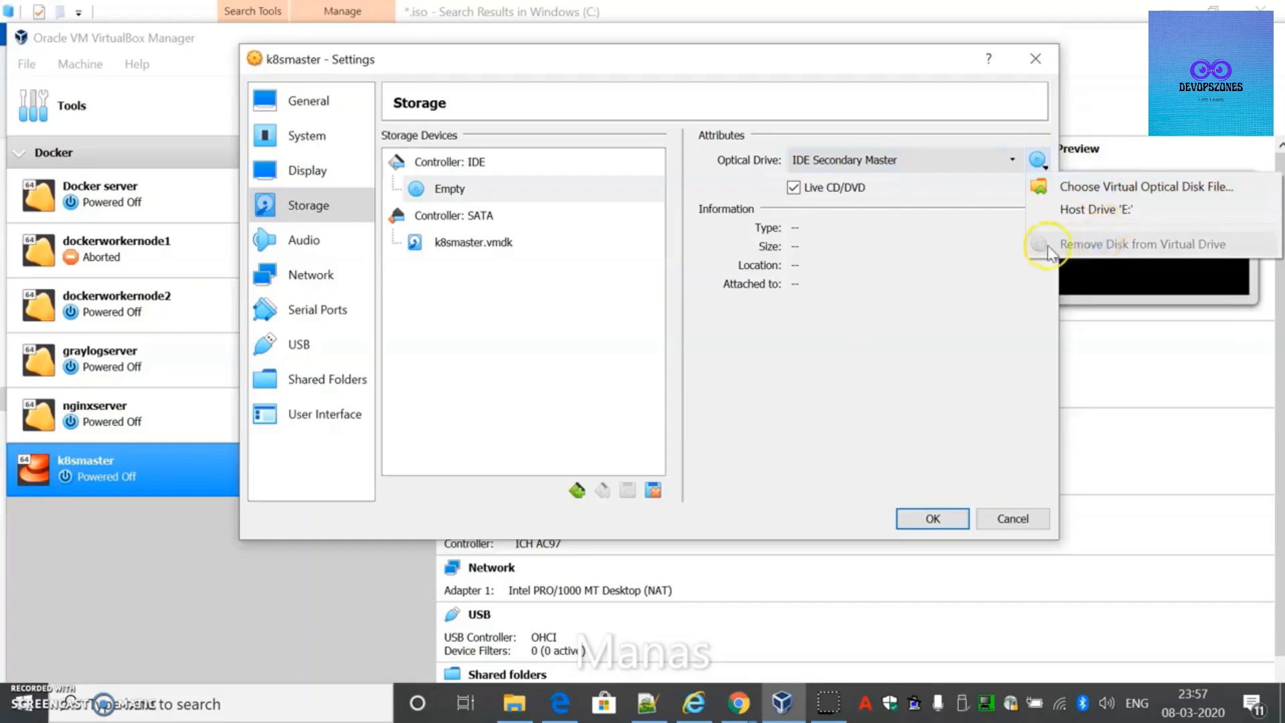
click(1104, 186)
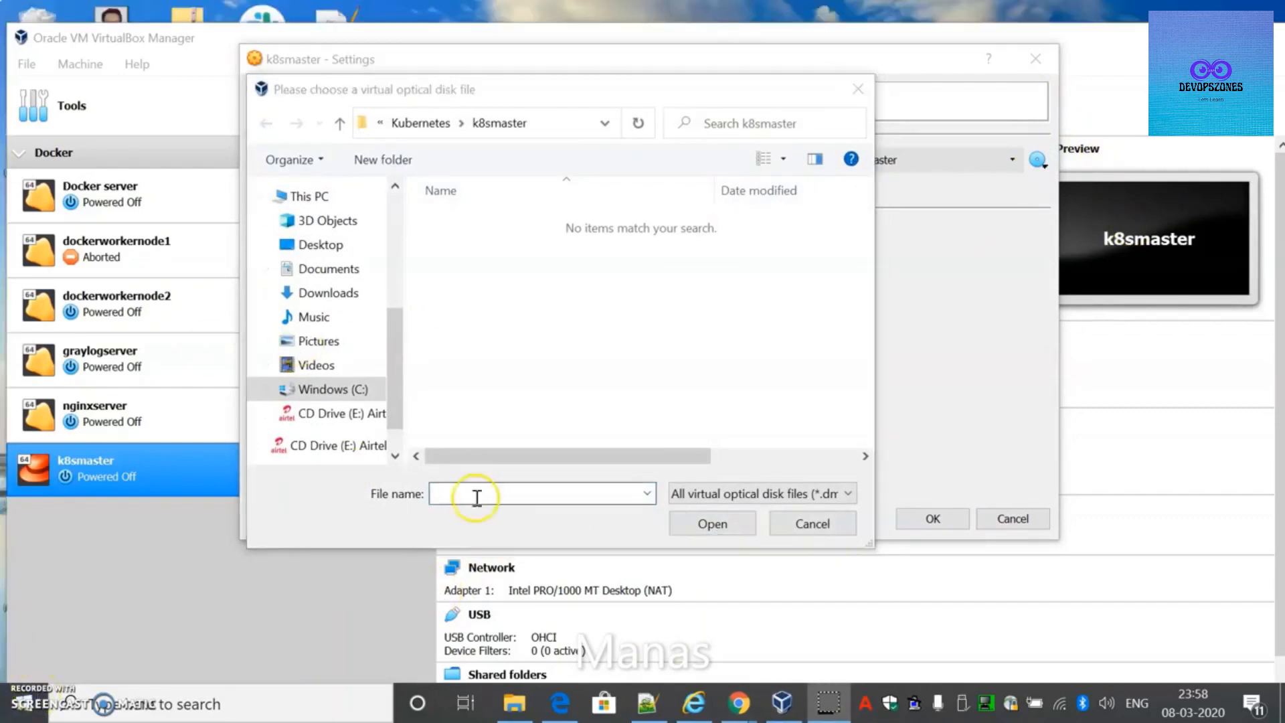
click(476, 497)
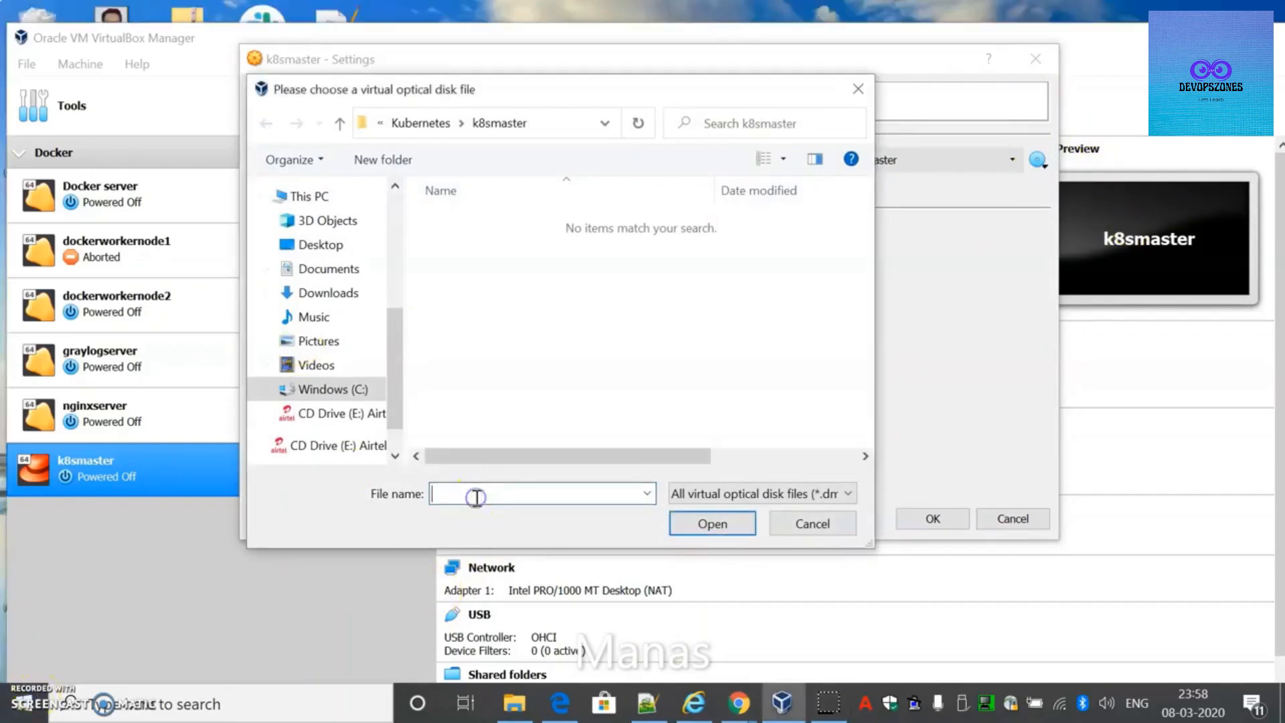
key(ctrl+v)
key(Return)
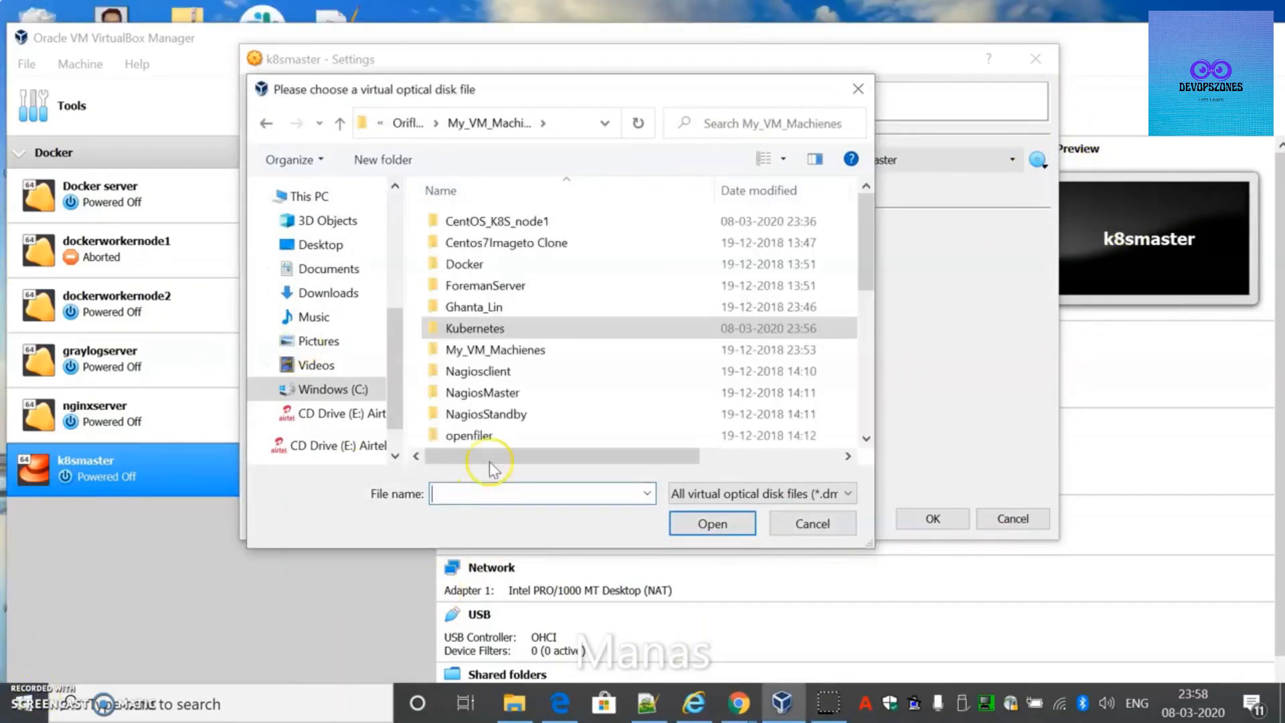
scroll(684, 285, down, 8)
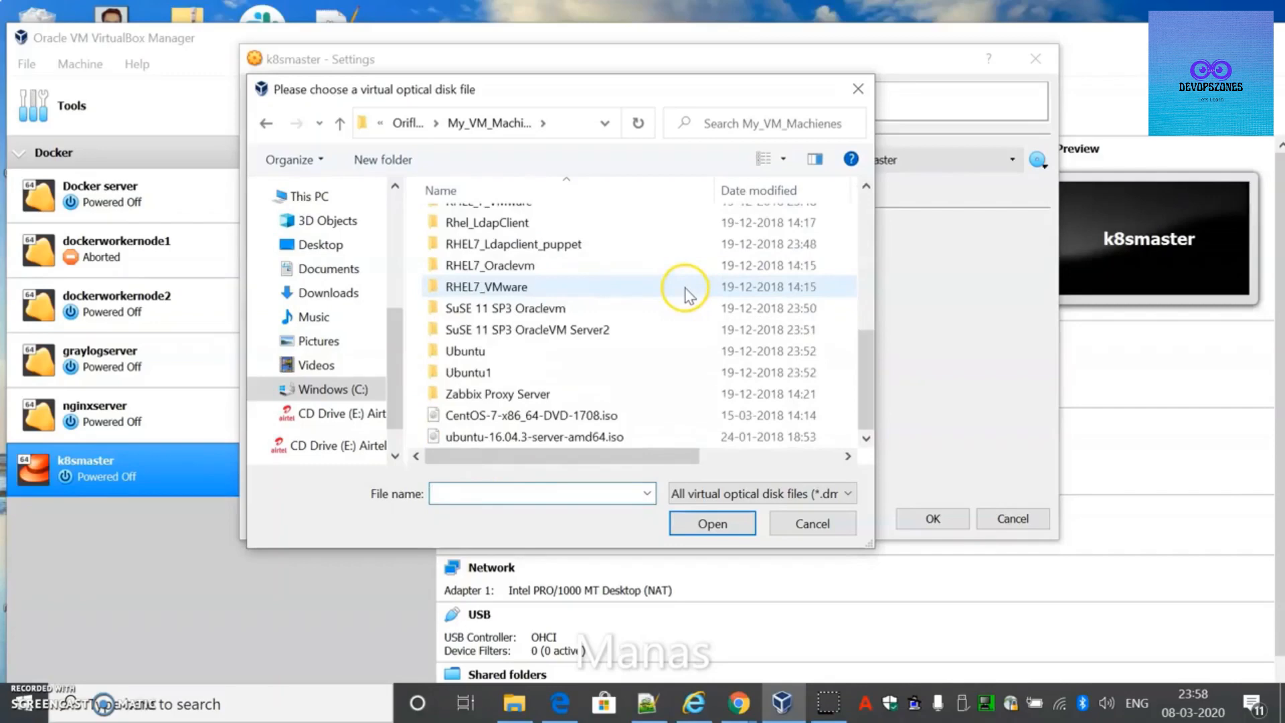
double_click(513, 419)
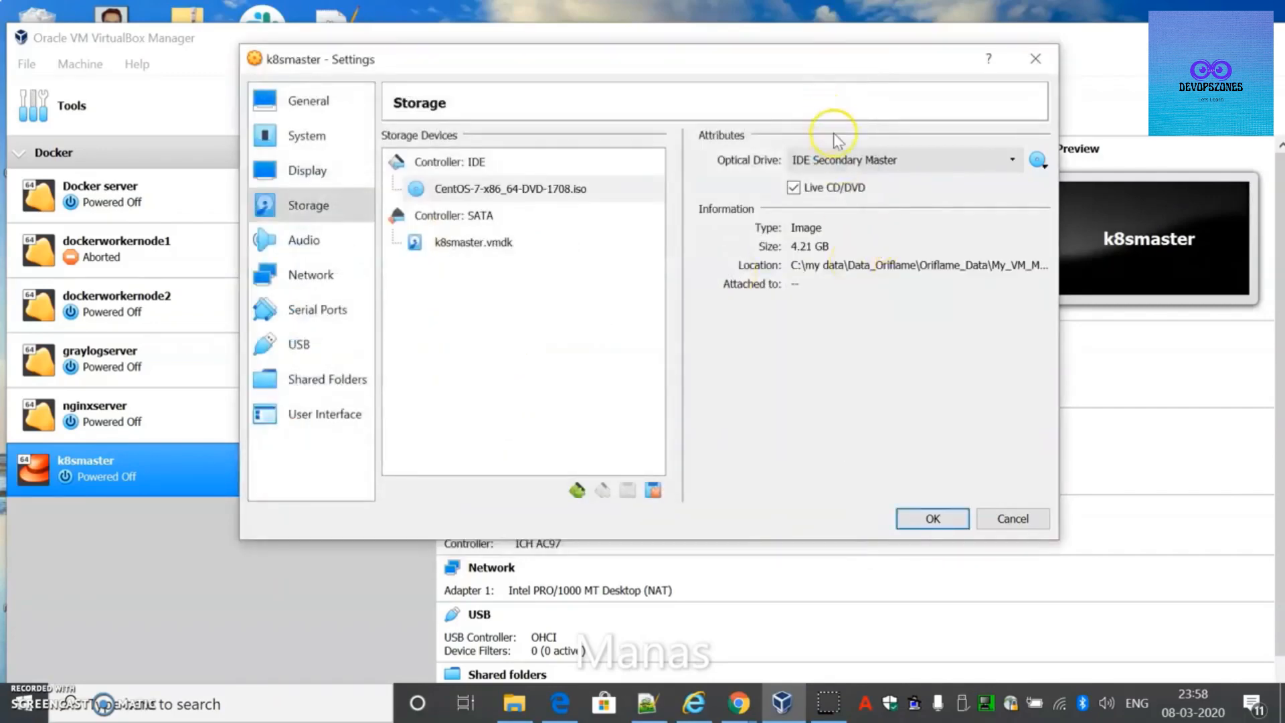
click(933, 520)
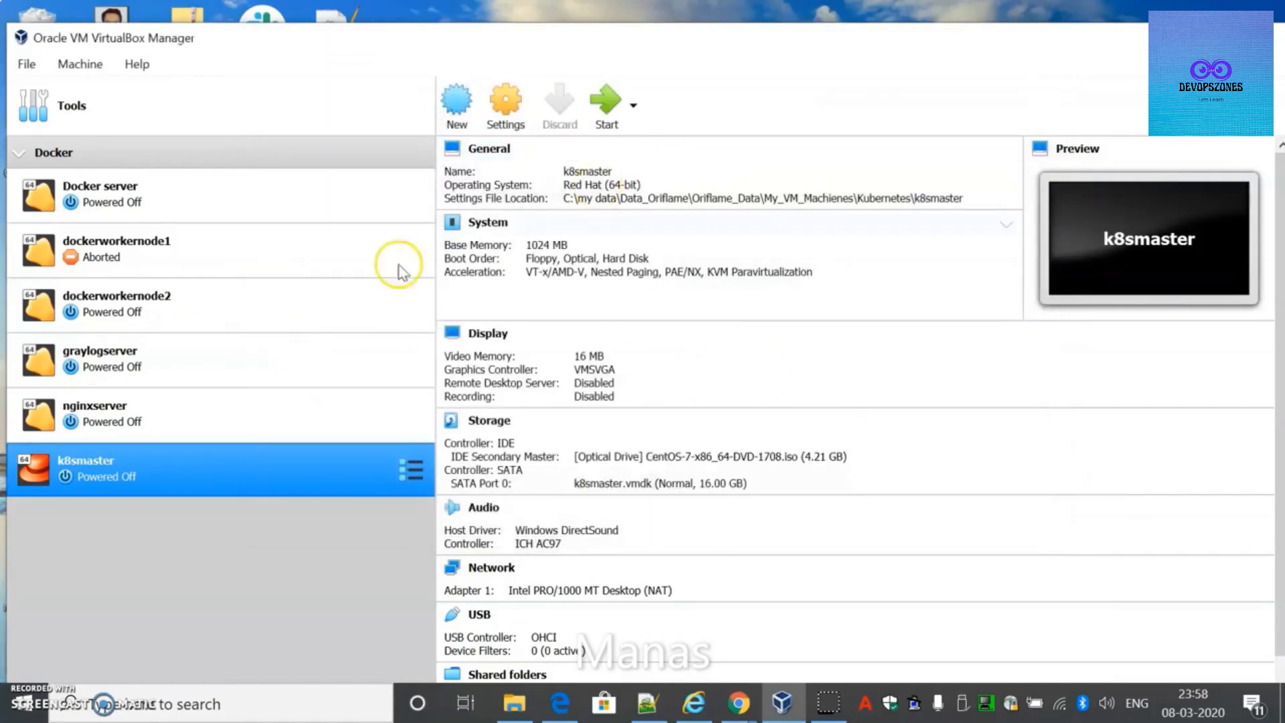
Start the k8smaster machine, dismiss the keyboard capture notice, and launch Install CentOS 7 from the boot menu.
click(605, 127)
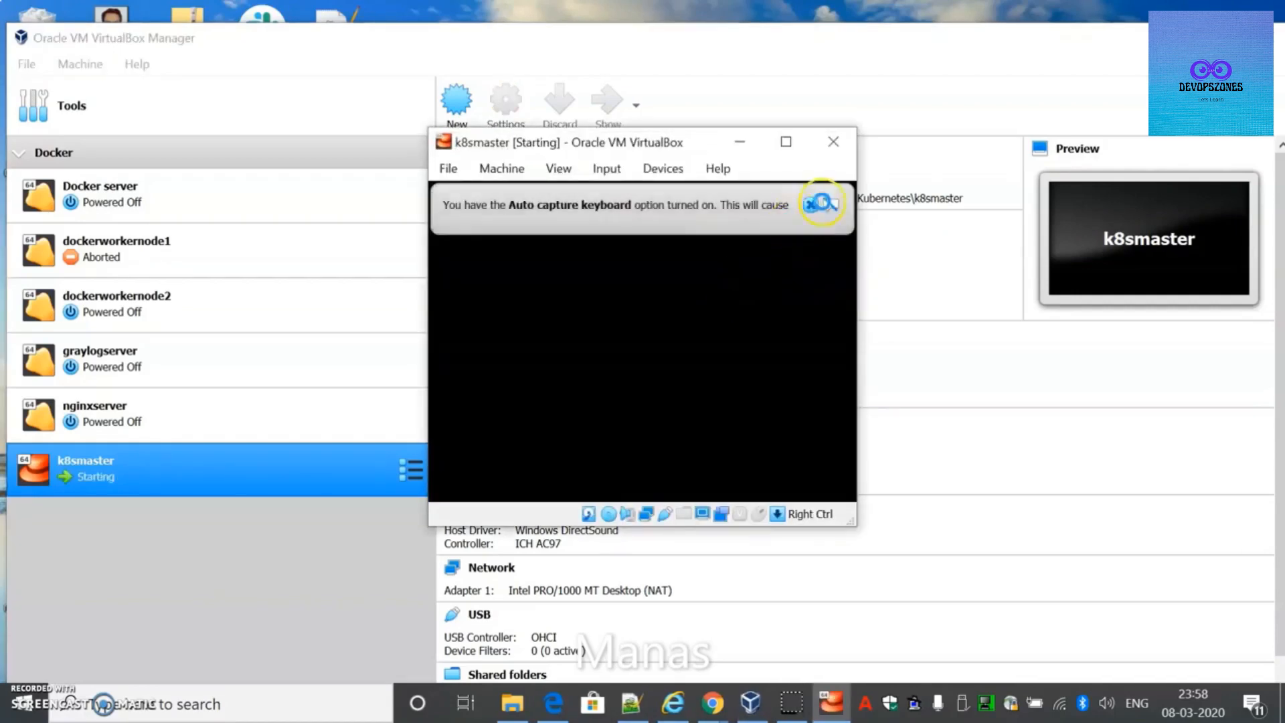
click(812, 206)
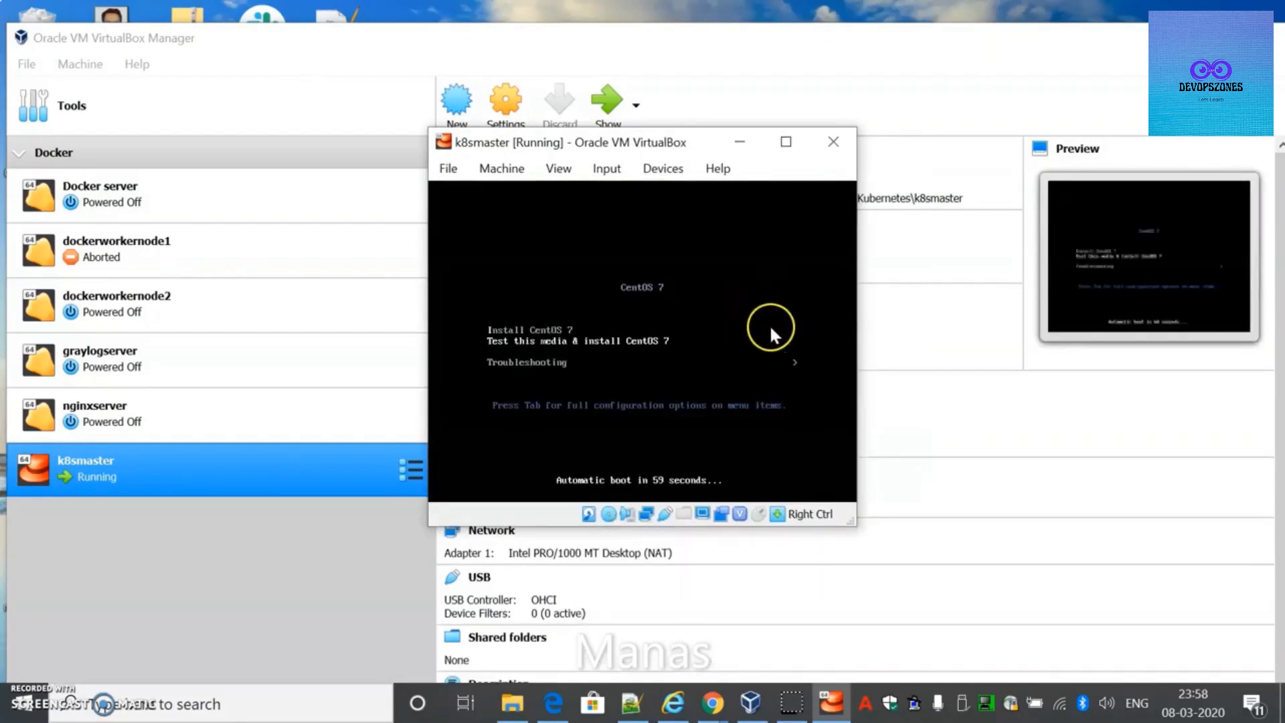
click(641, 339)
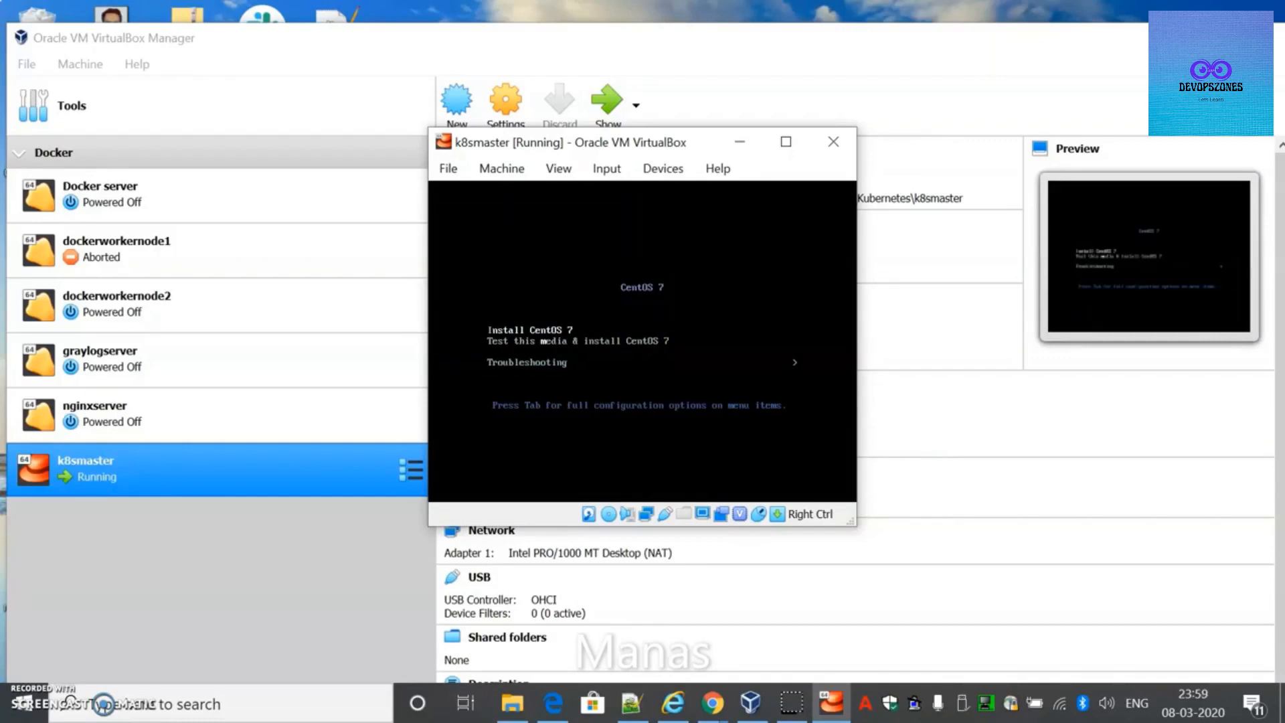
key(Return)
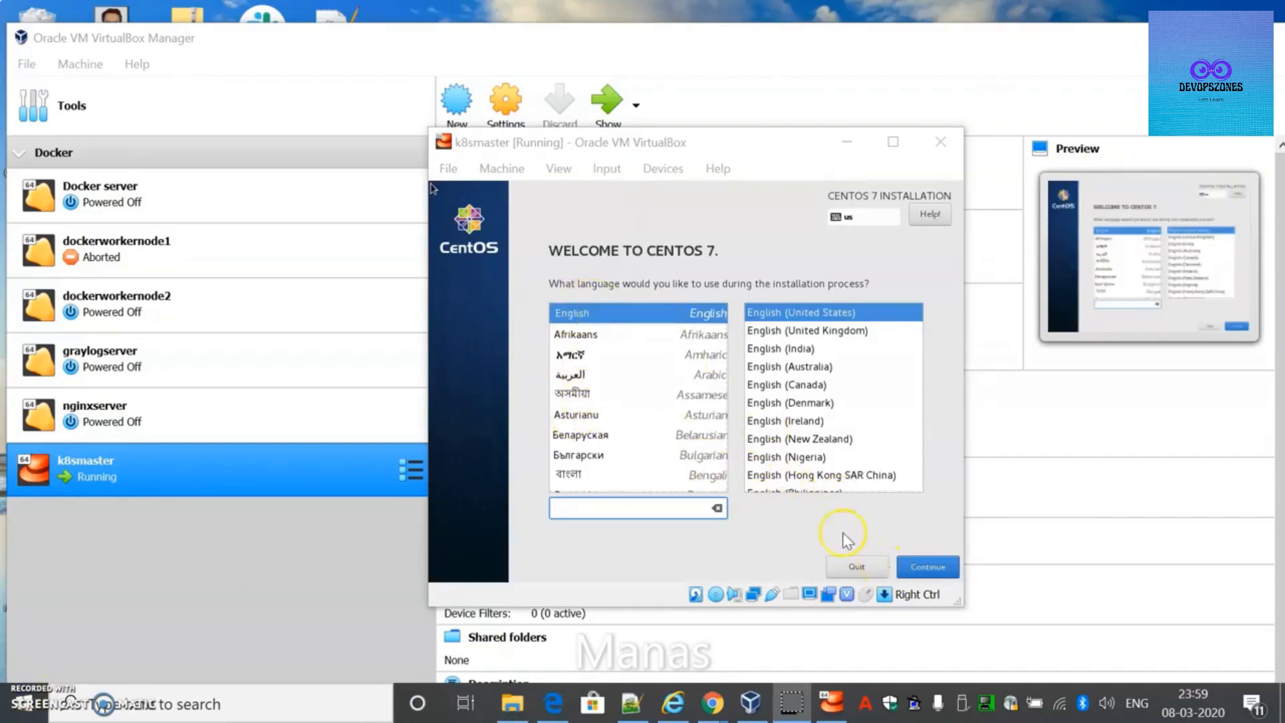
Accept English (United States) as the installation language and continue to the installation summary.
click(917, 574)
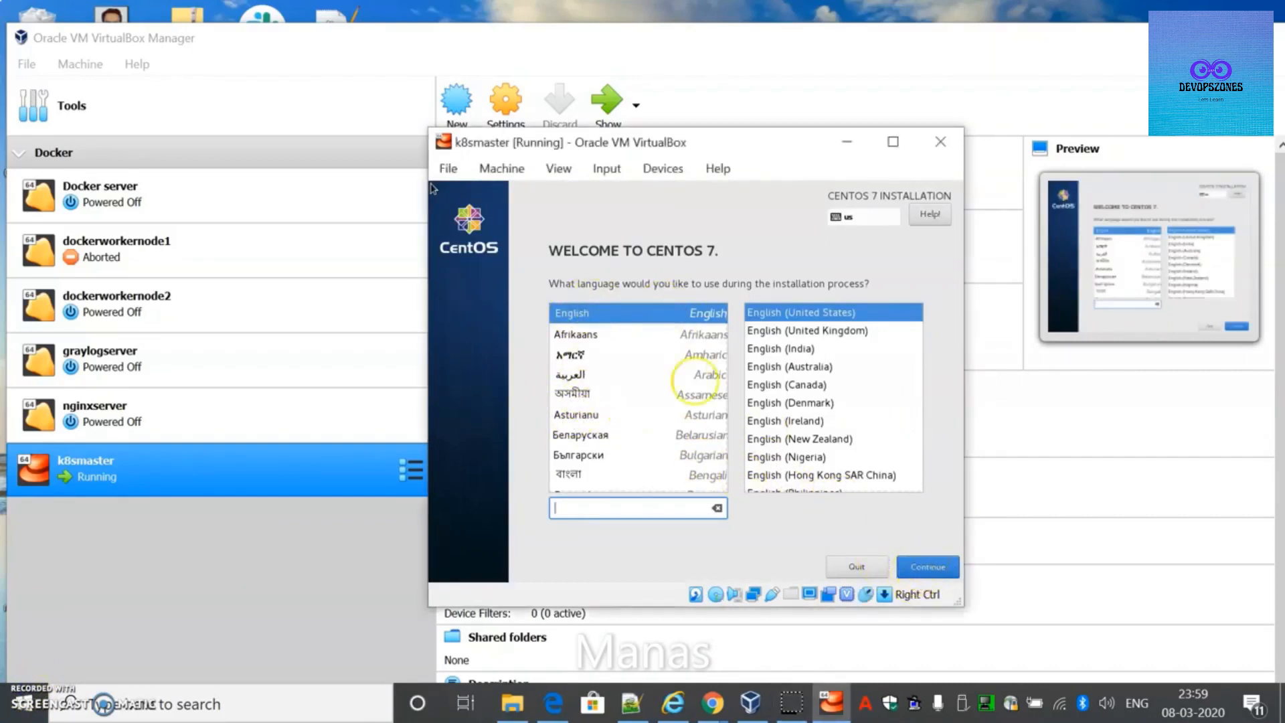
click(931, 567)
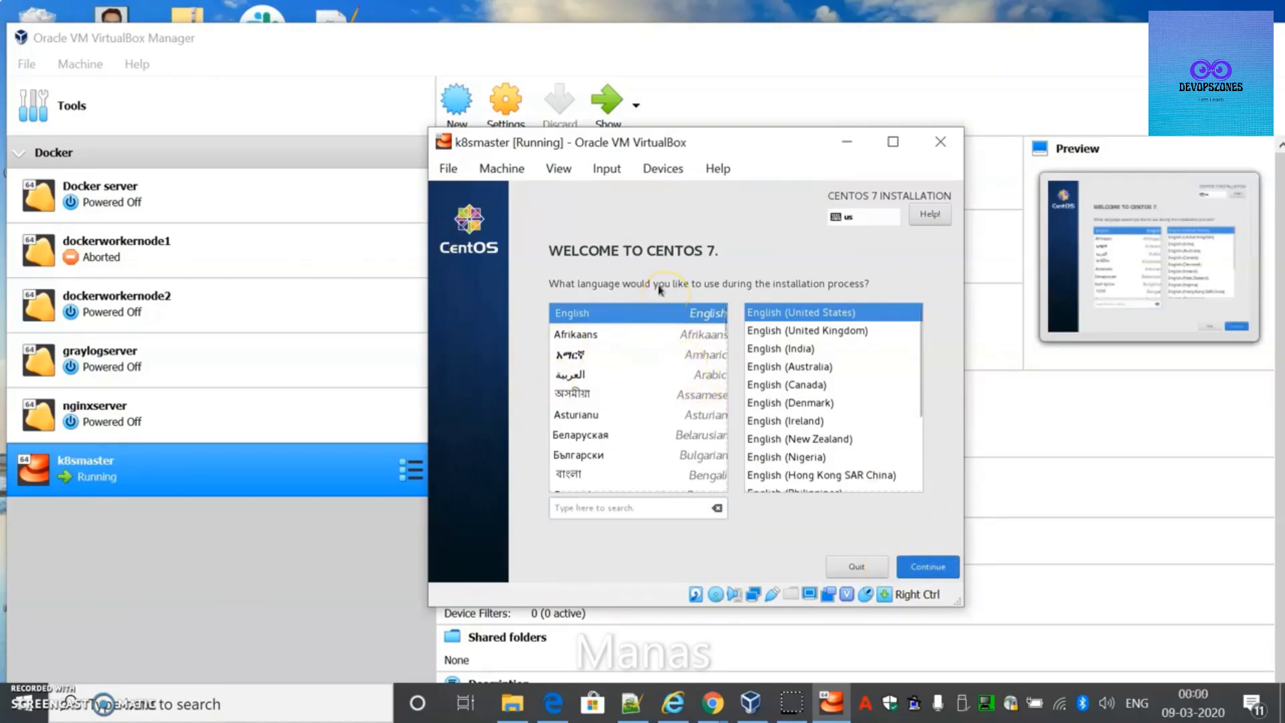
click(926, 565)
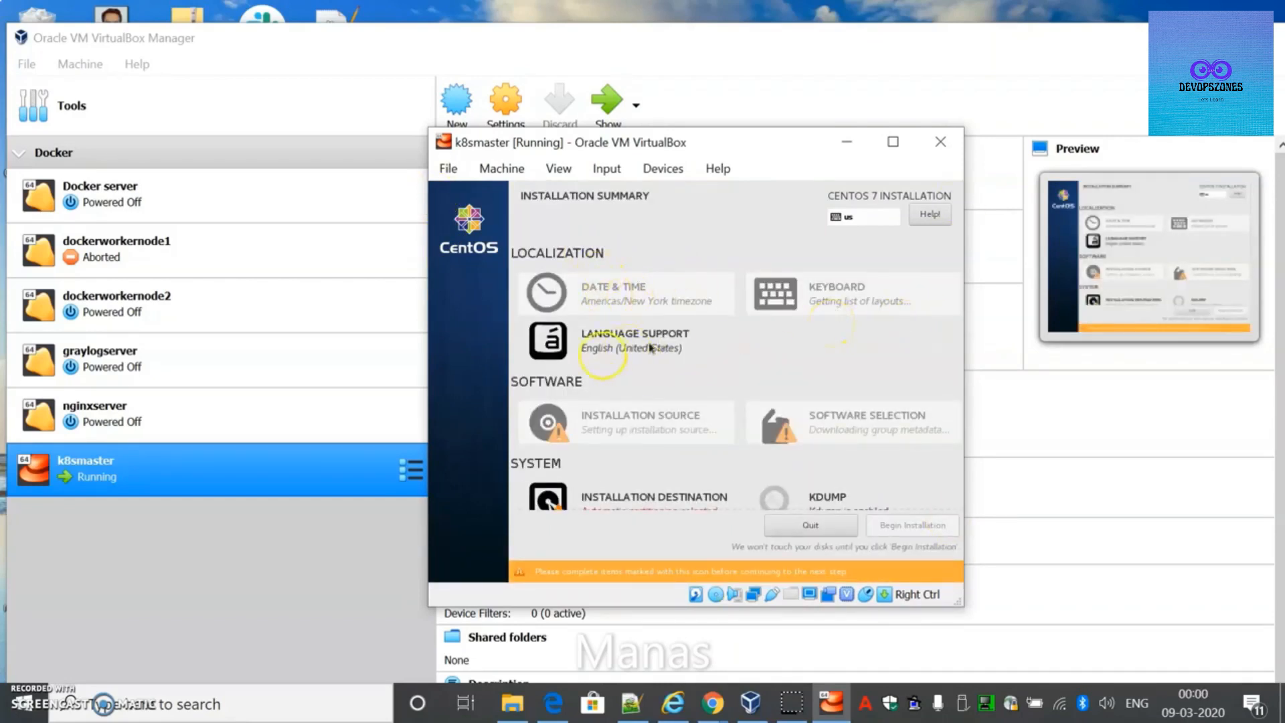
Set the installation's time zone to Asia/Kolkata on the date and time map and save it.
click(610, 315)
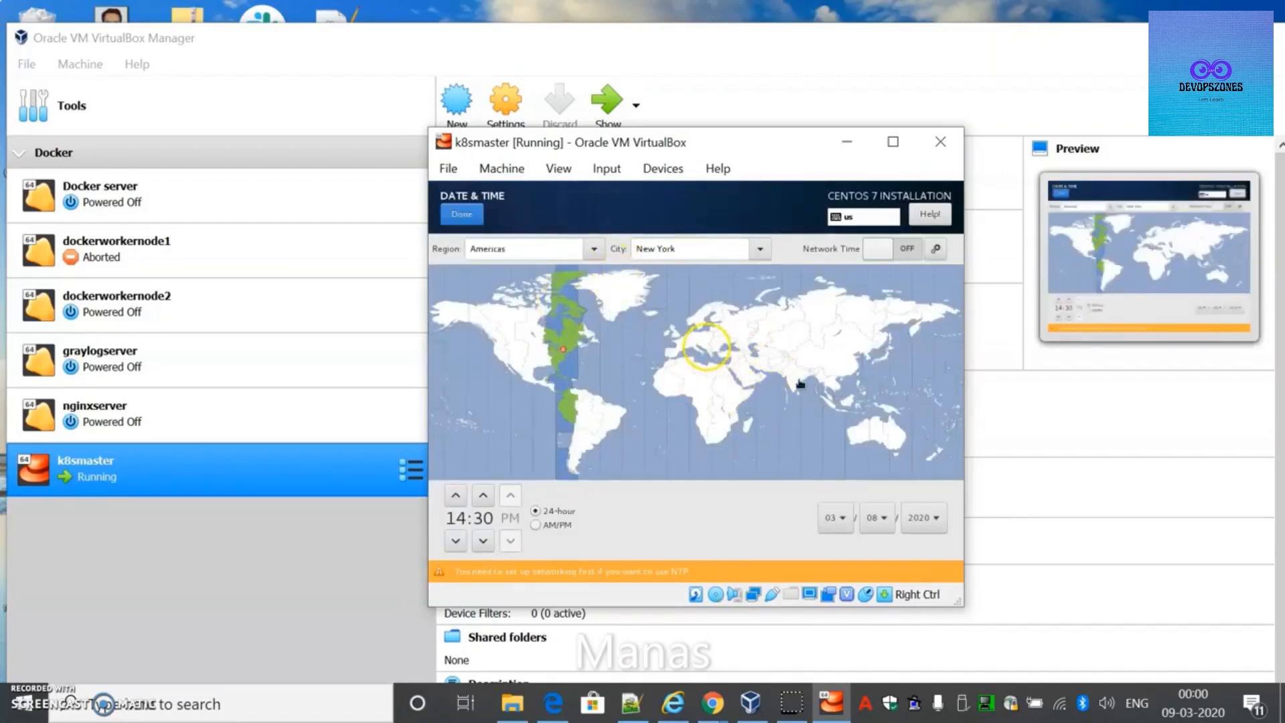
click(805, 379)
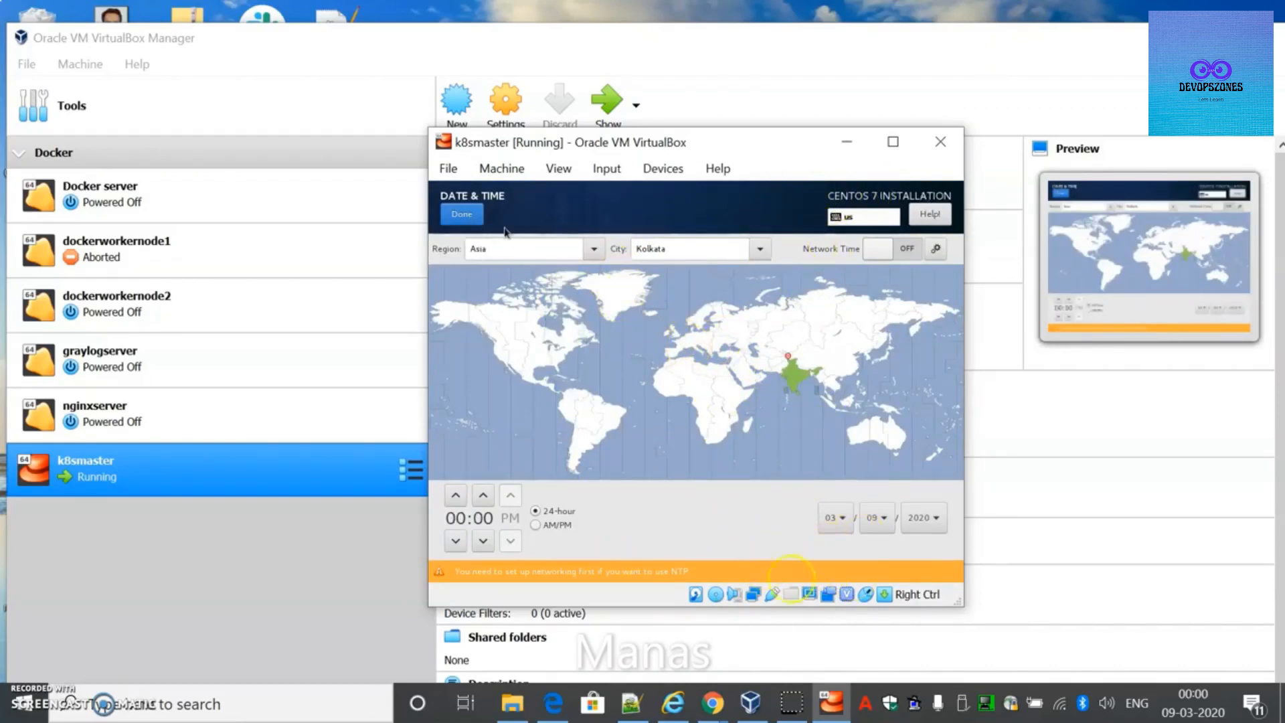
click(462, 214)
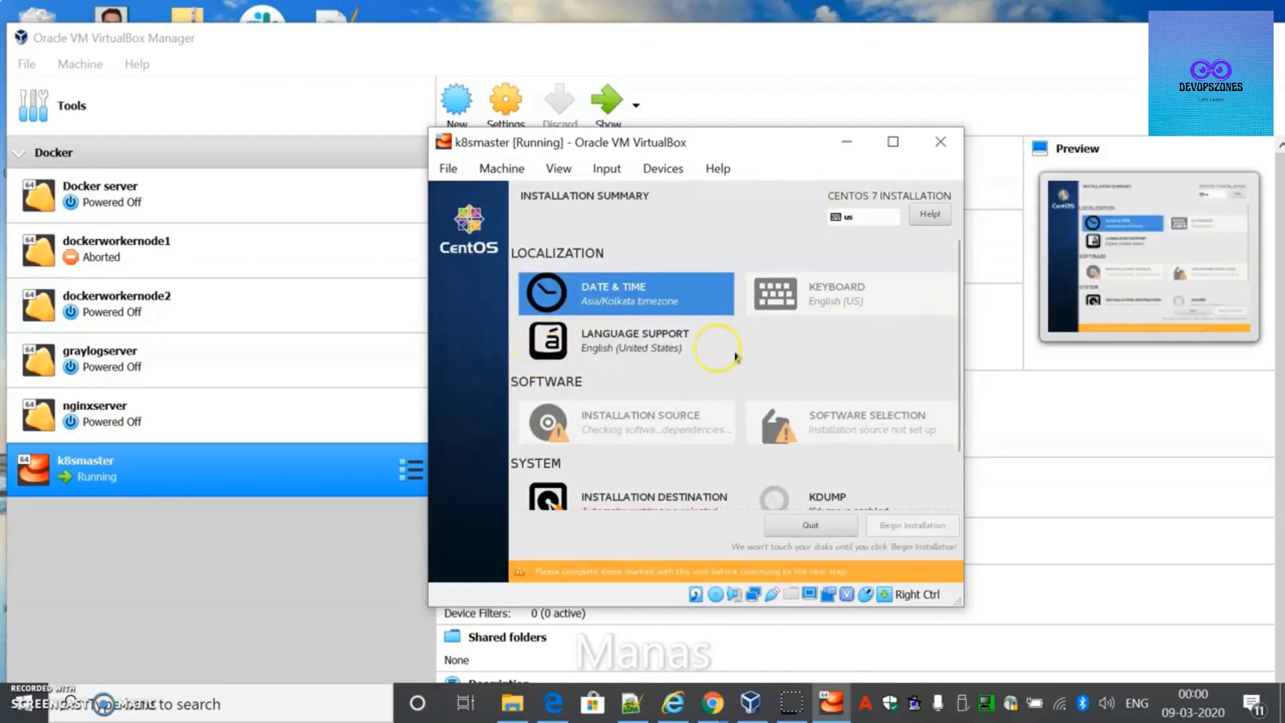
Confirm the 16 GiB ATA VBOX HARDDISK as the installation destination with automatically configured partitioning.
scroll(780, 313, down, 1)
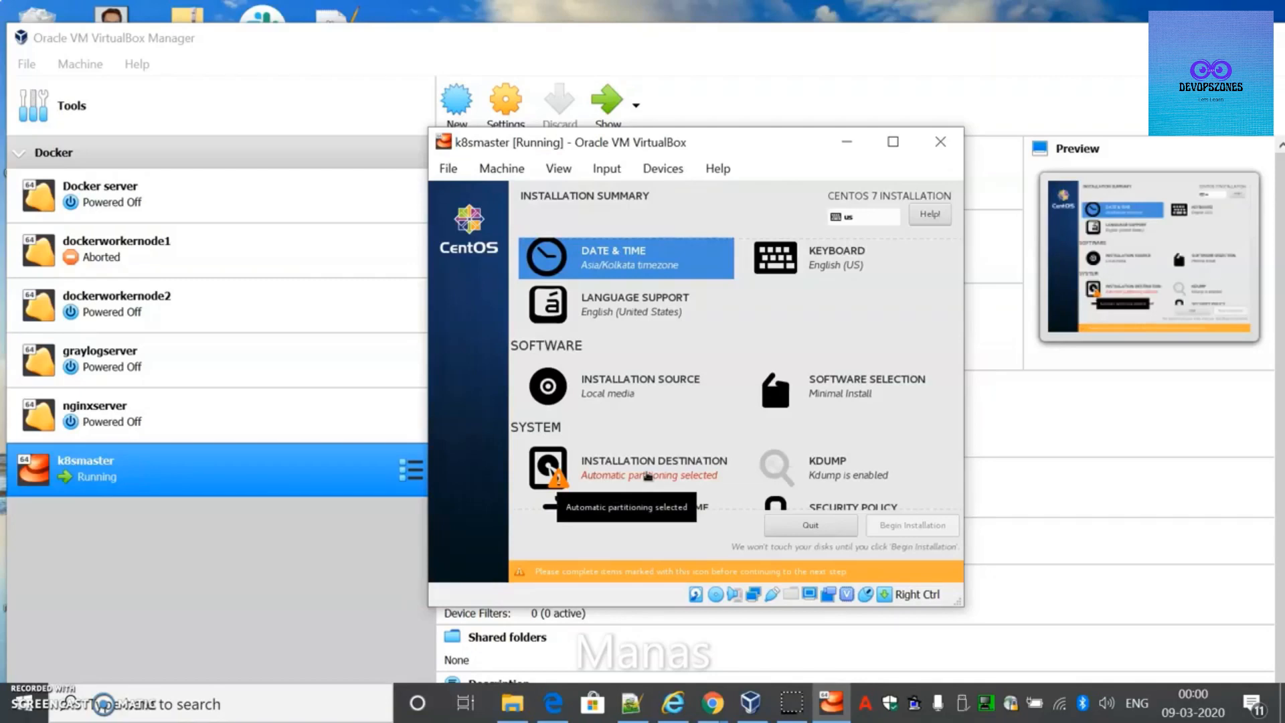
click(653, 455)
scroll(642, 381, down, 1)
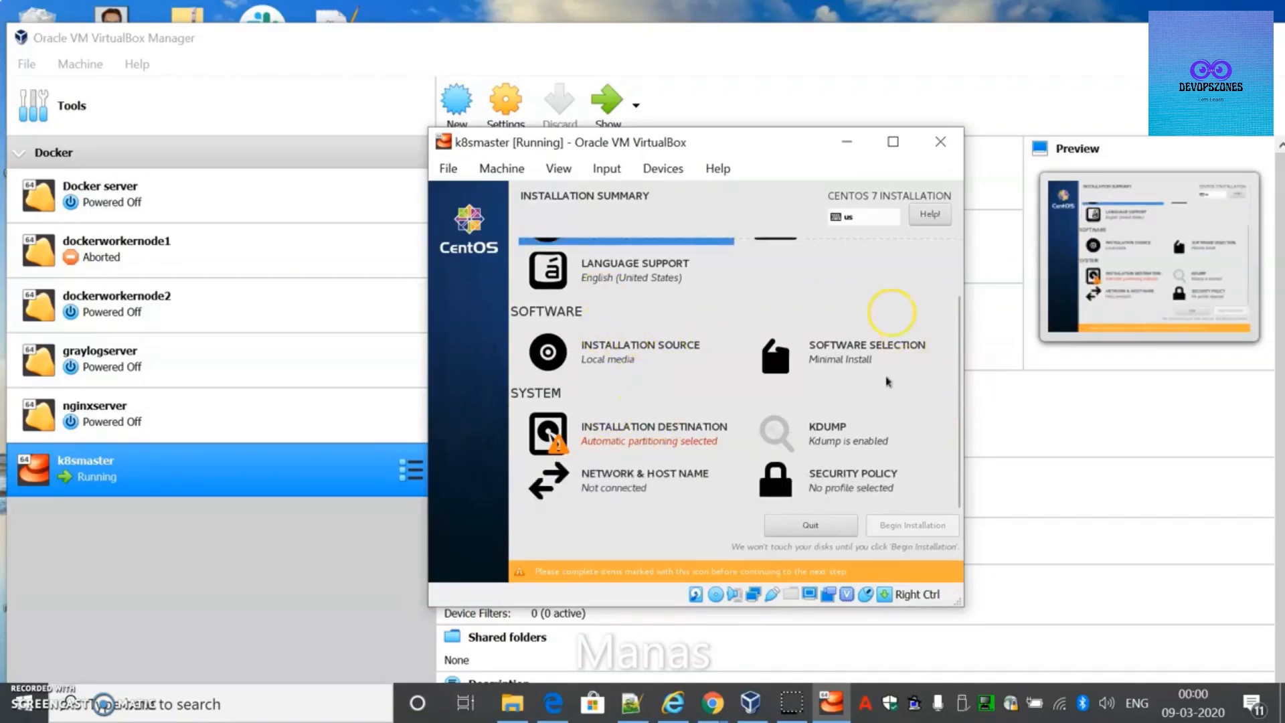
scroll(602, 321, up, 1)
scroll(654, 332, up, 1)
scroll(669, 288, down, 2)
click(621, 428)
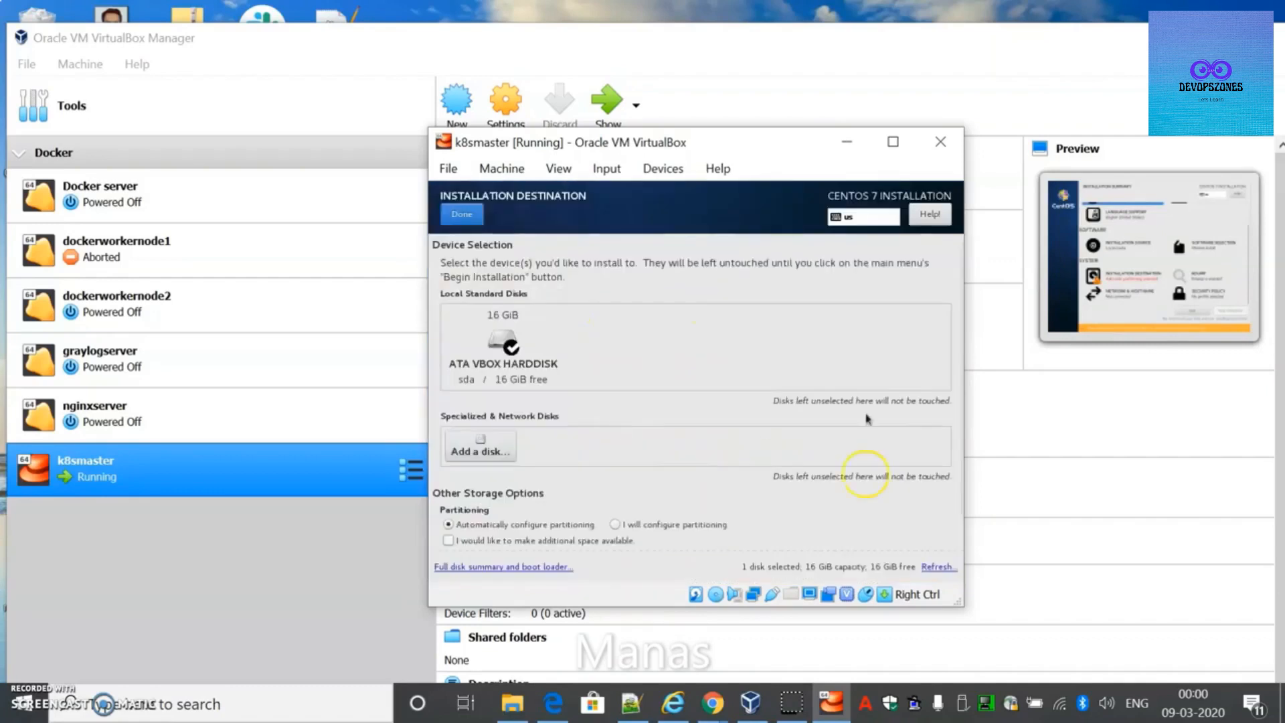
click(461, 214)
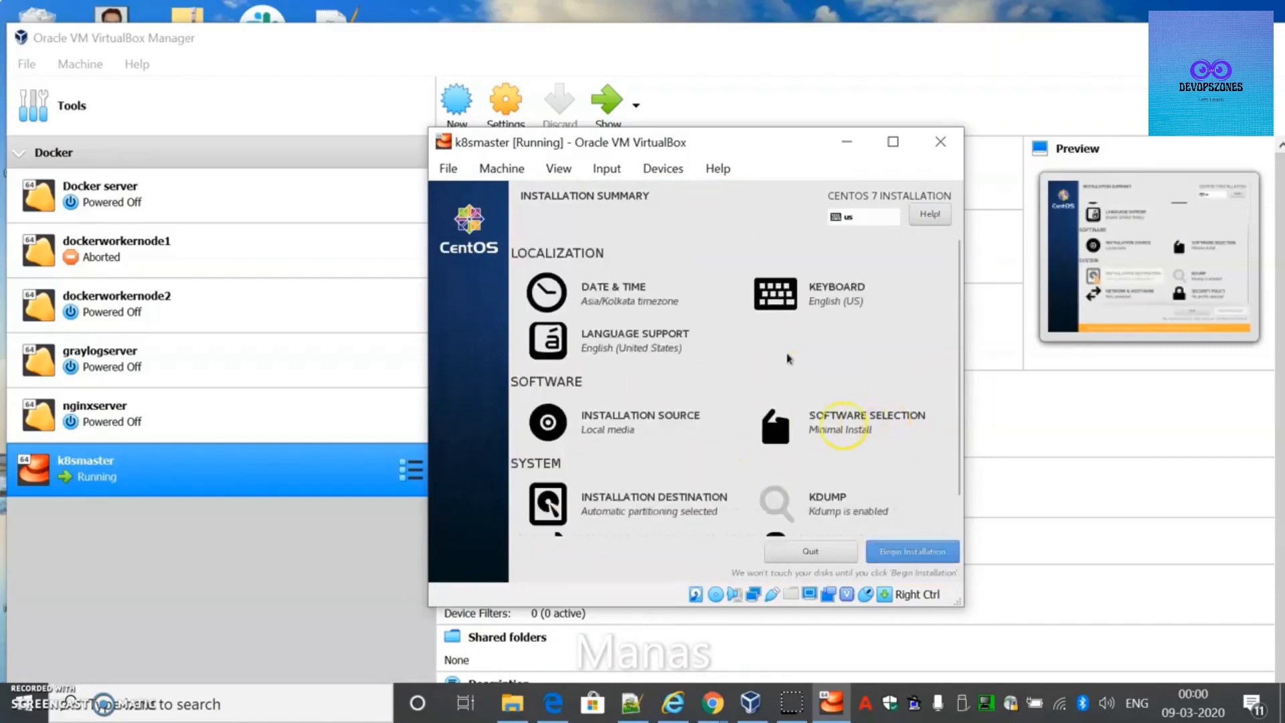
Begin the CentOS installation, and enter and confirm the root password.
scroll(899, 518, down, 2)
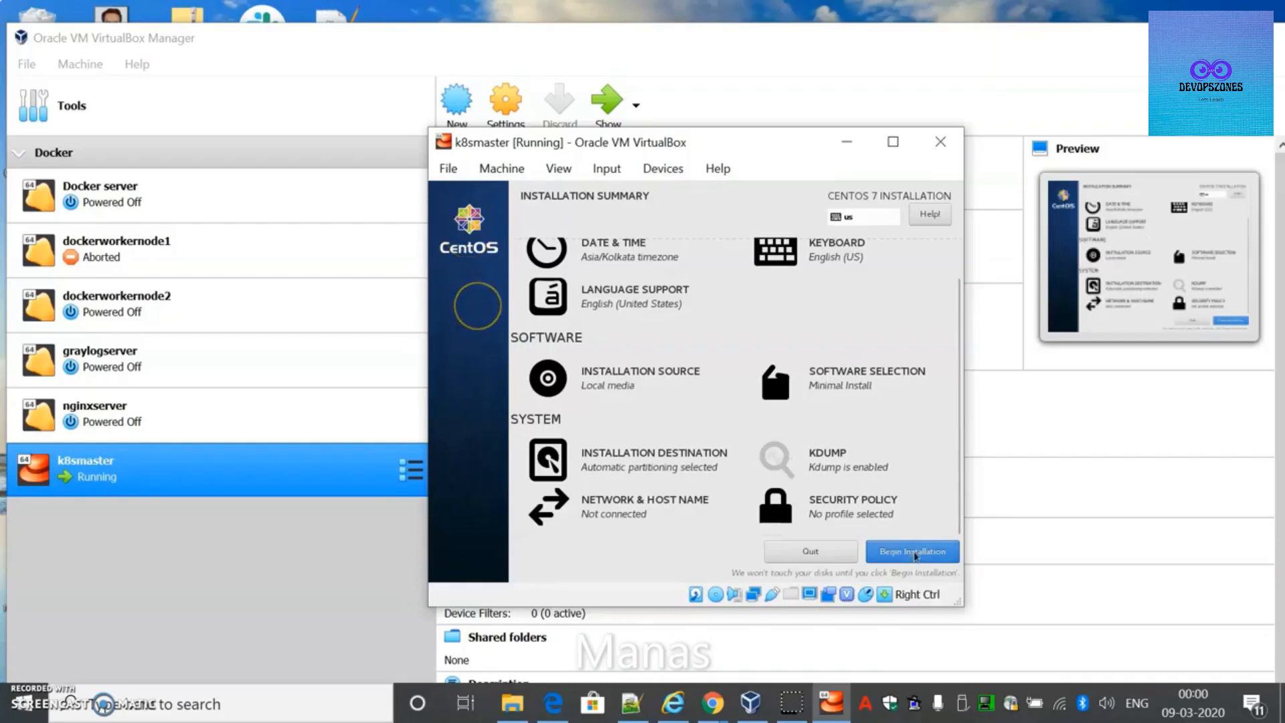
click(911, 551)
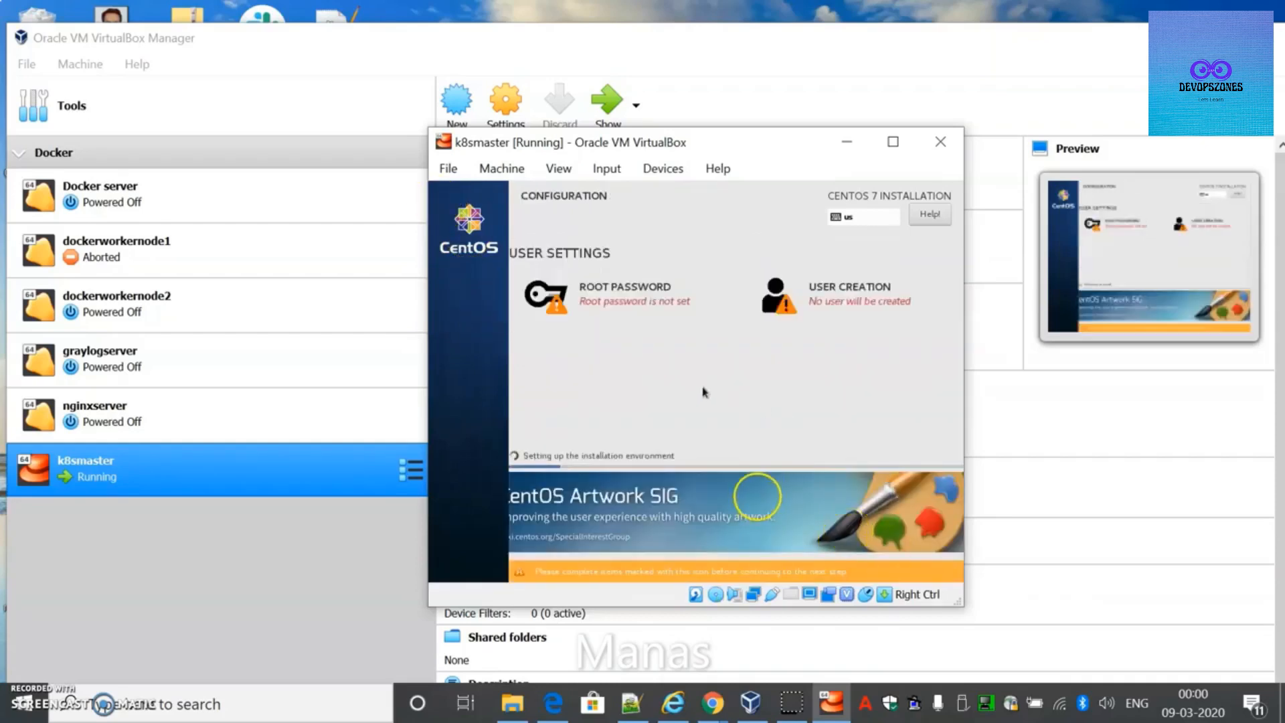
click(634, 286)
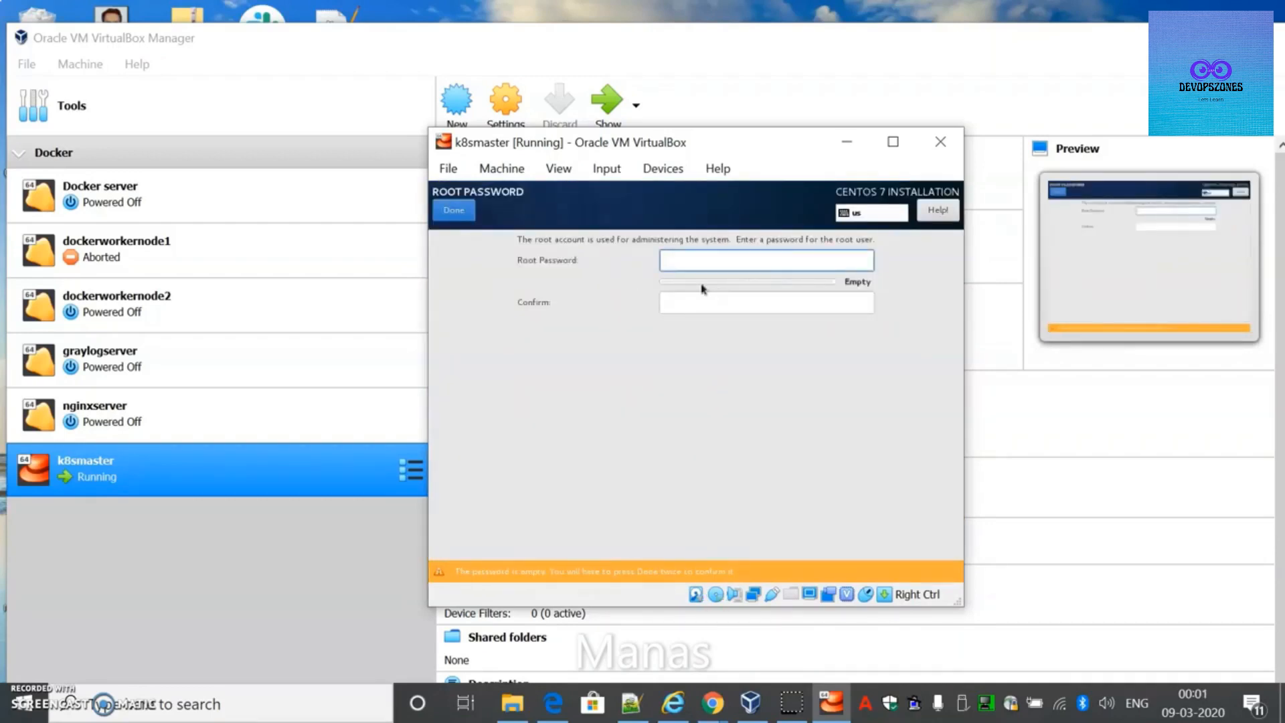
text(********)
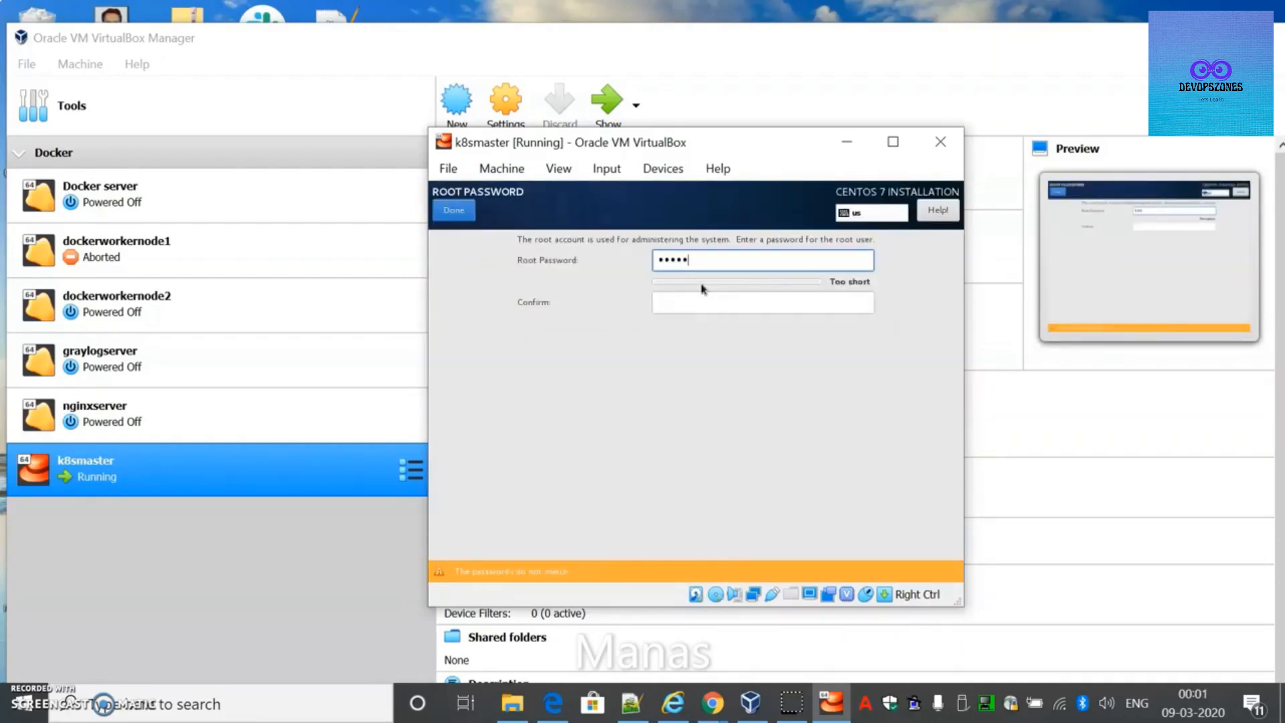
click(705, 302)
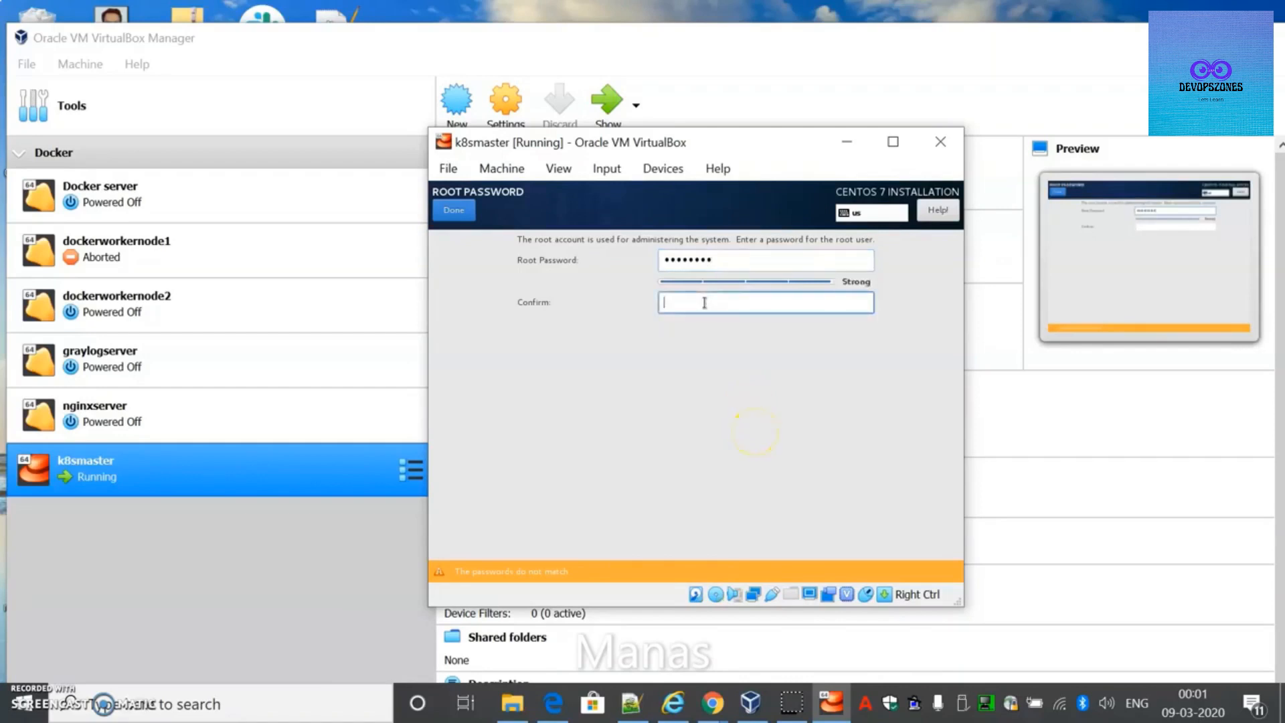
text(*******)
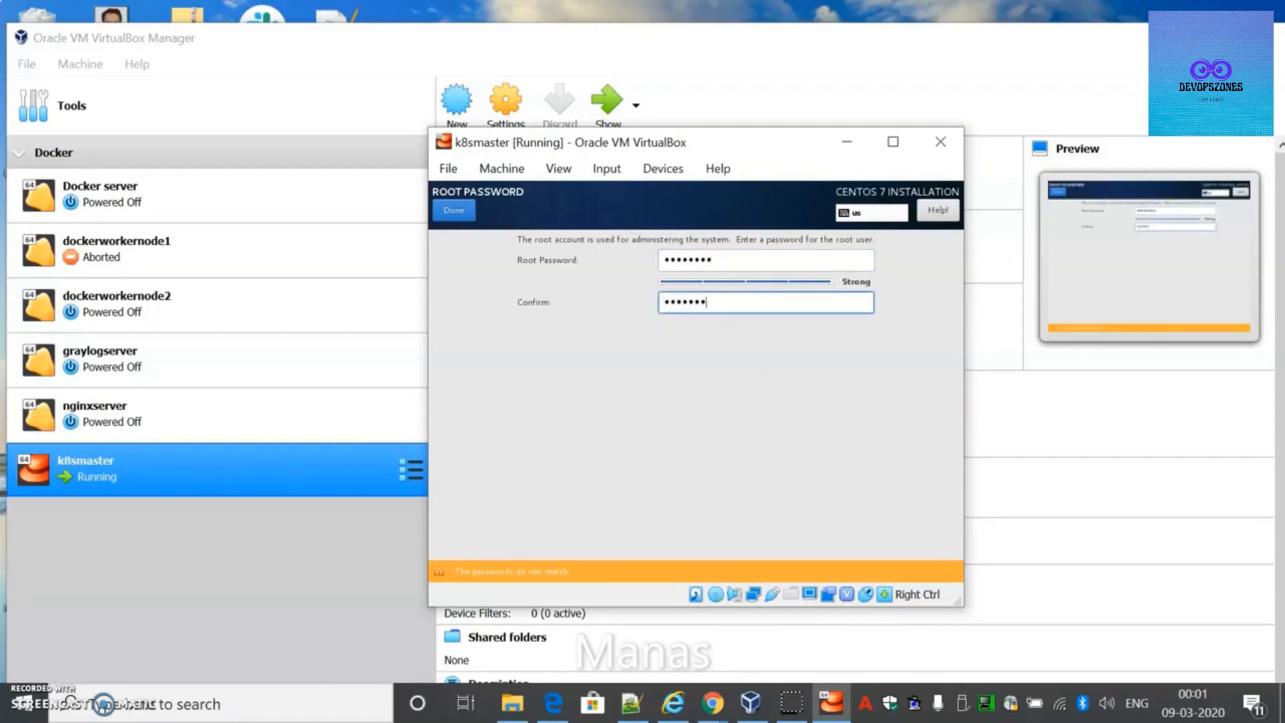
text(*)
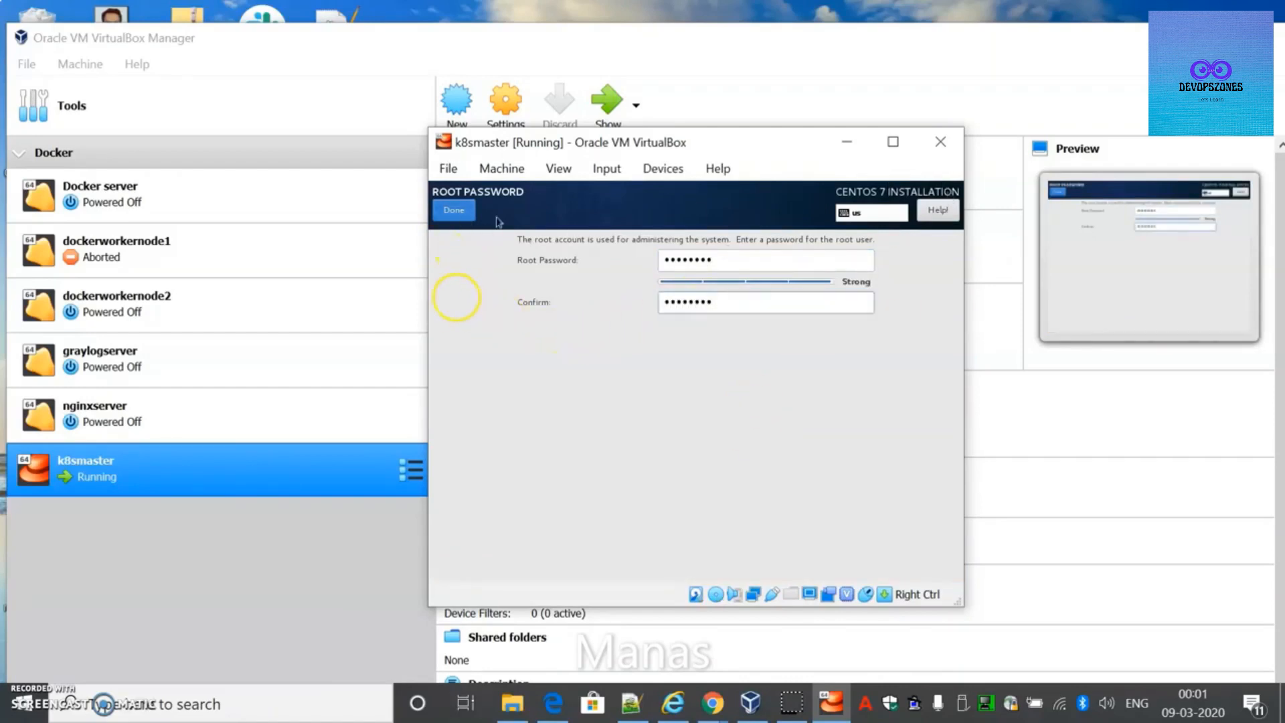
click(455, 210)
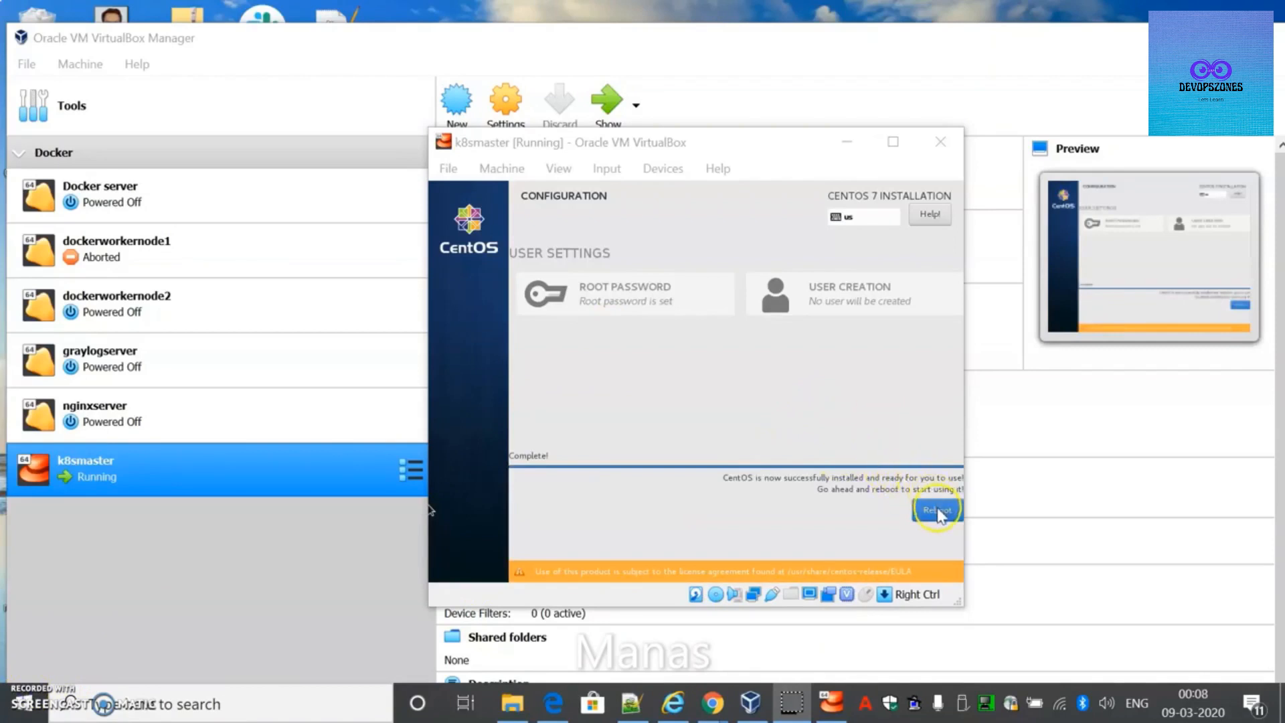
Reboot the machine after installation and boot the CentOS Linux (3.10.0-693.el7.x86_64) 7 (Core) entry.
click(939, 514)
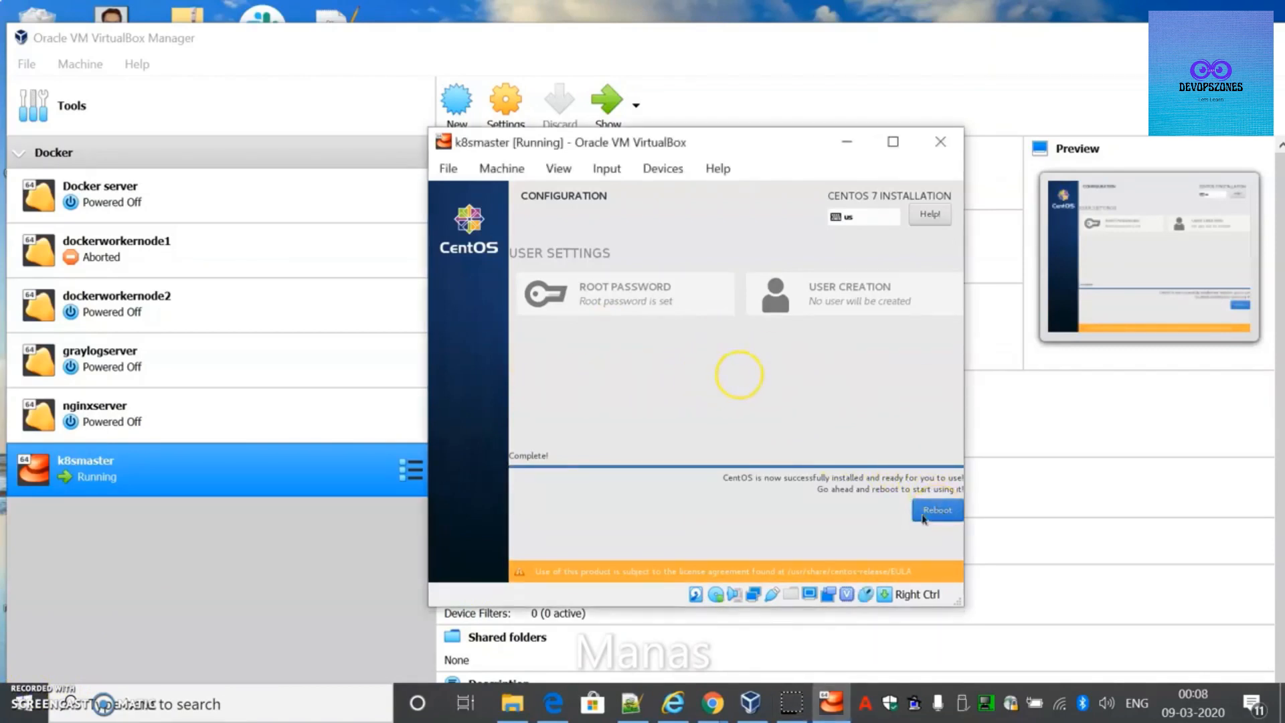
click(930, 511)
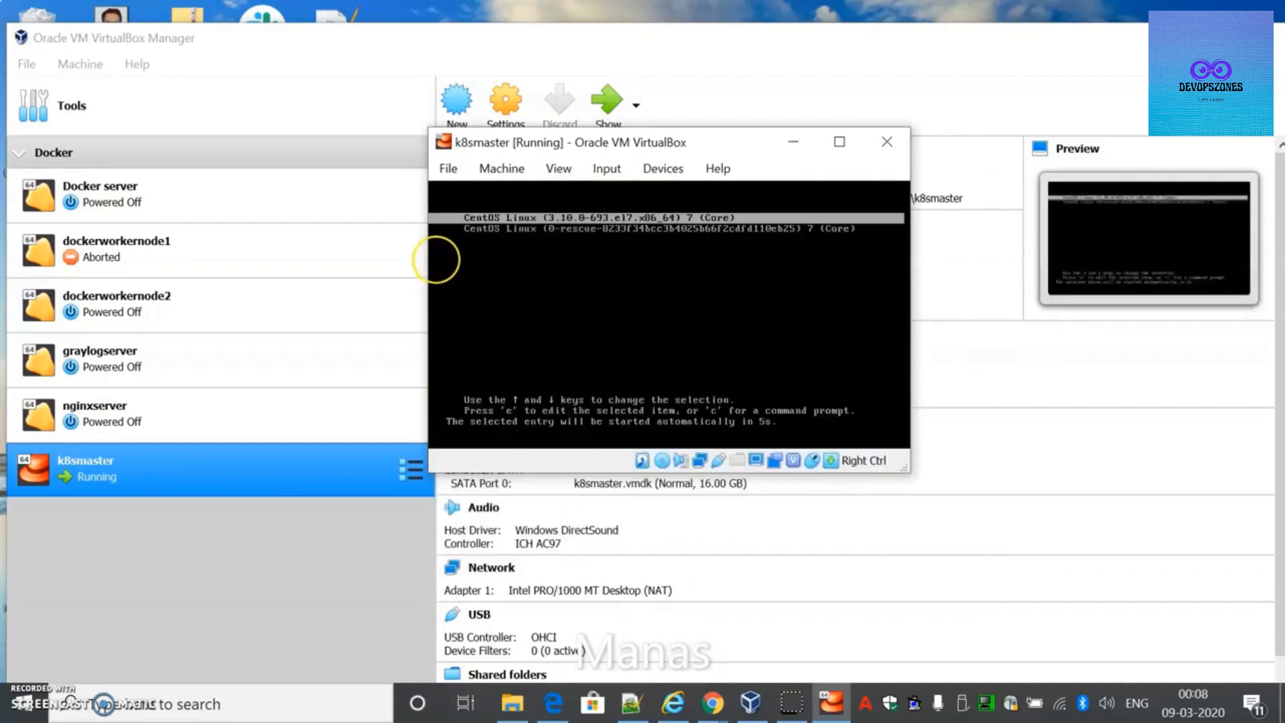
key(Return)
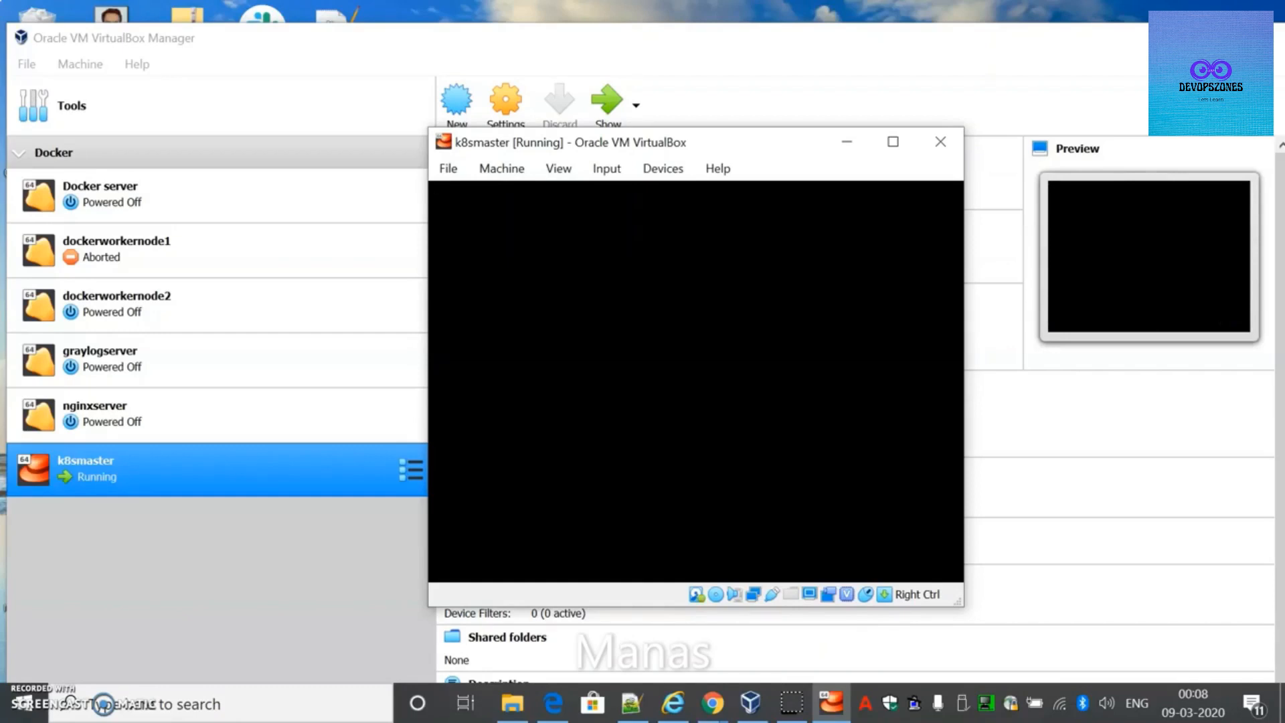
Log in to the console as root with the root password.
text(r)
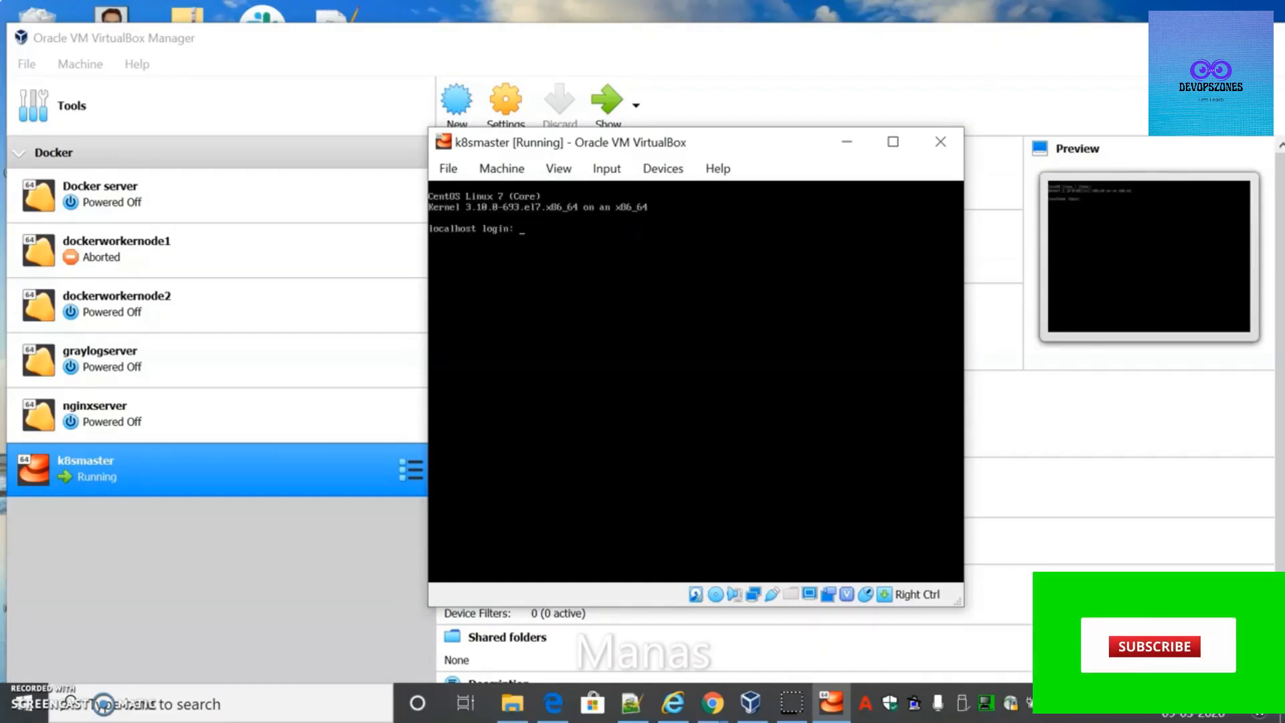
text(oot)
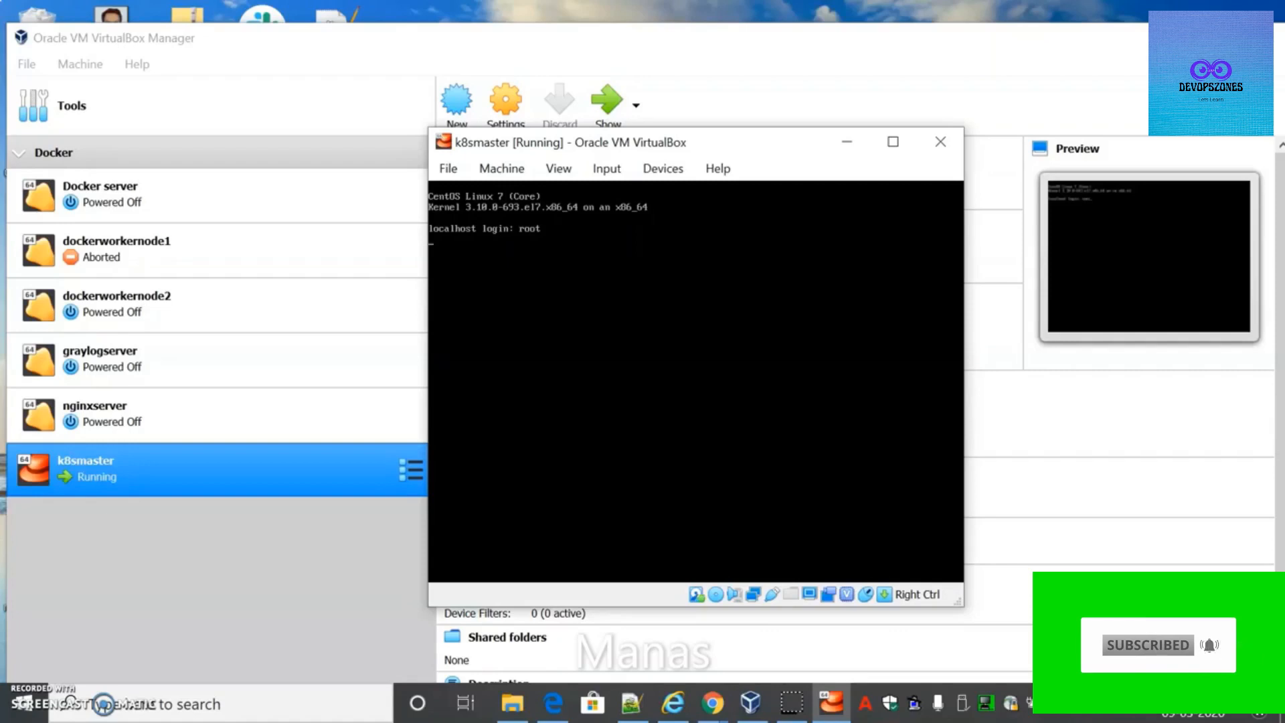
key(Return)
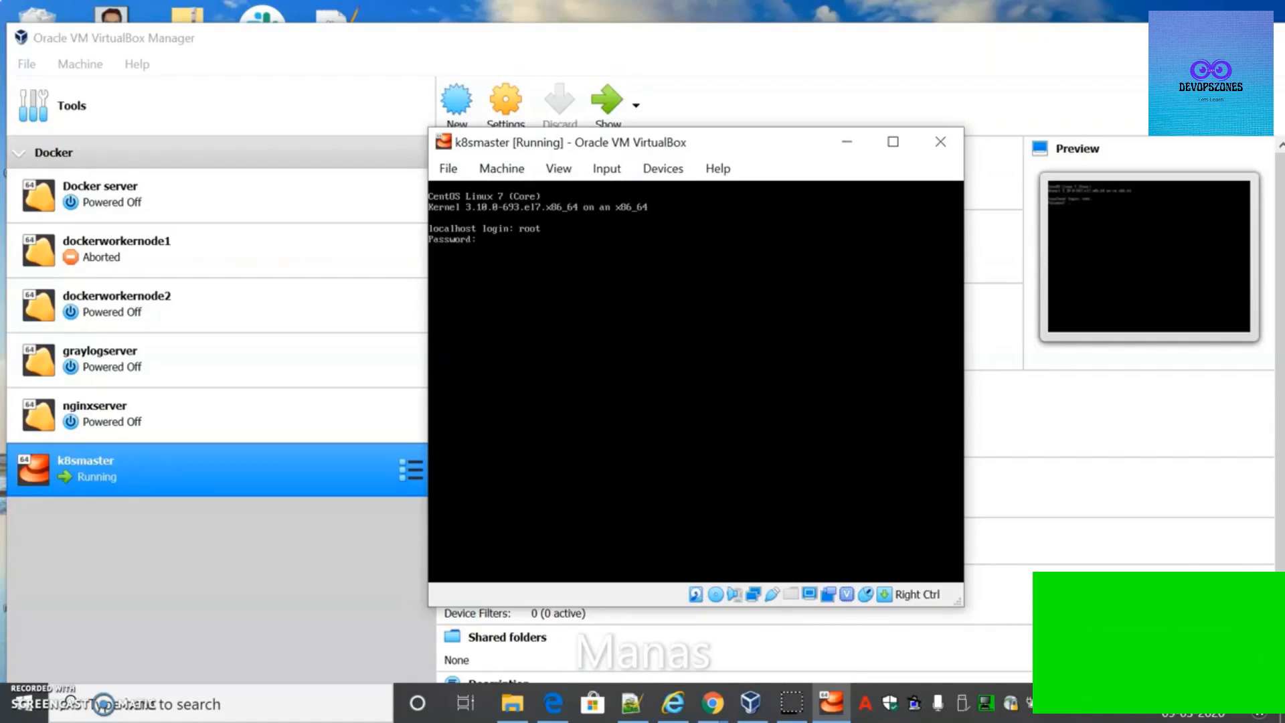
key(Return)
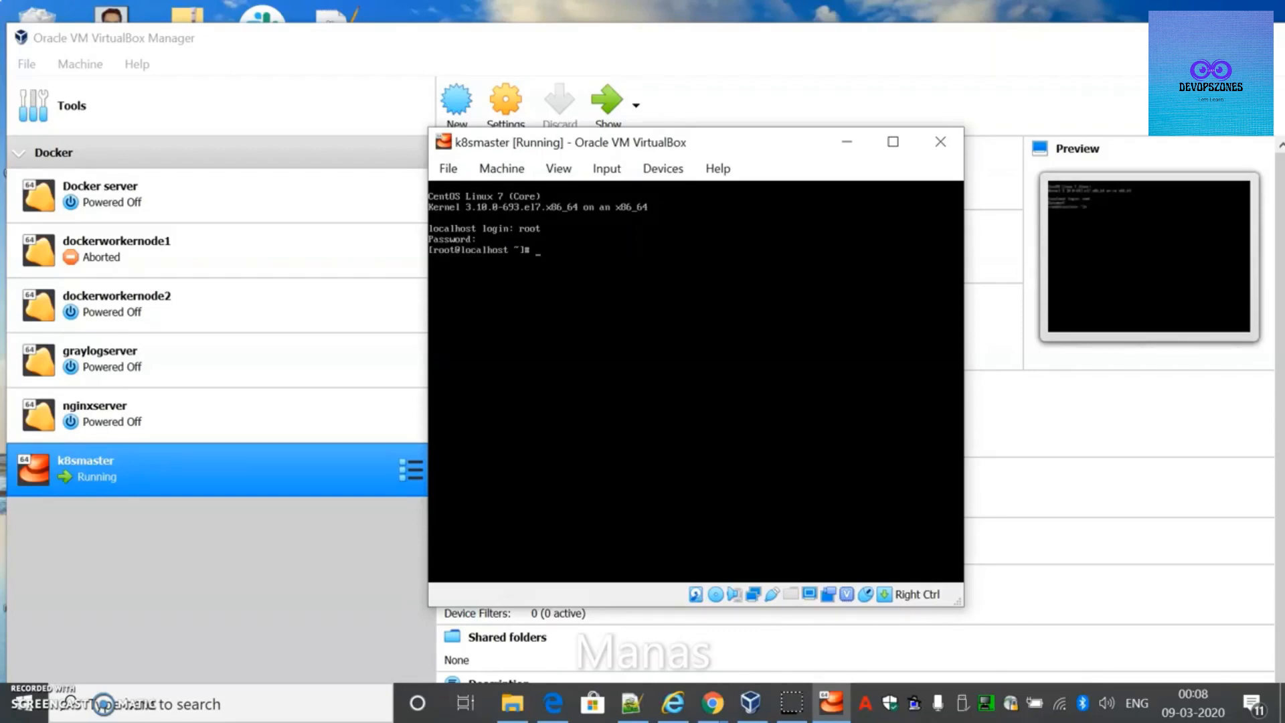
List the machine's network interfaces and addresses with the ip a command.
key(Return)
text(ip a)
key(Return)
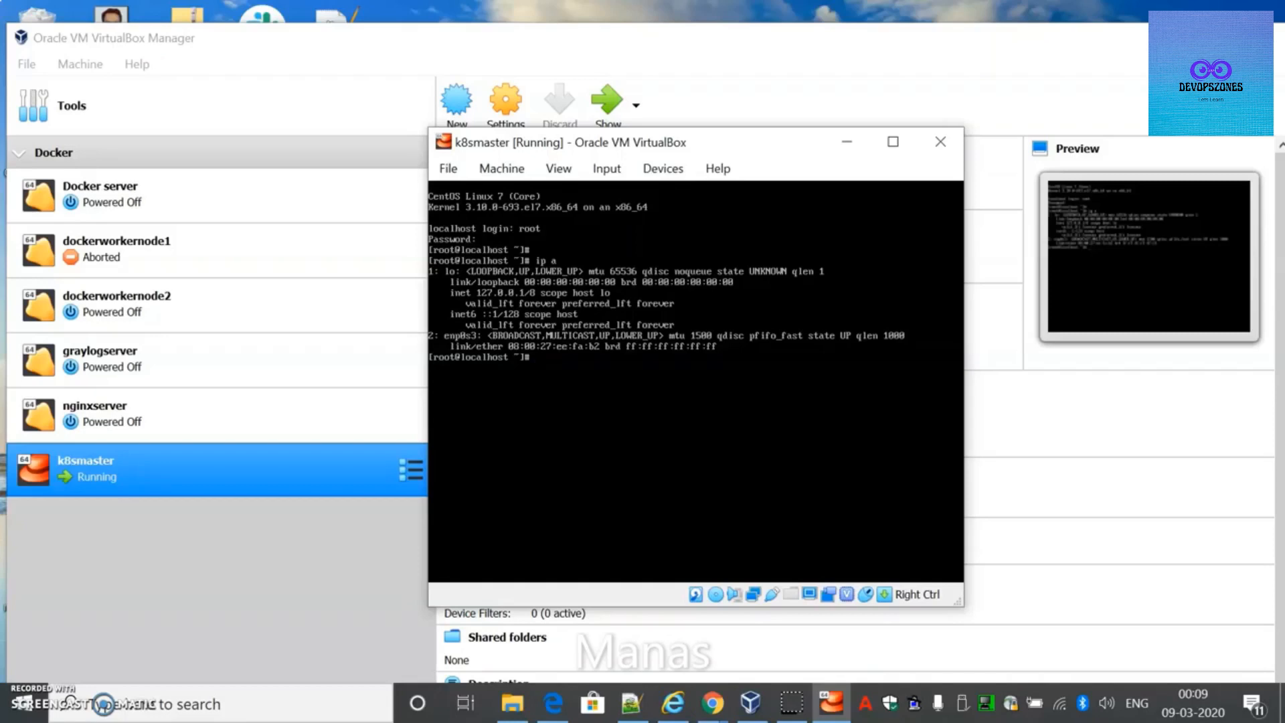
Launch nmtui and choose to edit a connection.
text(nmtui)
key(Return)
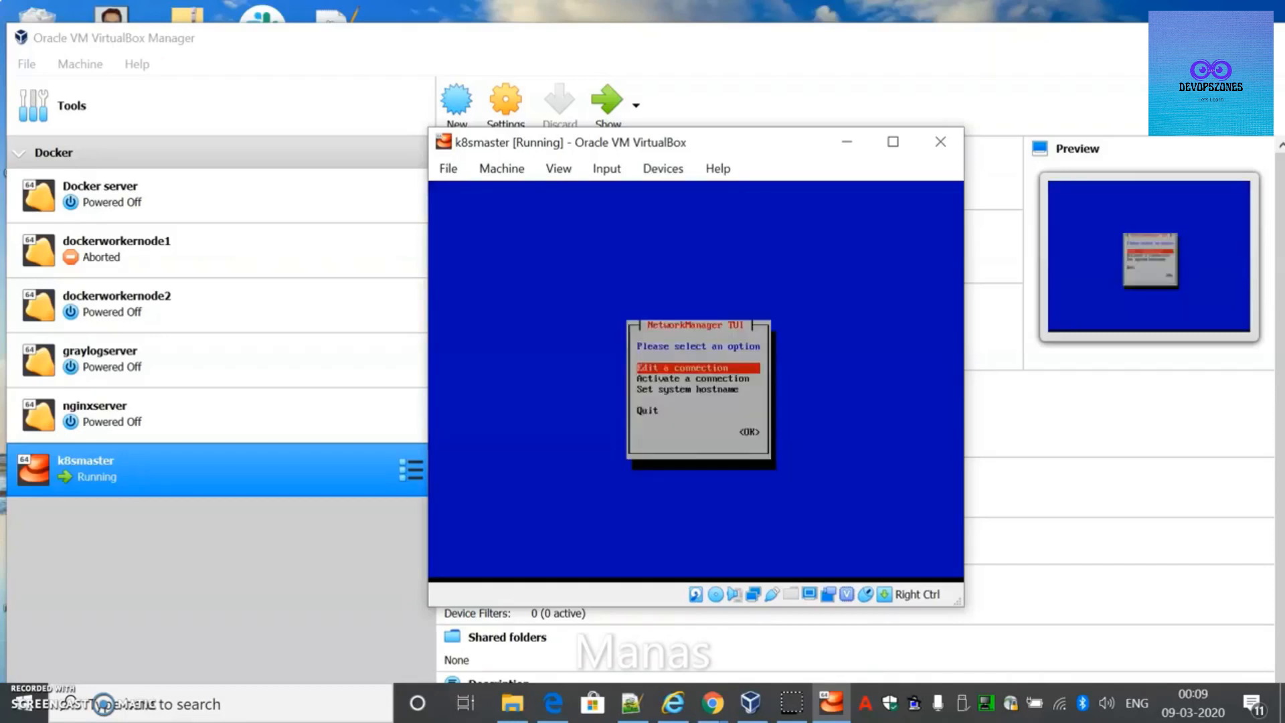
key(Return)
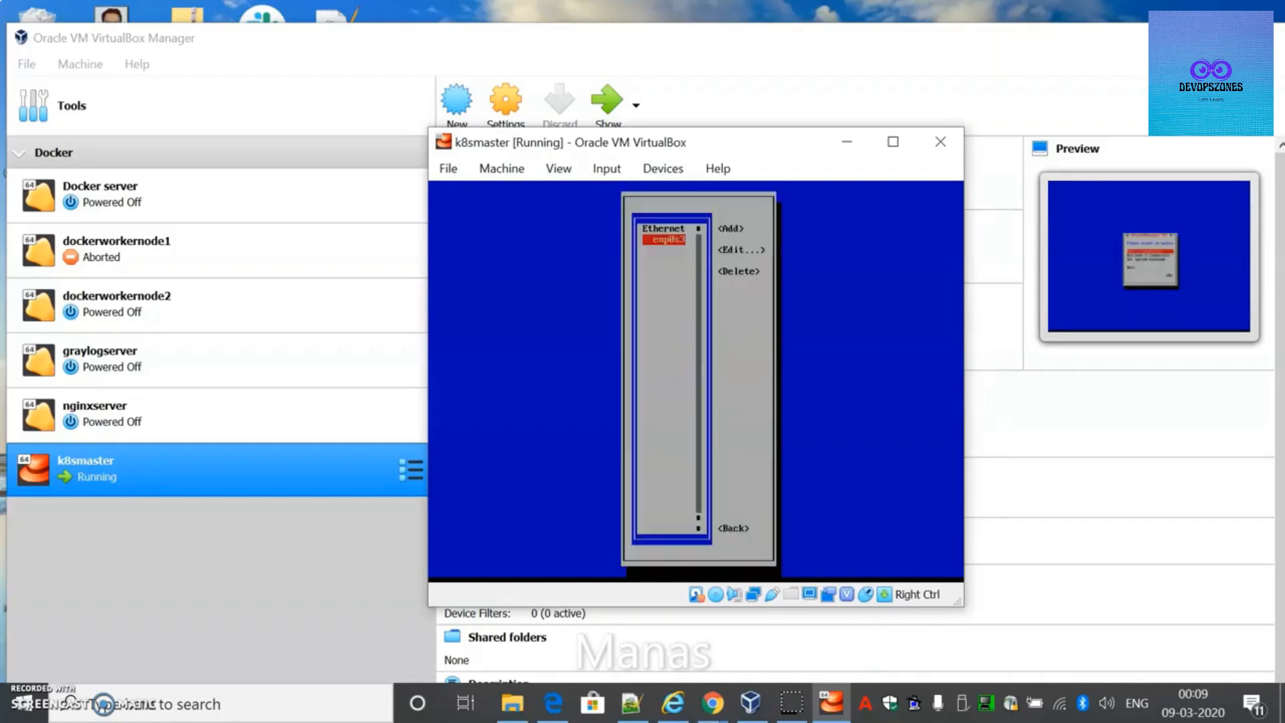
Add a new network connection of type Ethernet.
key(Tab)
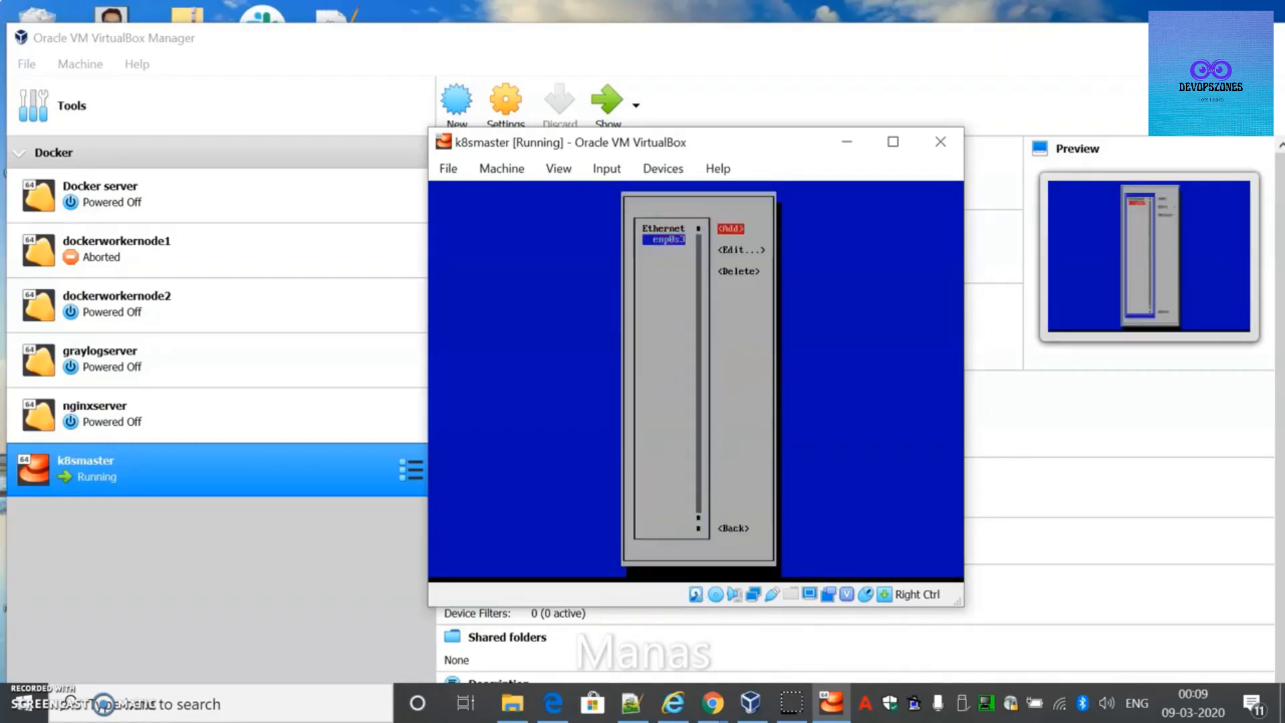
key(Return)
key(Down)
key(Down)
key(Down)
key(Down)
key(Down)
key(Down)
key(Down)
key(Down)
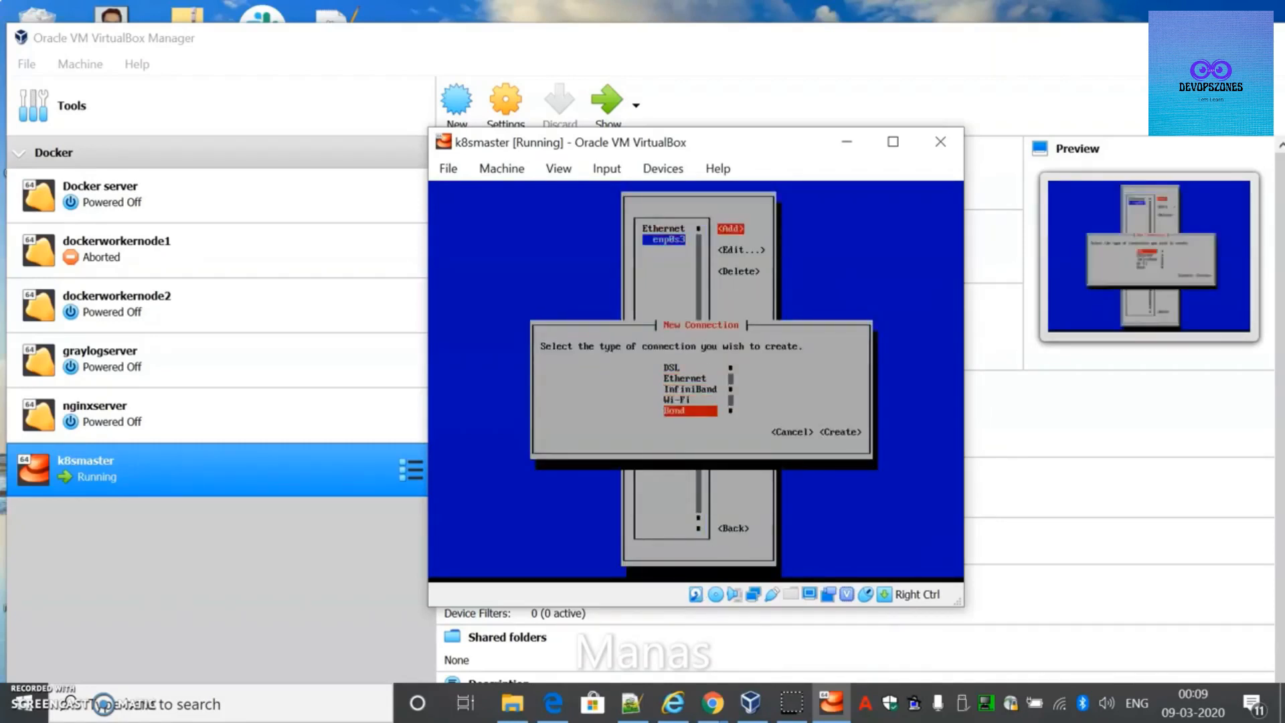
key(Up)
key(Up)
key(Up)
key(Up)
key(Up)
key(Up)
key(Up)
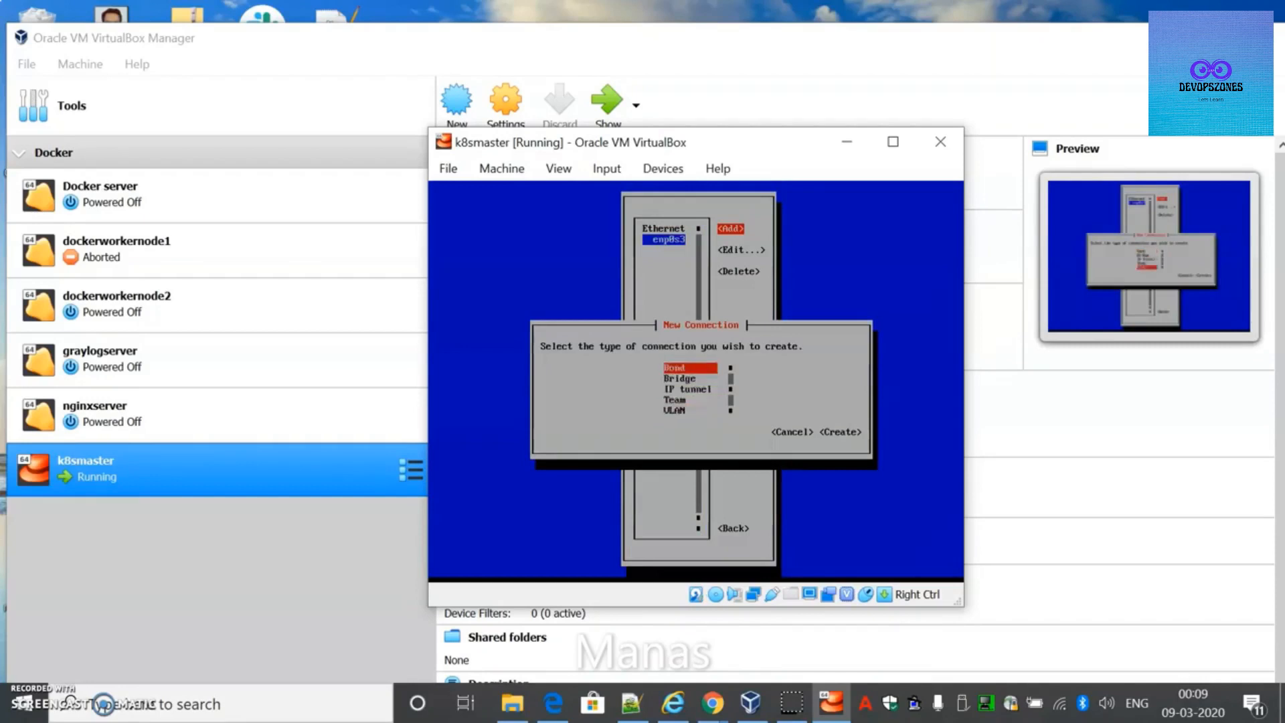
key(Tab)
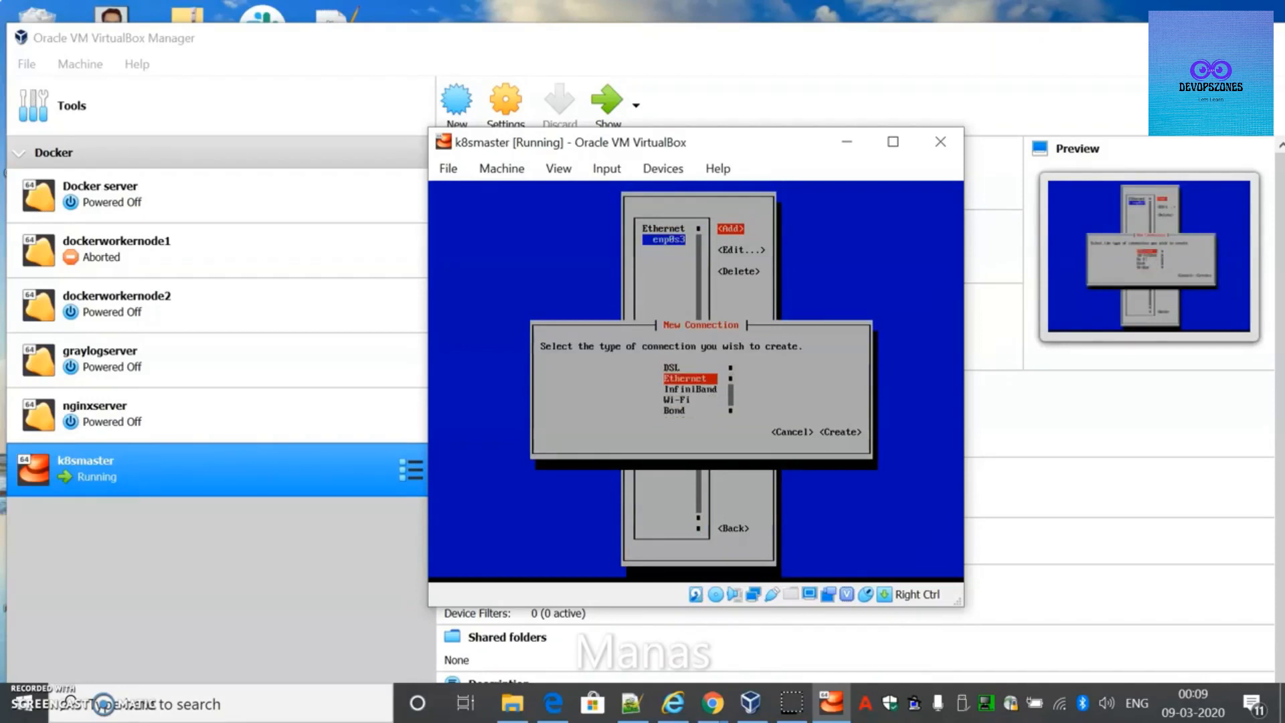
key(Return)
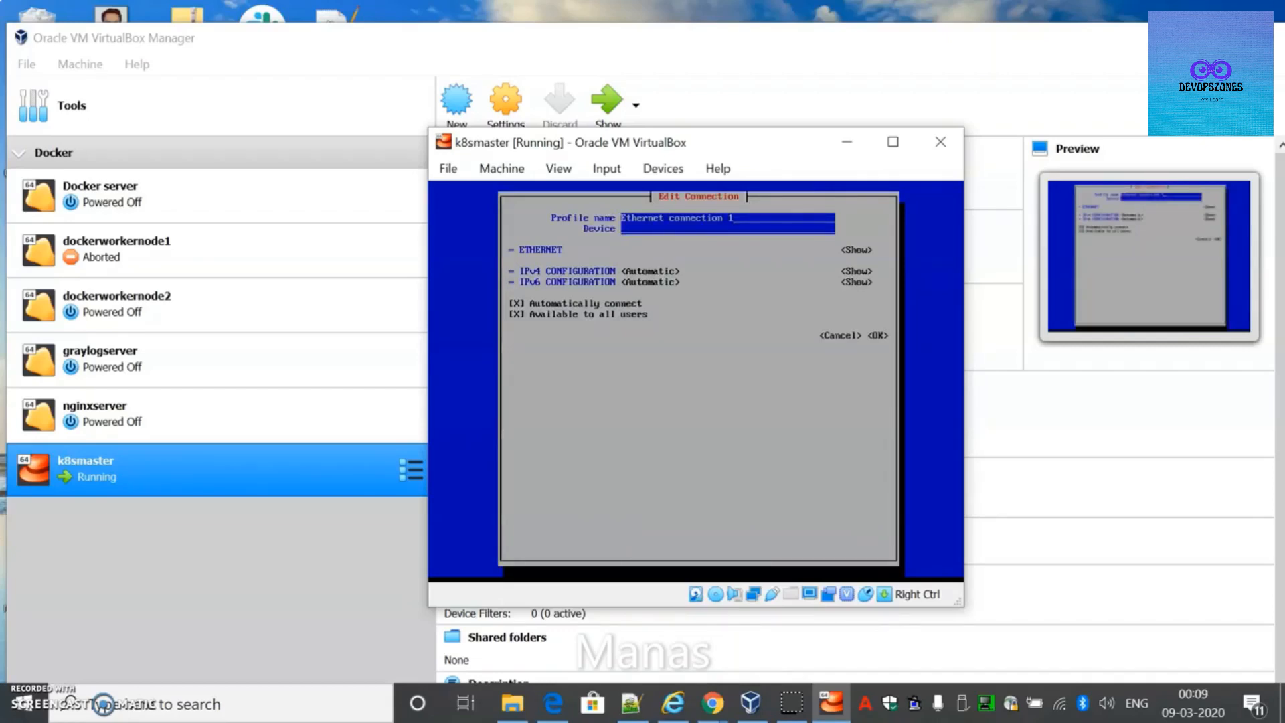
Replace the new connection's profile name with eth0 and expand its Ethernet settings.
key(BackSpace)
key(BackSpace)
key(BackSpace)
key(BackSpace)
key(BackSpace)
key(BackSpace)
key(BackSpace)
key(BackSpace)
key(BackSpace)
key(BackSpace)
key(BackSpace)
key(BackSpace)
key(BackSpace)
key(BackSpace)
key(BackSpace)
key(BackSpace)
key(BackSpace)
key(BackSpace)
key(BackSpace)
key(BackSpace)
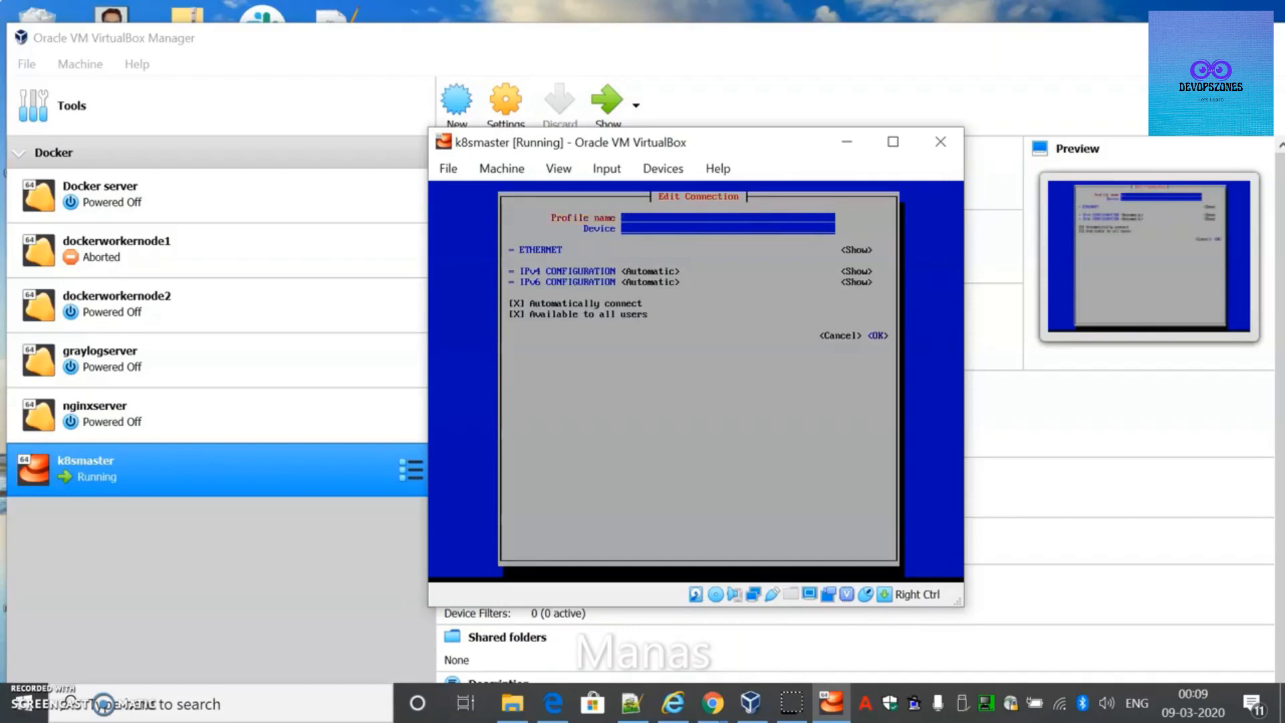
text(eth0)
key(Tab)
key(Tab)
key(Return)
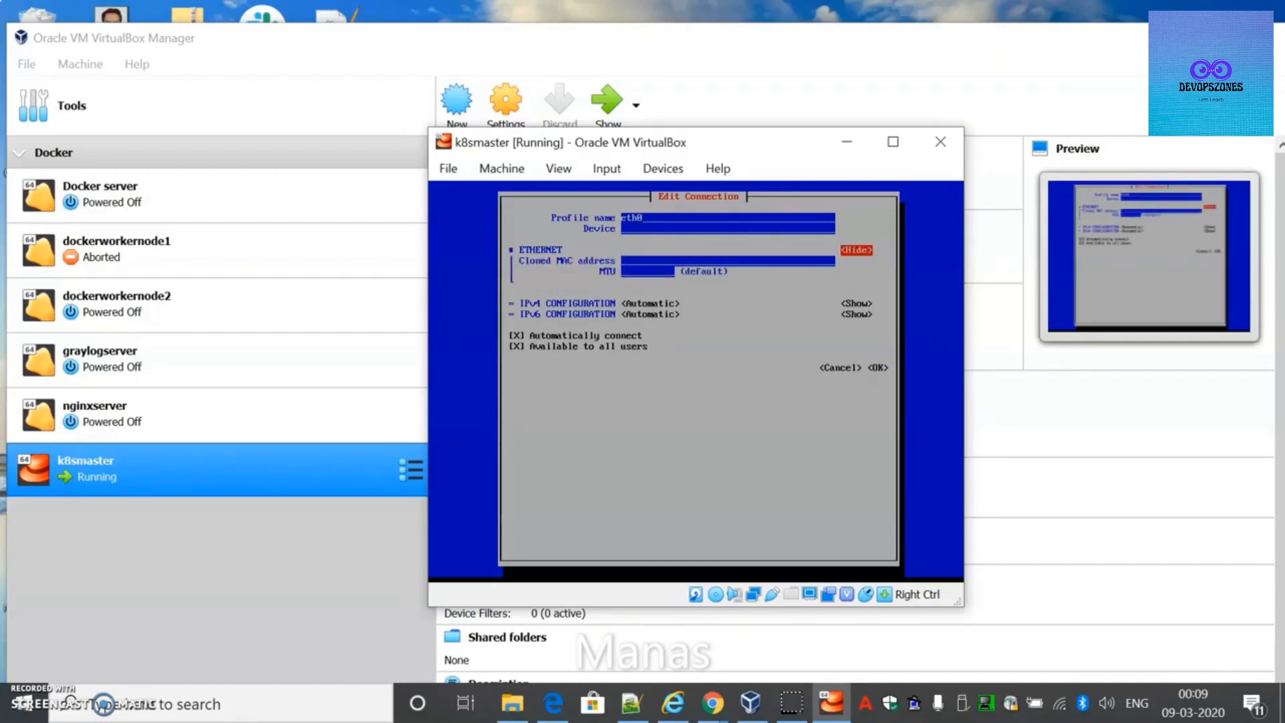
Collapse the Ethernet section, expand the IPv4 configuration and add the address 192.168.1.110/24.
key(Return)
key(Tab)
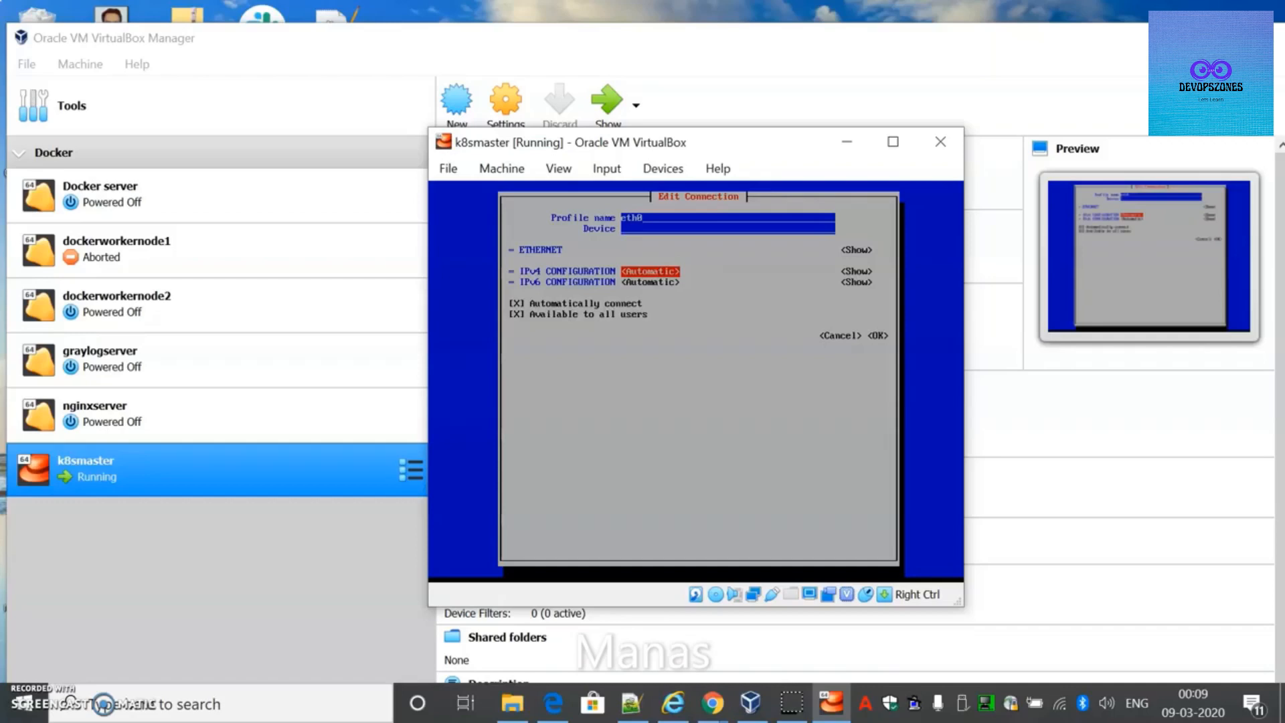
key(Tab)
key(Return)
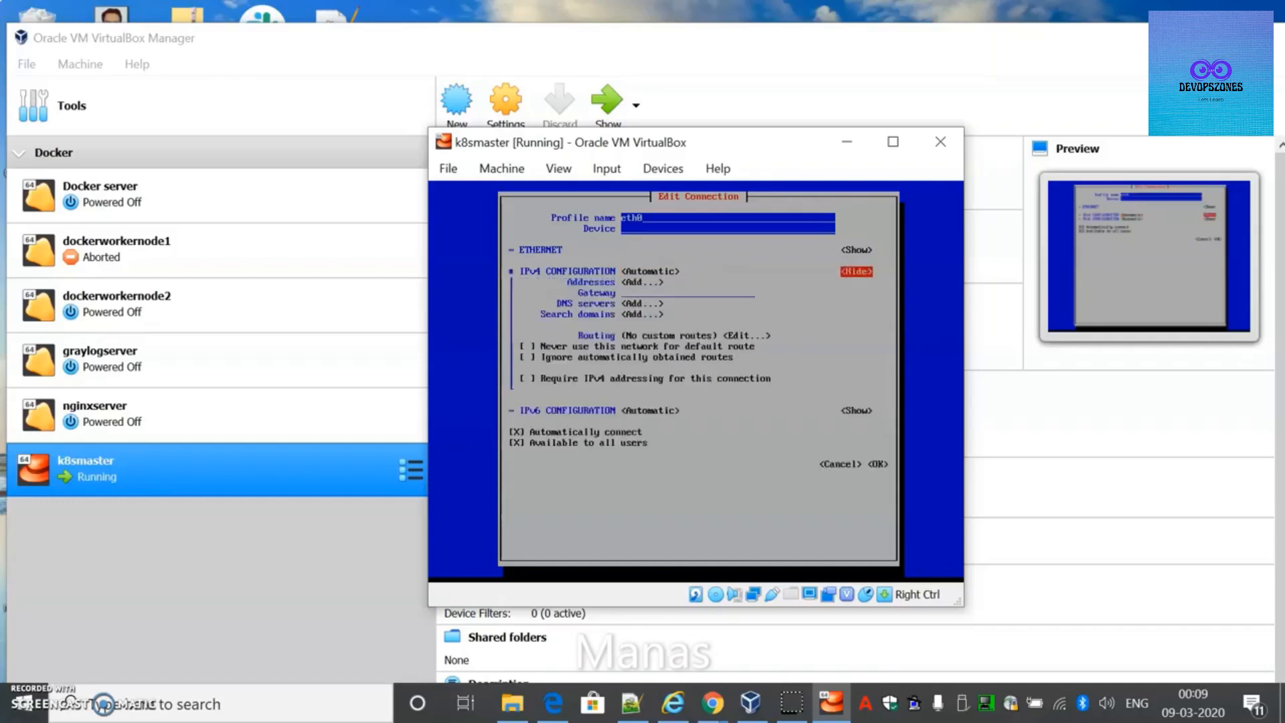
key(Tab)
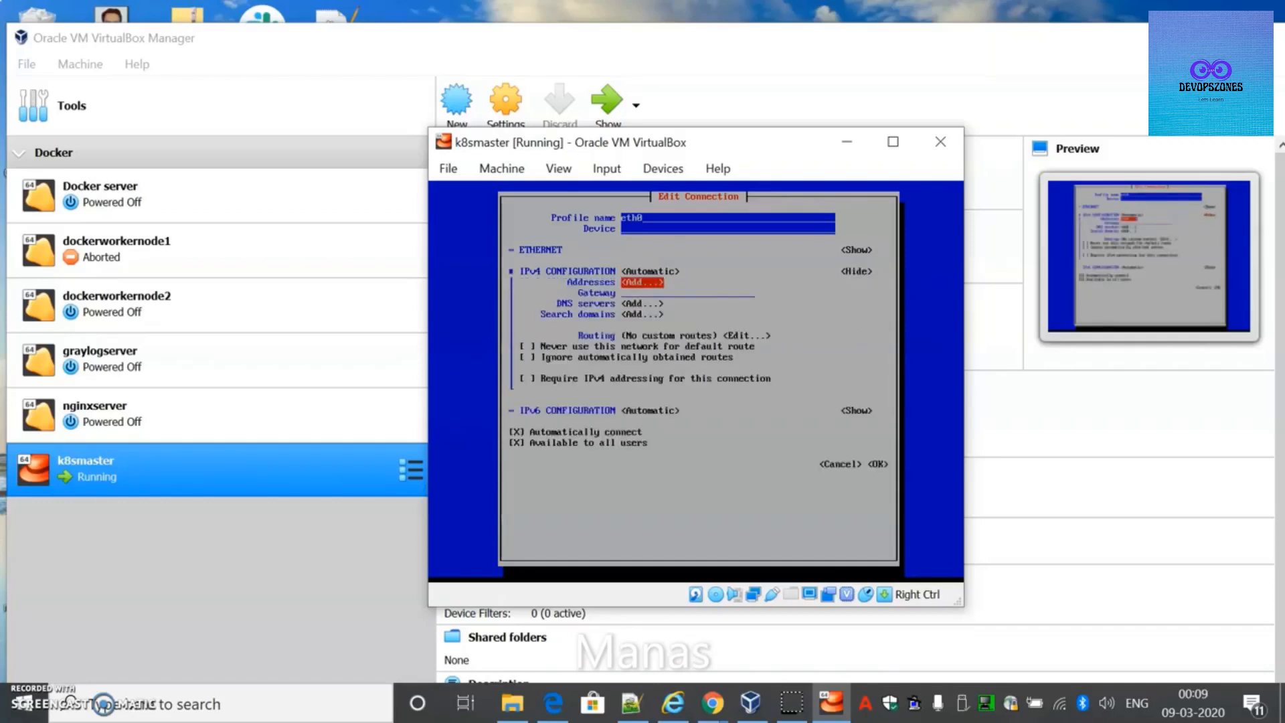
key(Return)
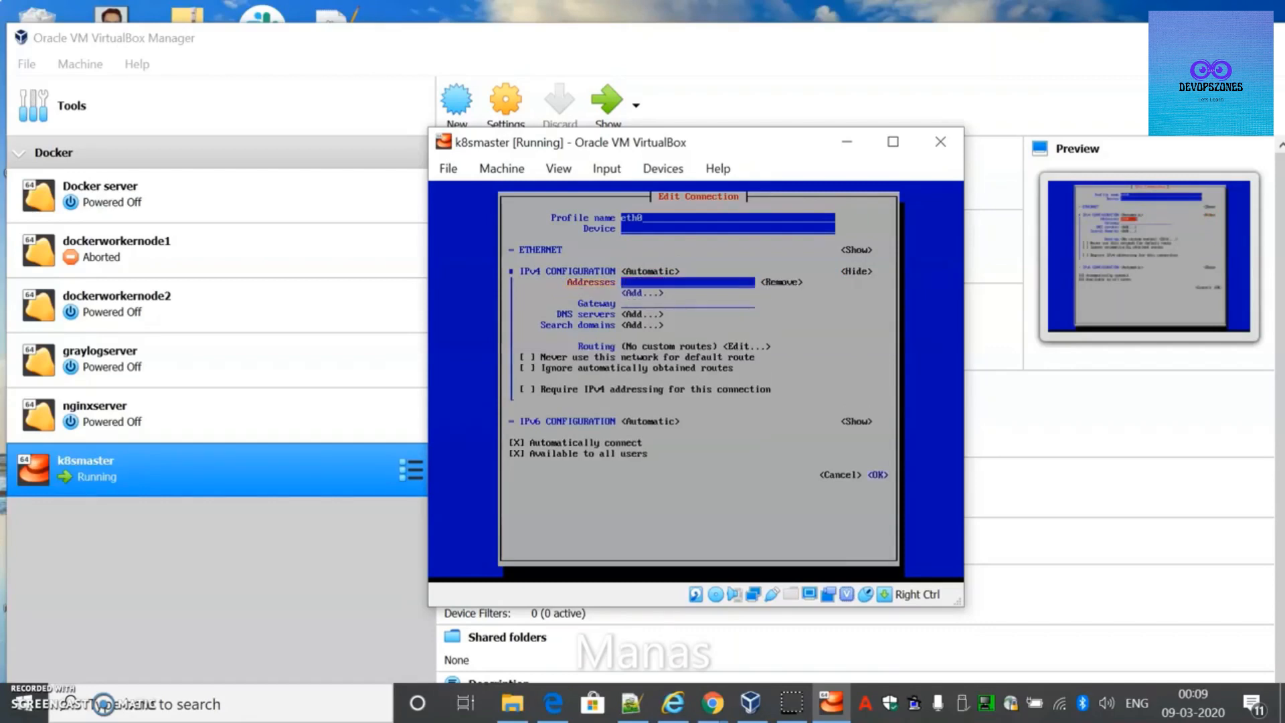
text(192)
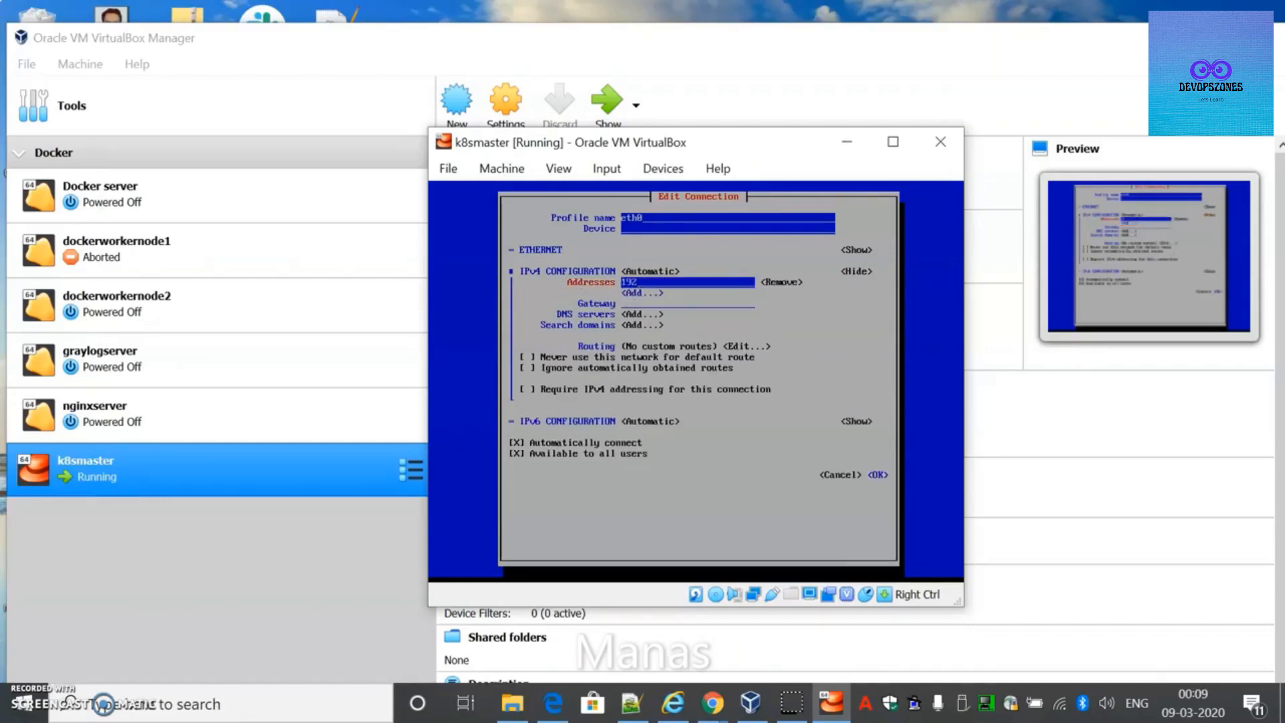
text(.168.1.118/24)
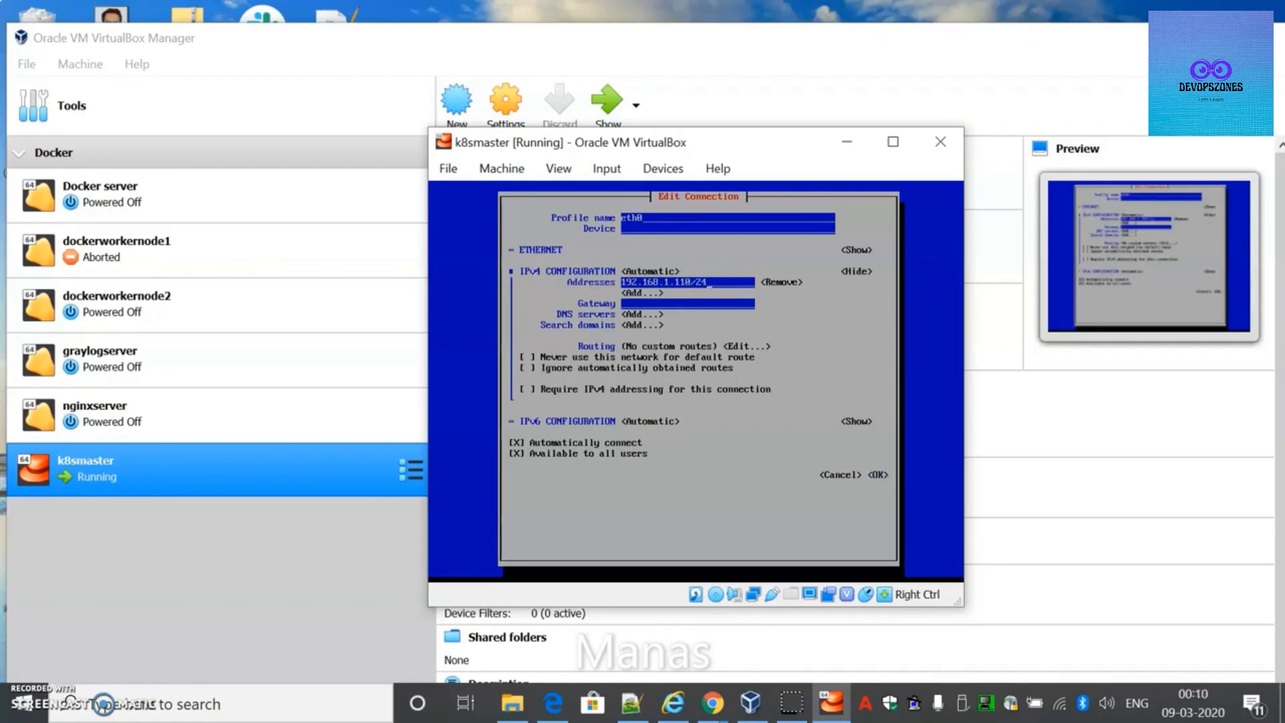
Add 8.8.8.8 as a DNS server in the IPv4 configuration of the eth0 connection.
key(Tab)
key(Tab)
key(Tab)
key(Tab)
key(Tab)
key(Tab)
key(shift+Tab)
key(shift+Tab)
key(Tab)
key(shift+Tab)
key(Return)
text(8)
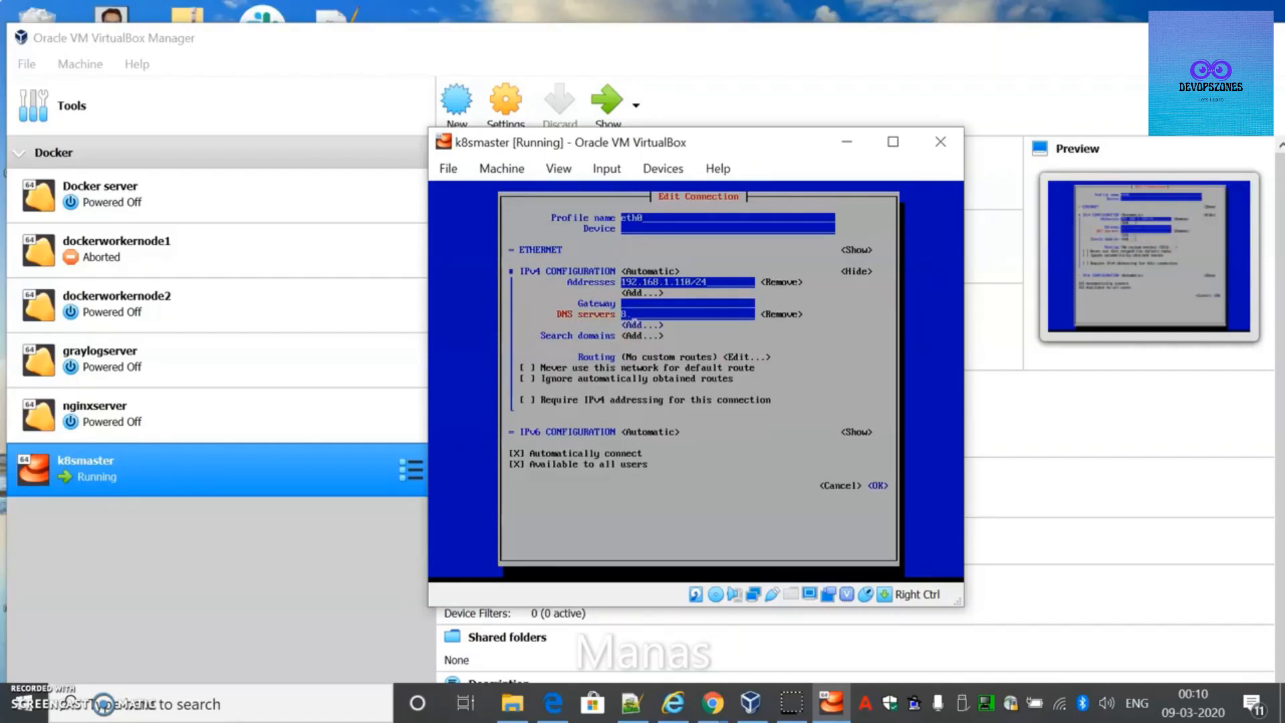
text(.8.8)
Set the IPv6 configuration of the eth0 connection to Ignore.
key(Tab)
key(Tab)
key(Tab)
key(Tab)
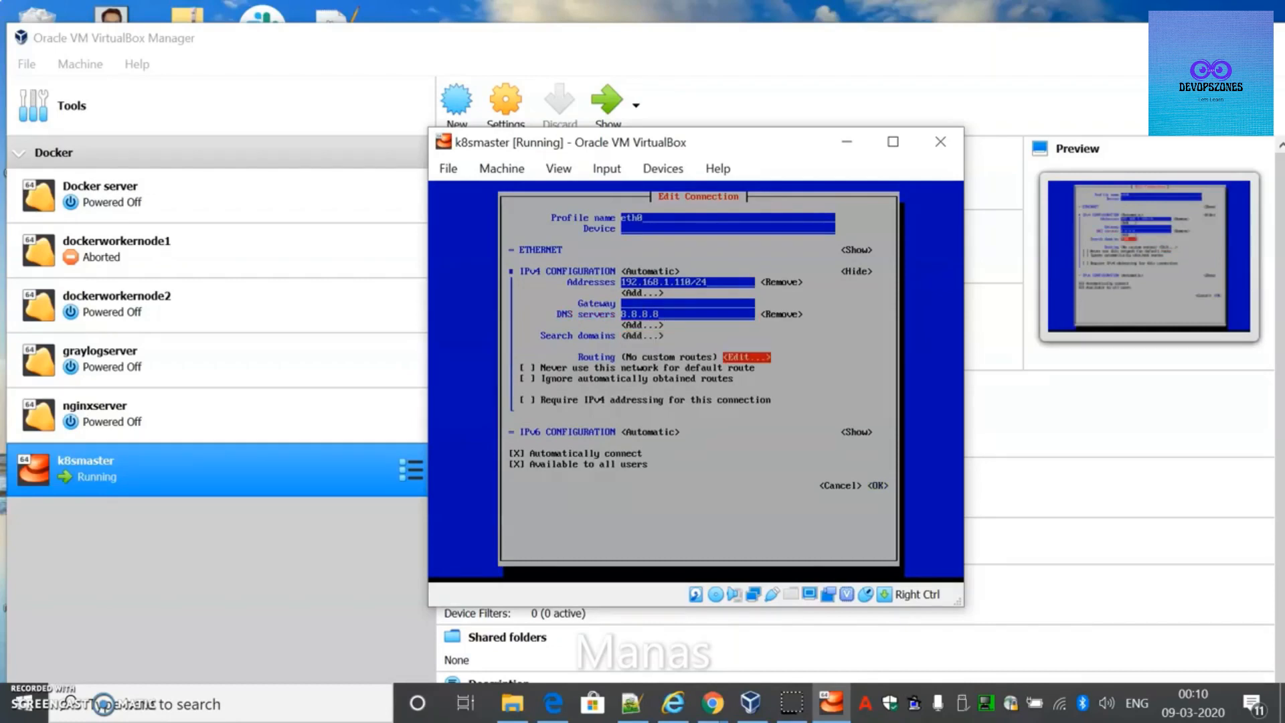
key(Tab)
key(shift+Tab)
key(Tab)
key(Tab)
key(Tab)
key(Tab)
key(Tab)
key(Tab)
key(shift+Tab)
key(shift+Tab)
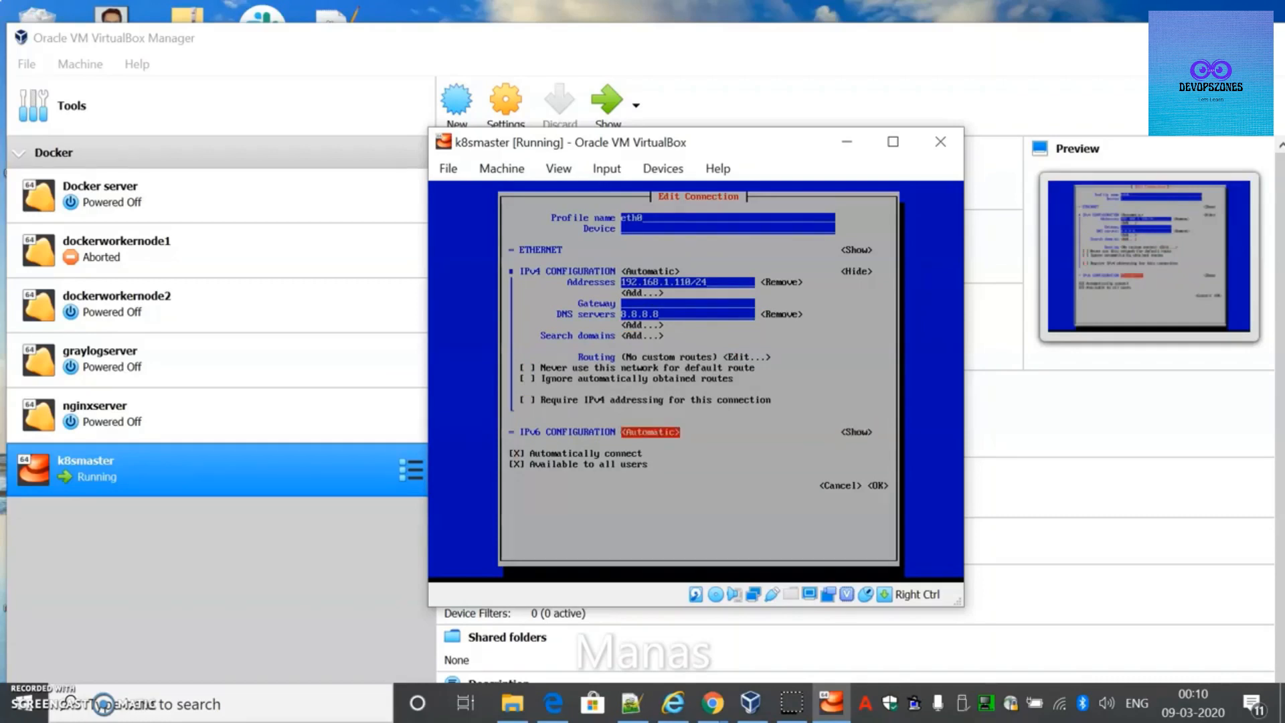
key(Return)
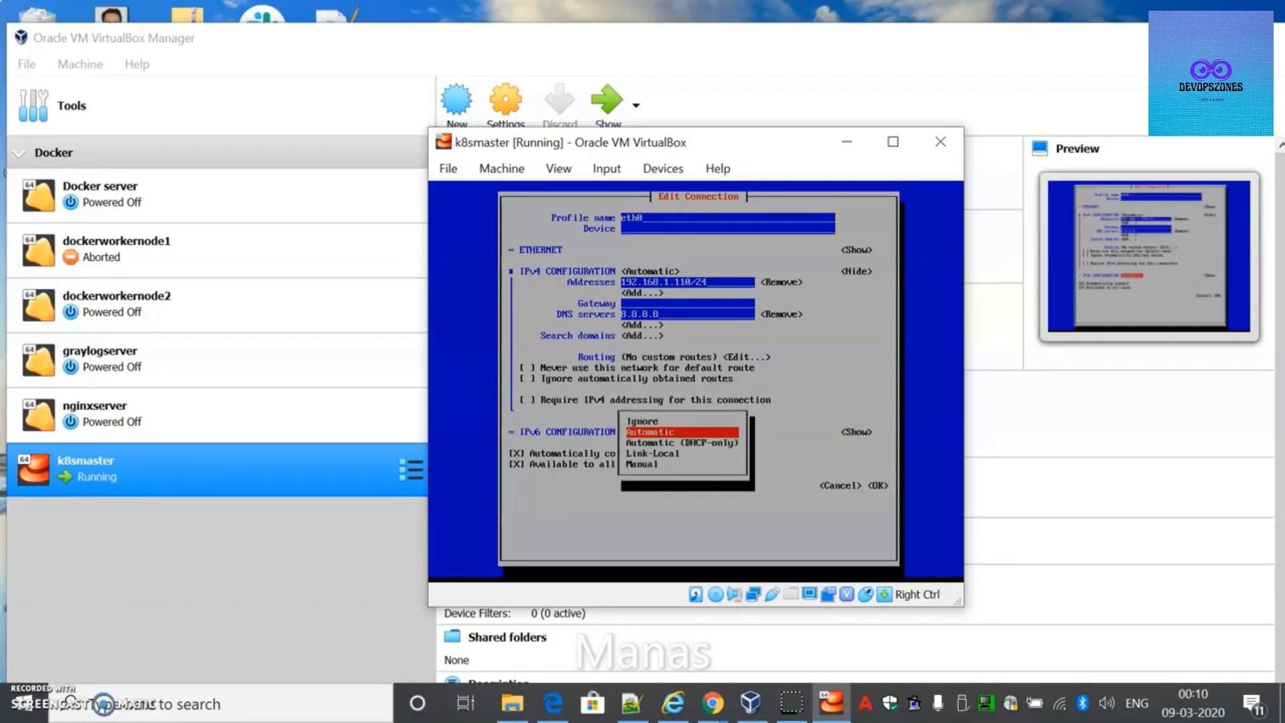
key(Up)
key(Return)
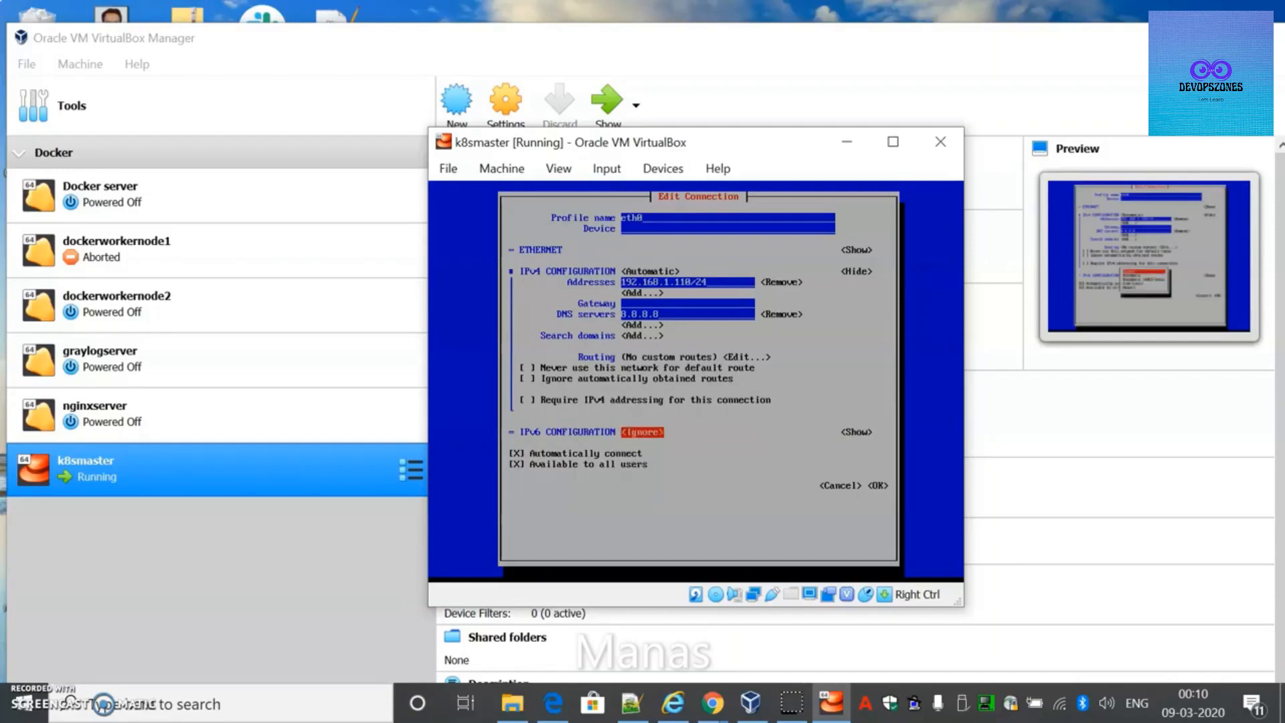
Save the new eth0 connection and return to the connection list.
key(Tab)
key(Tab)
key(Tab)
key(Tab)
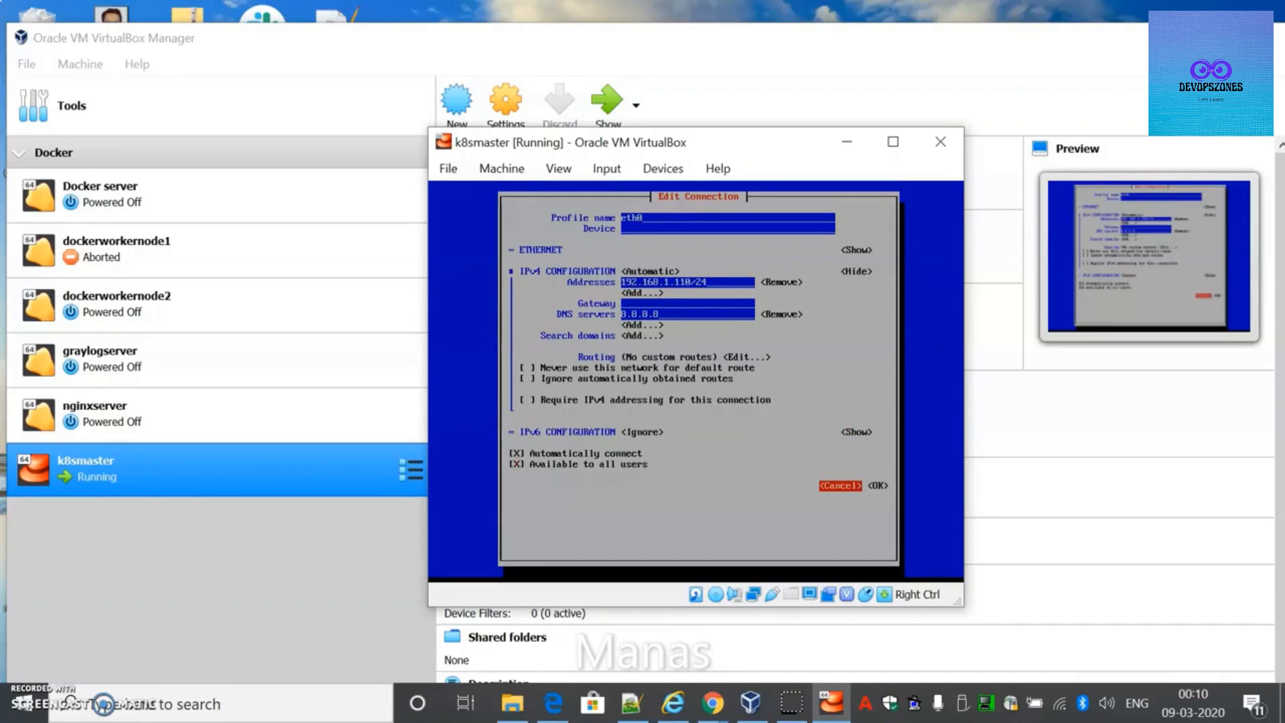
key(Tab)
key(Return)
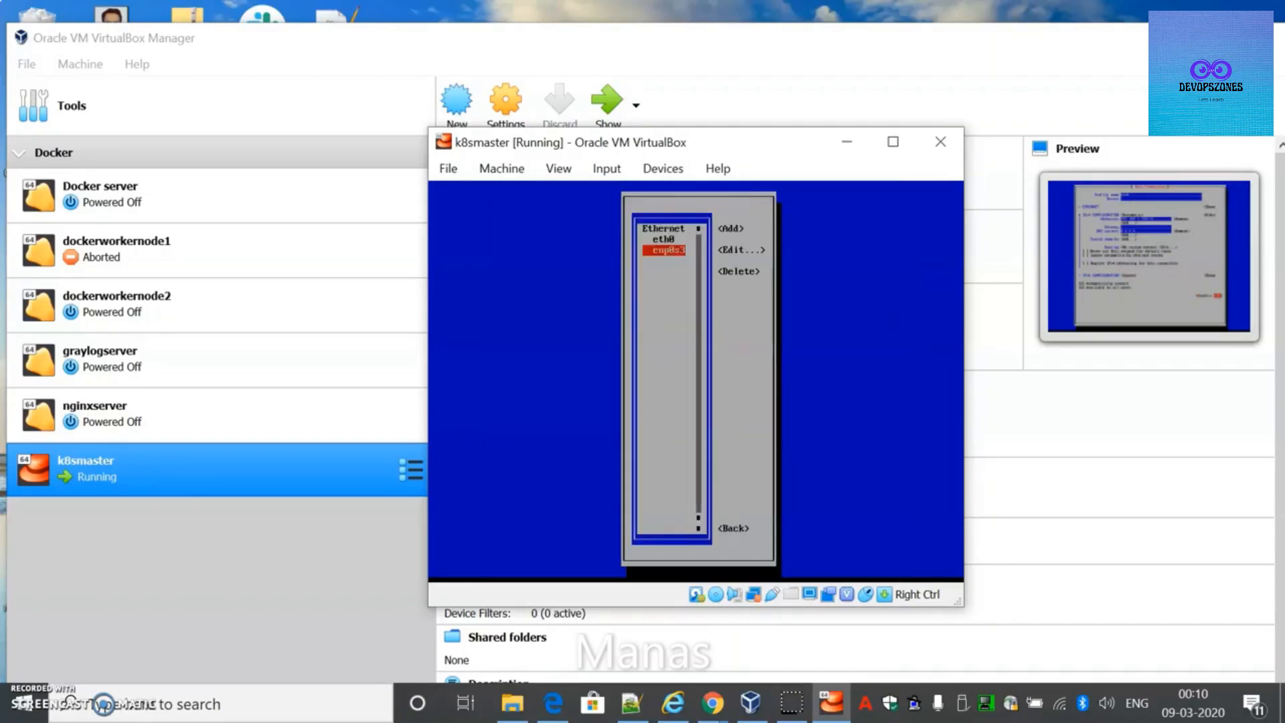
Reopen the eth0 connection to review its address, DNS and IPv6 settings, and close the editor again.
key(Up)
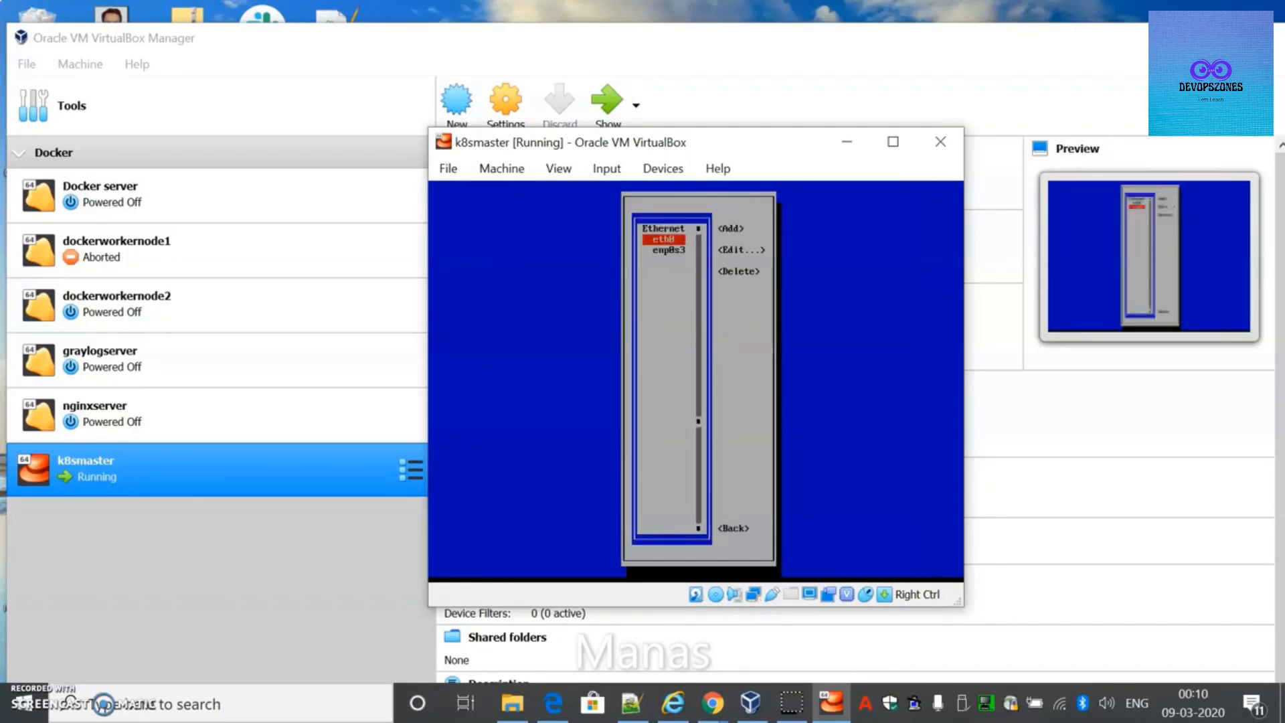
key(Return)
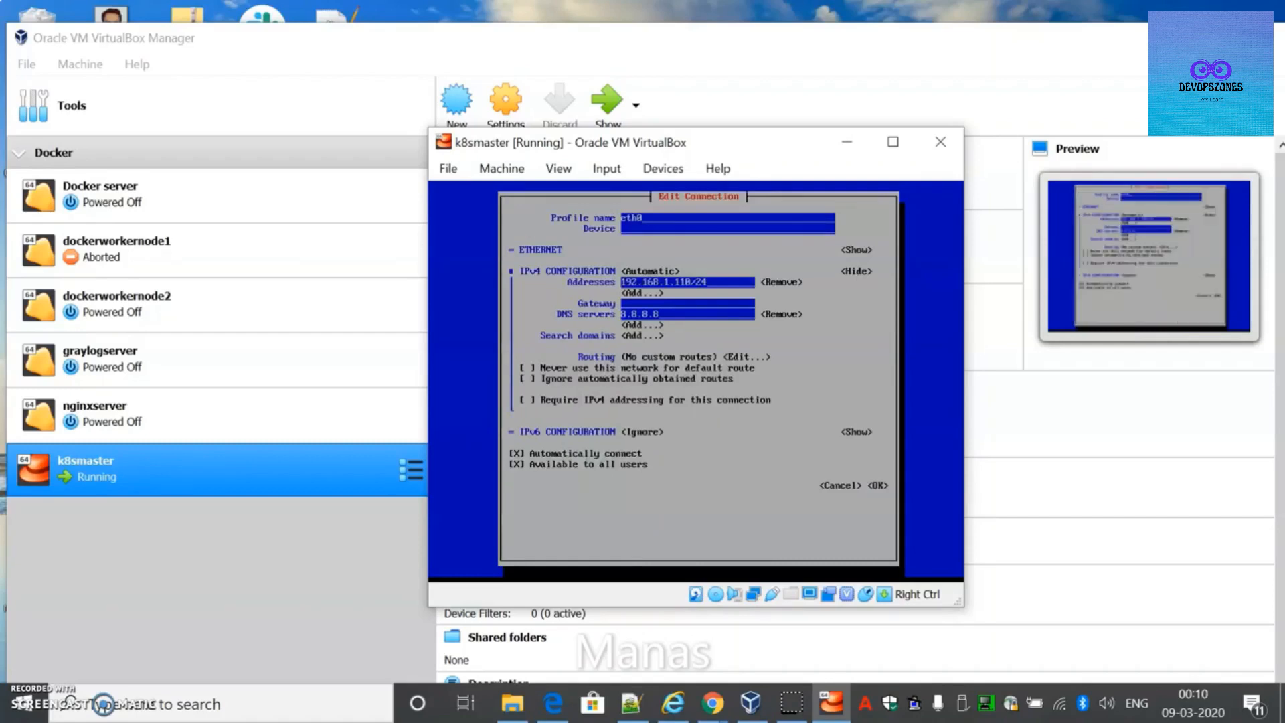
key(Tab)
key(Tab)
key(Tab)
key(Tab)
key(Tab)
key(Tab)
key(Tab)
key(Tab)
key(Tab)
key(Tab)
key(Tab)
key(Tab)
key(Tab)
key(Tab)
key(Tab)
key(Tab)
key(Tab)
key(Tab)
key(Tab)
key(Tab)
key(Tab)
key(Return)
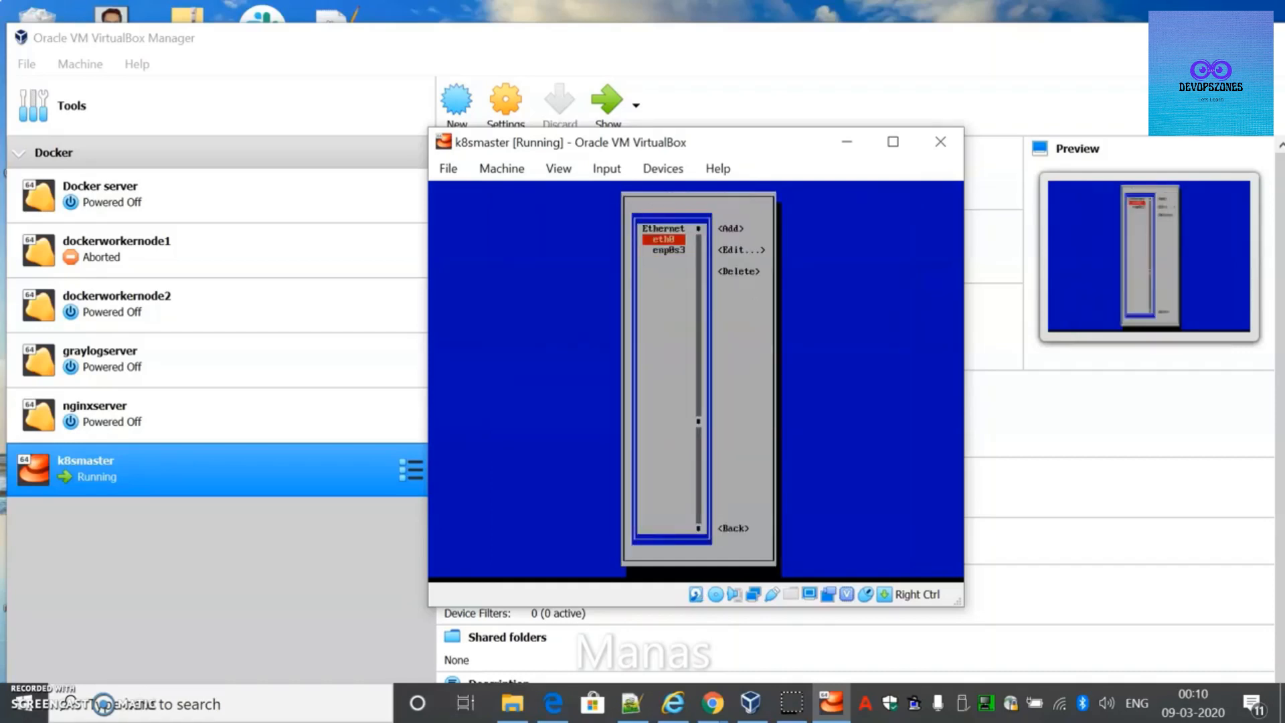
Open the connection activation list from the main menu, toggle the eth0 connection's activation and go back.
key(Escape)
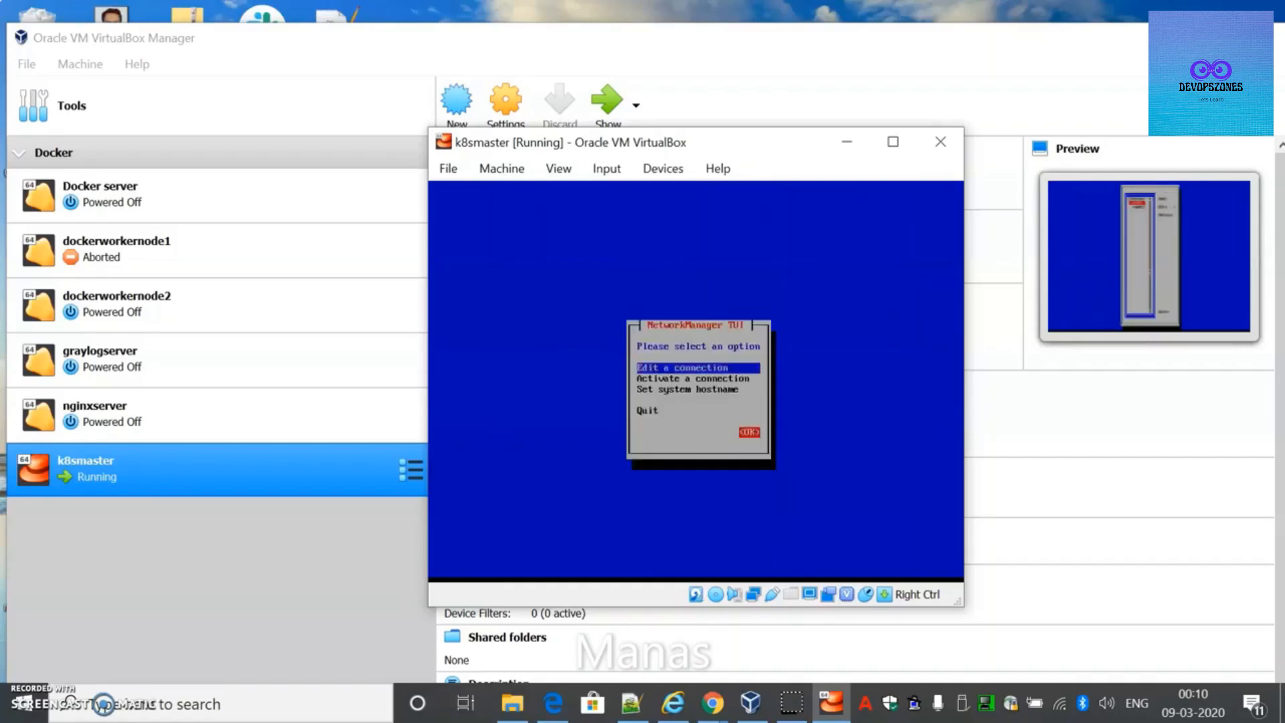
key(Down)
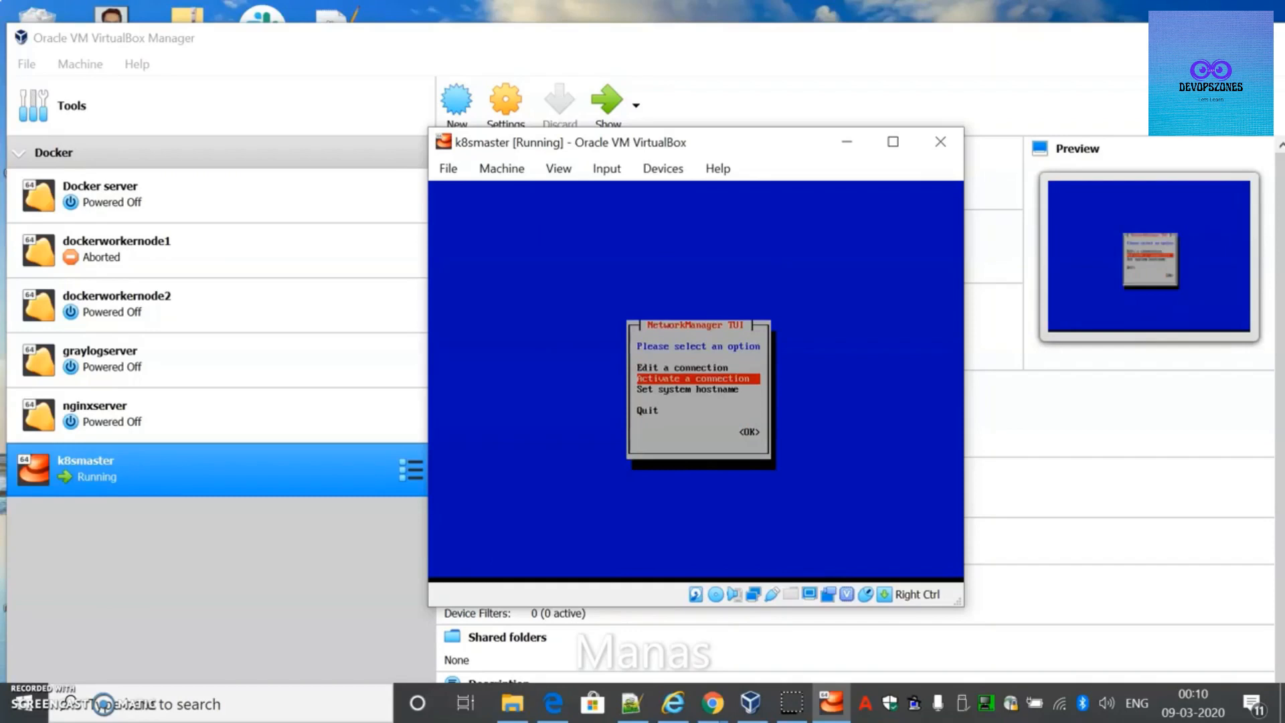
key(Return)
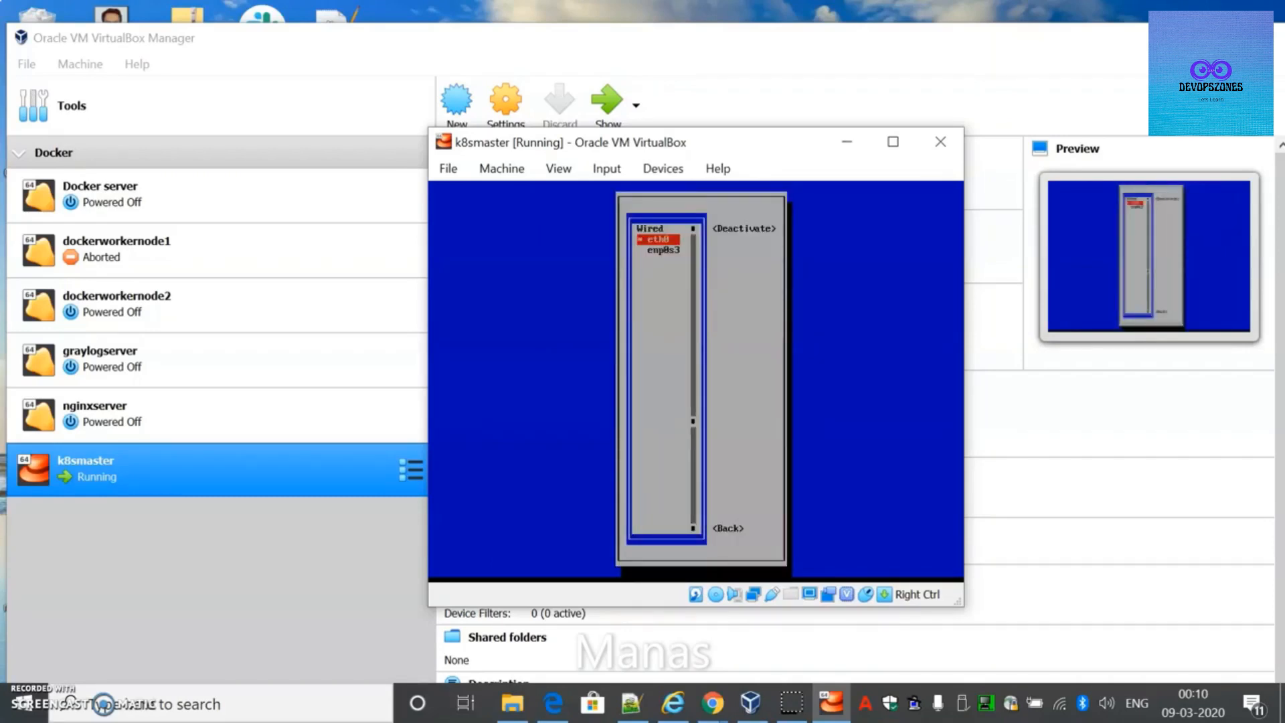
key(Tab)
key(Return)
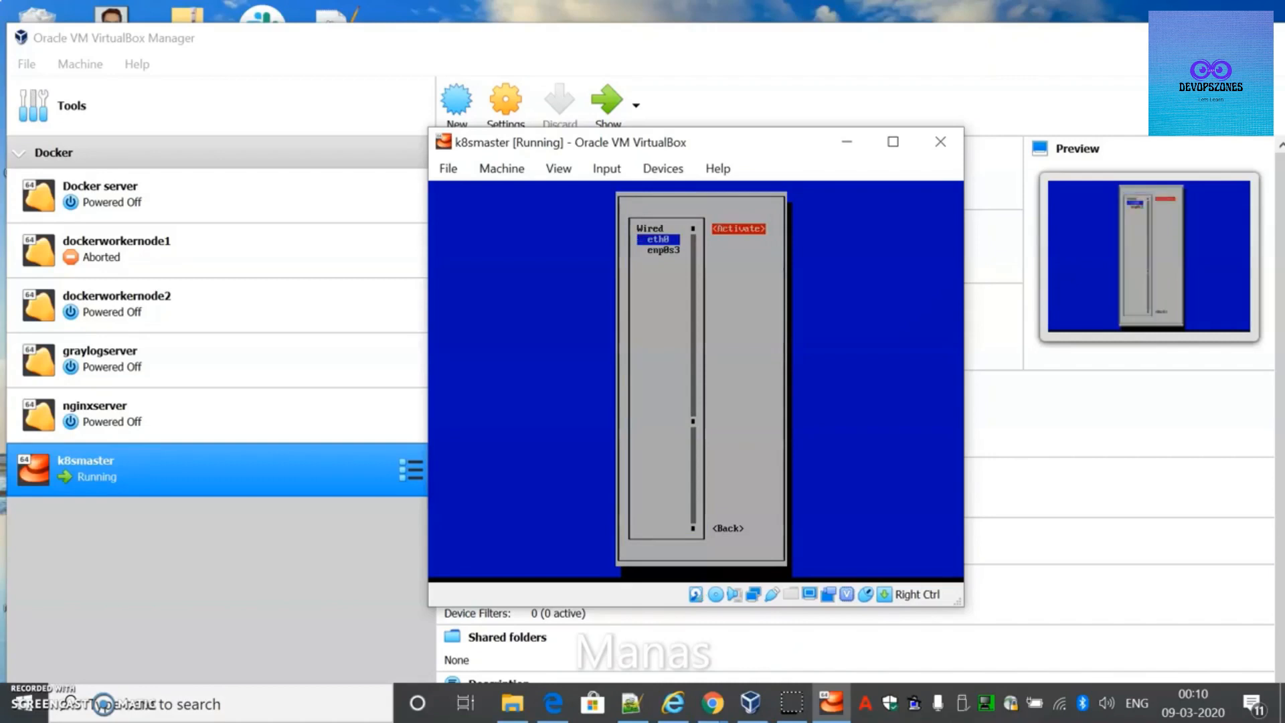
key(Tab)
key(Return)
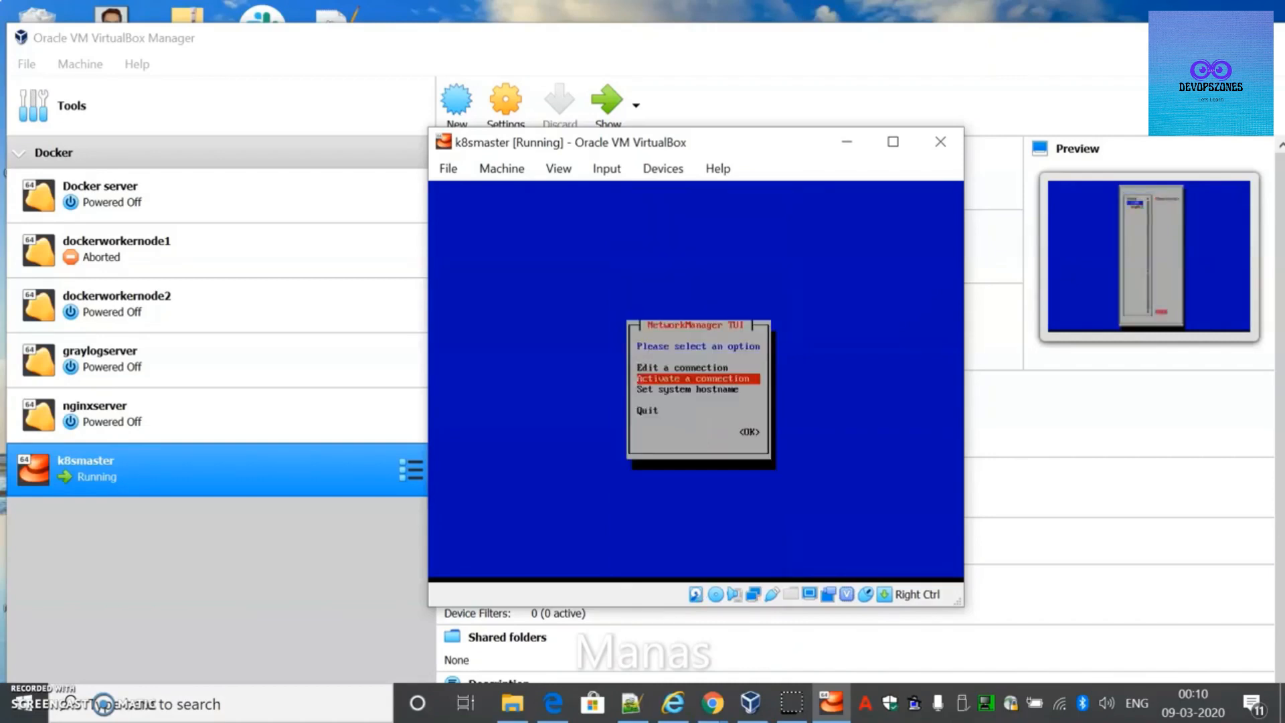
Quit nmtui and run ip a in the shell to check the network addresses.
key(Down)
key(Down)
key(Return)
key(Return)
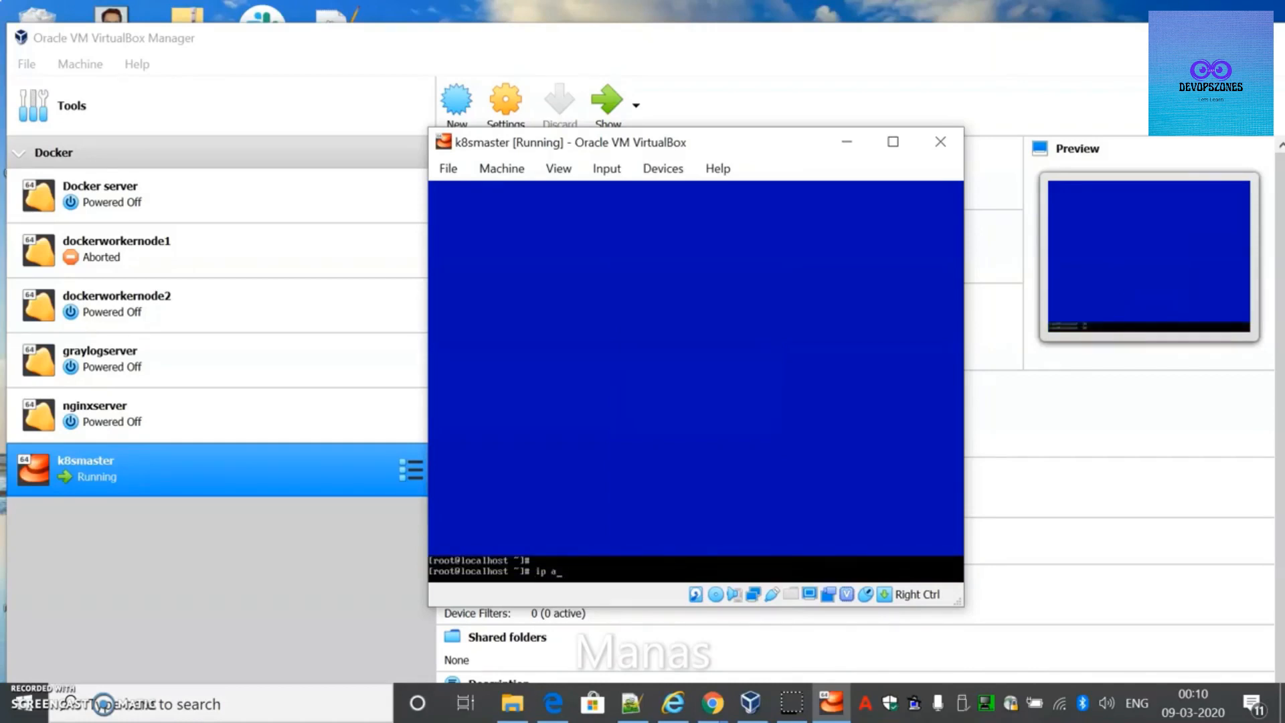
text(ip a)
key(Return)
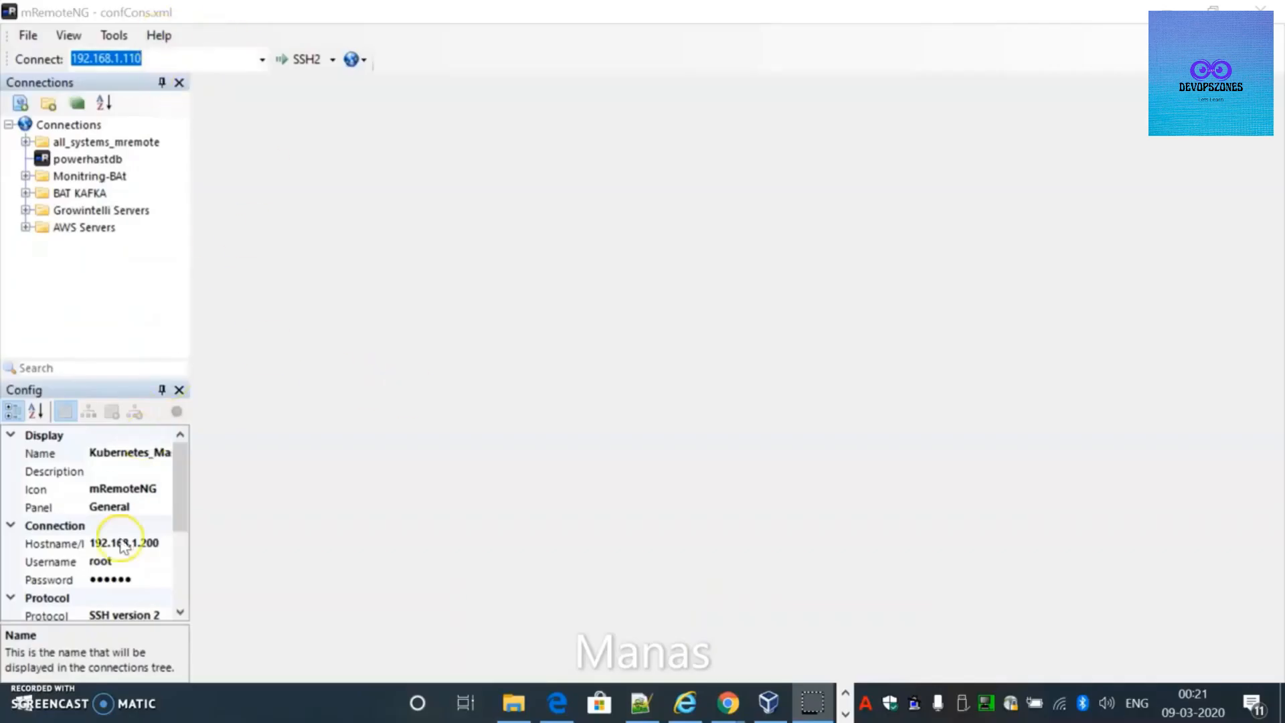
Restore the maximized mRemoteNG window to a smaller size and move it slightly up on the desktop.
click(319, 615)
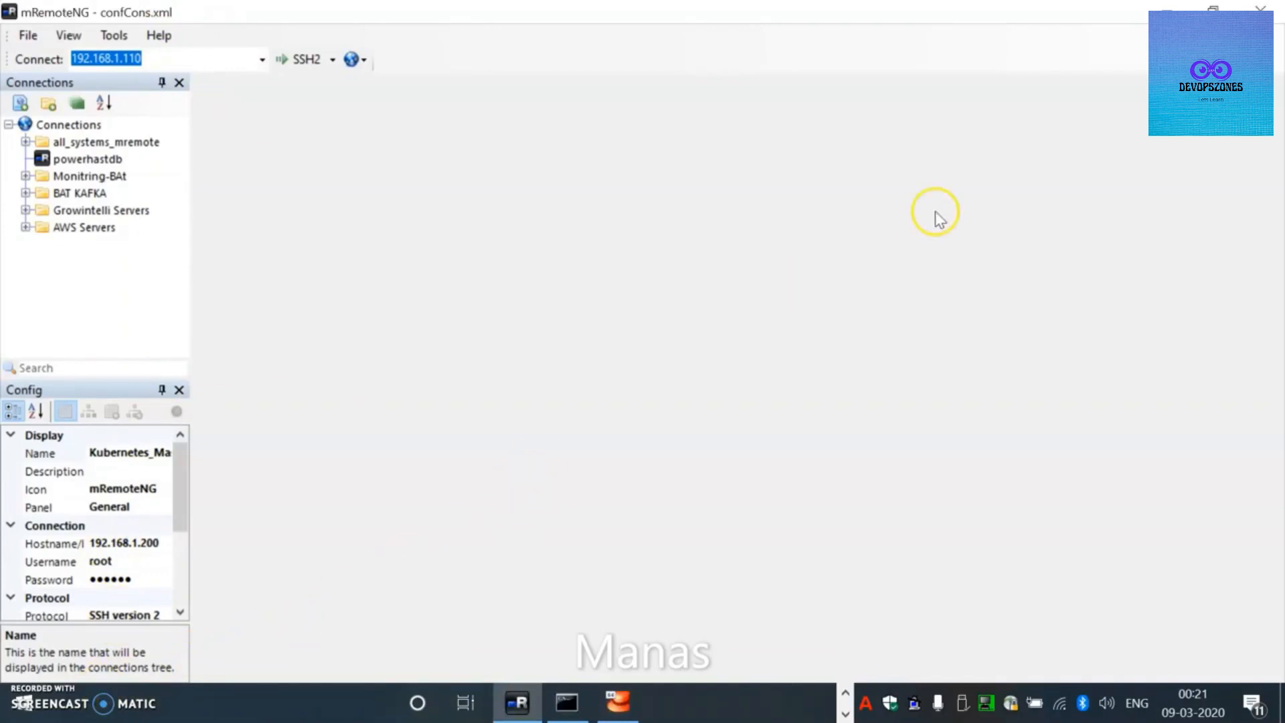
double_click(980, 12)
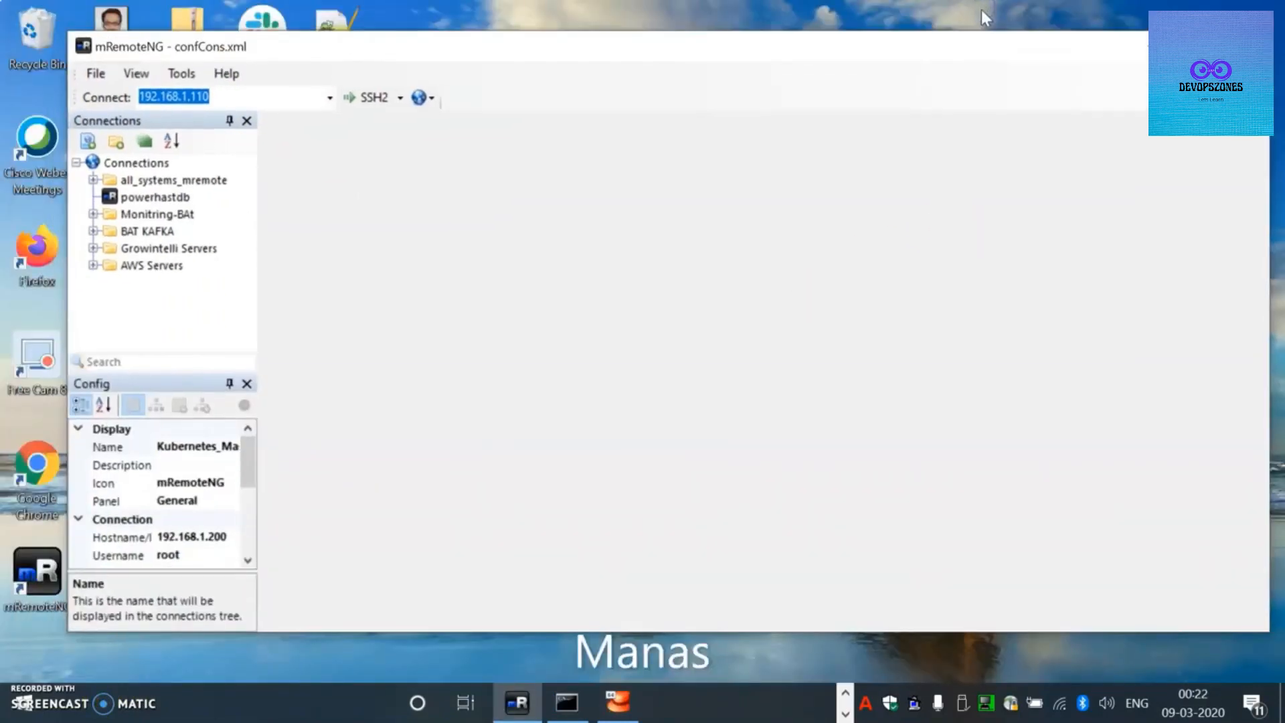
click(986, 18)
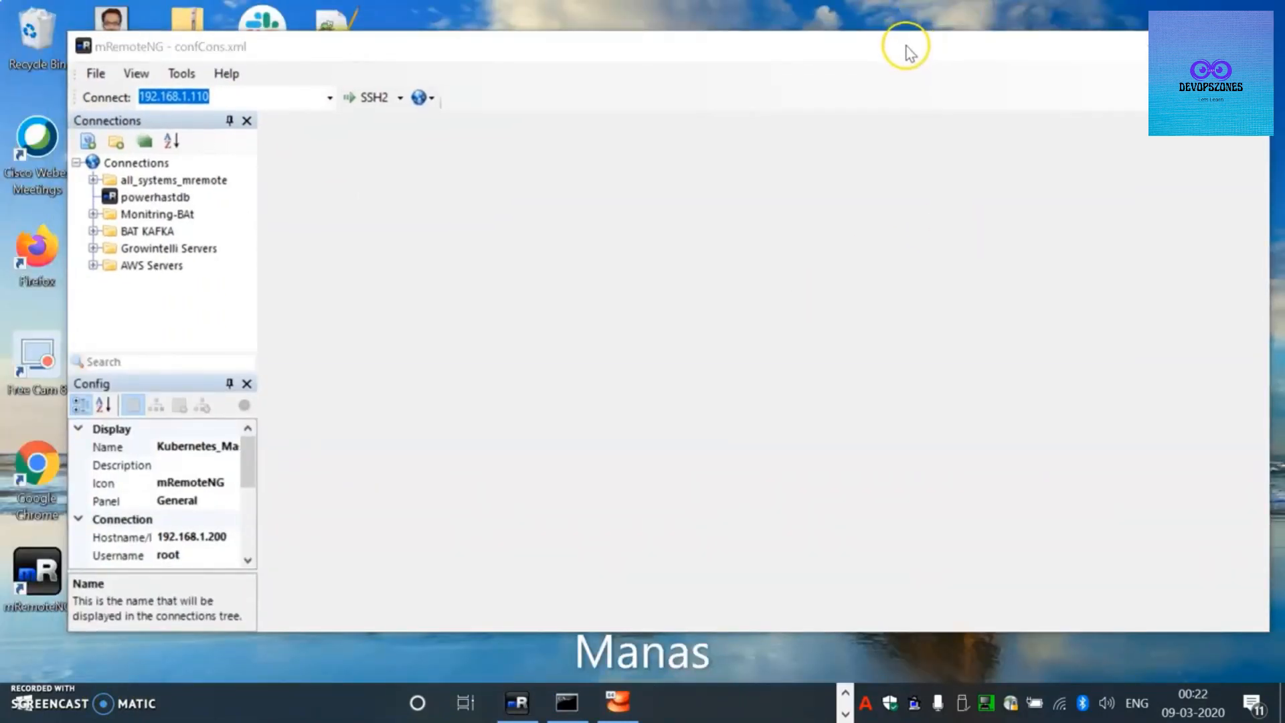
click(848, 46)
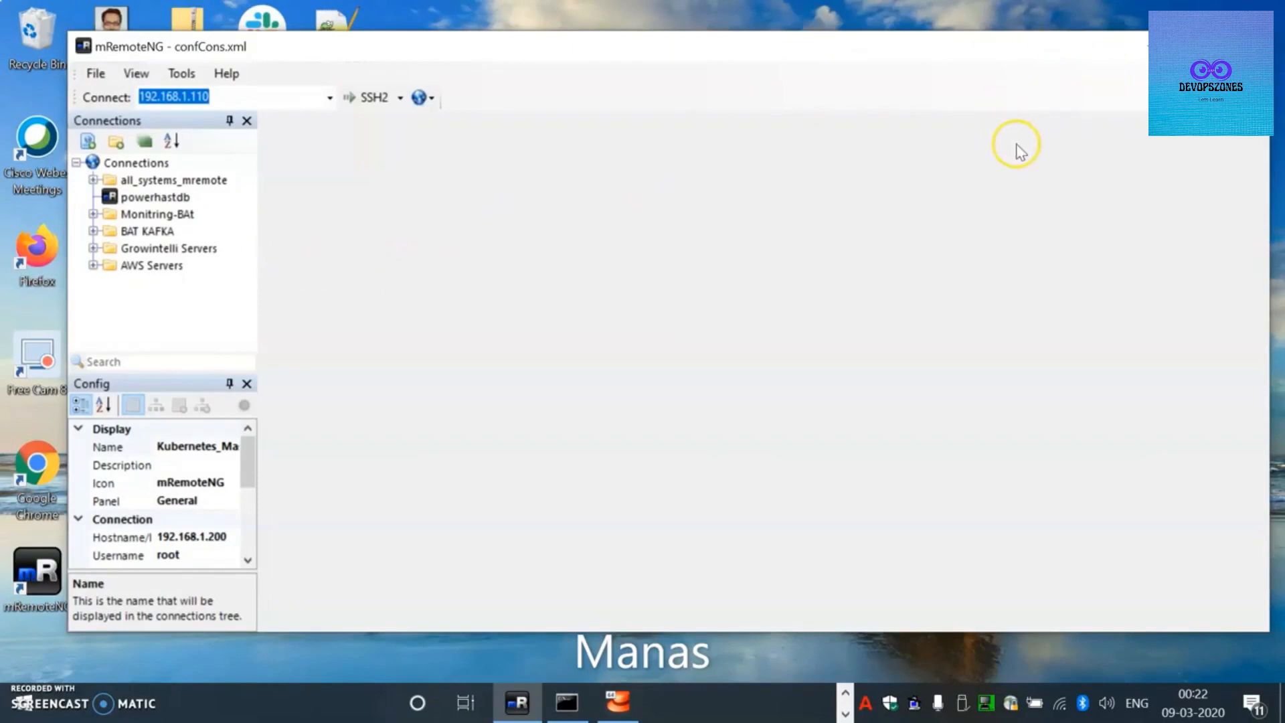
click(844, 696)
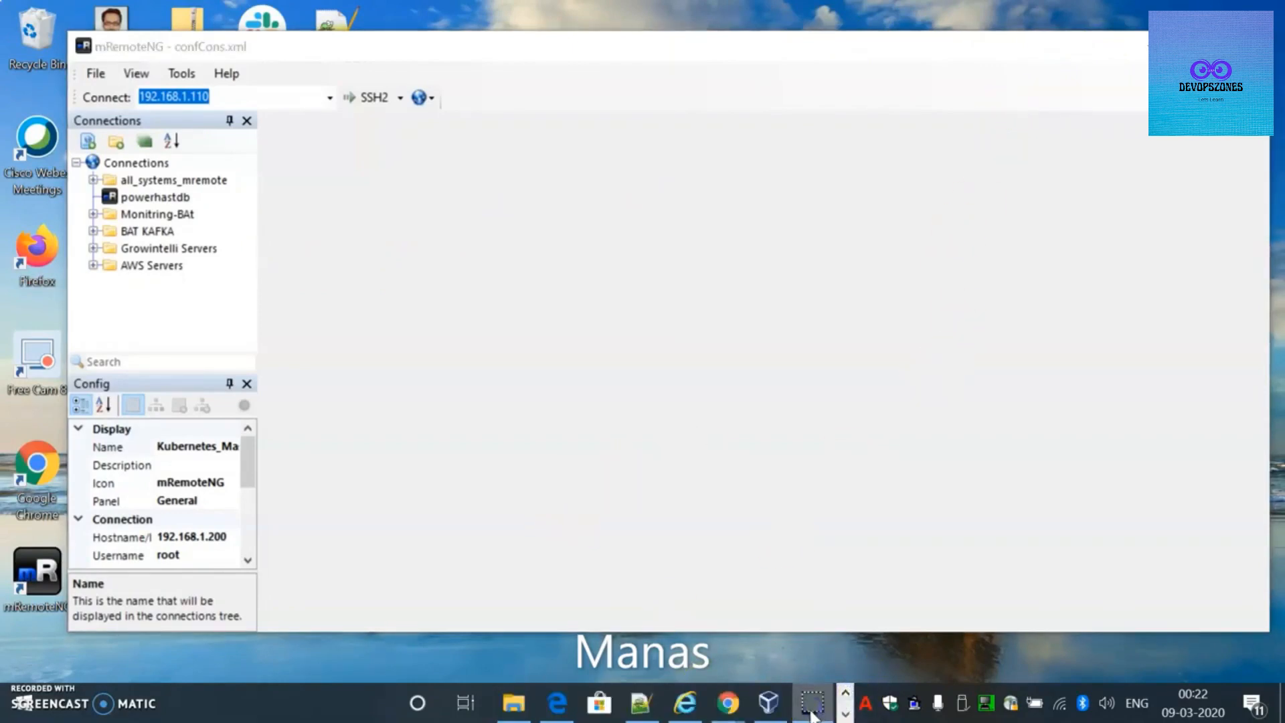
right_click(812, 712)
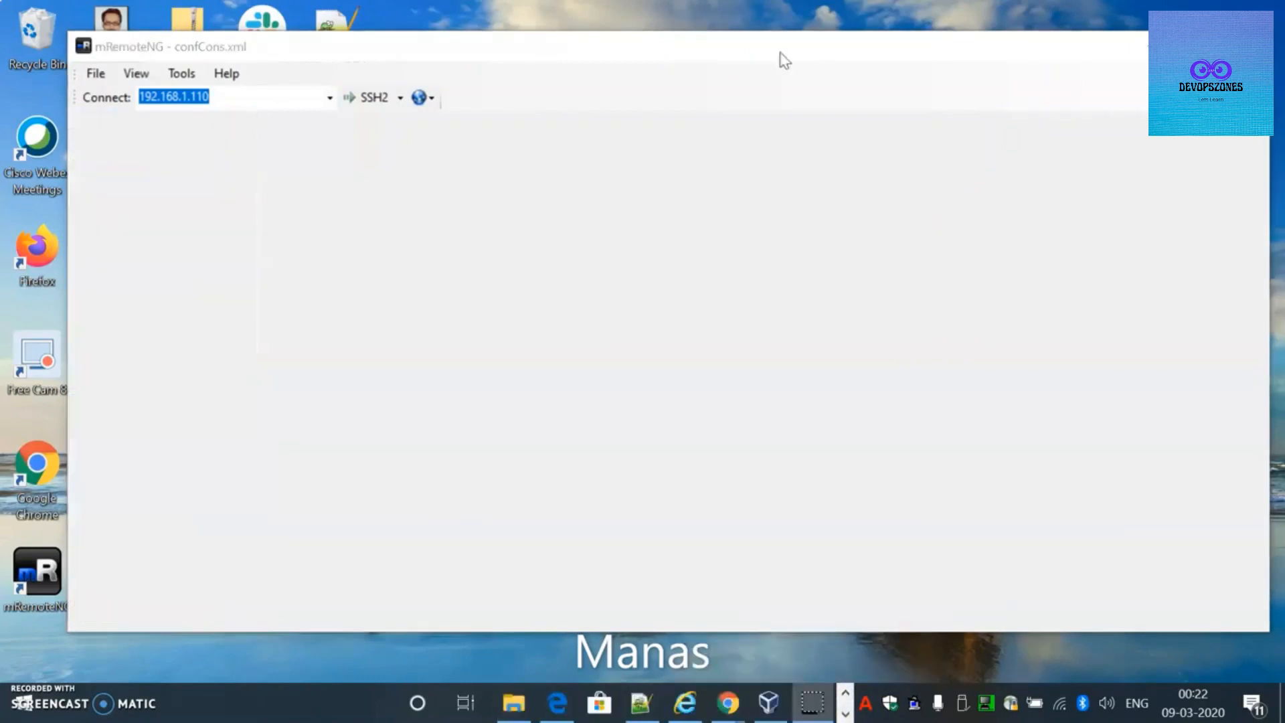
click(779, 55)
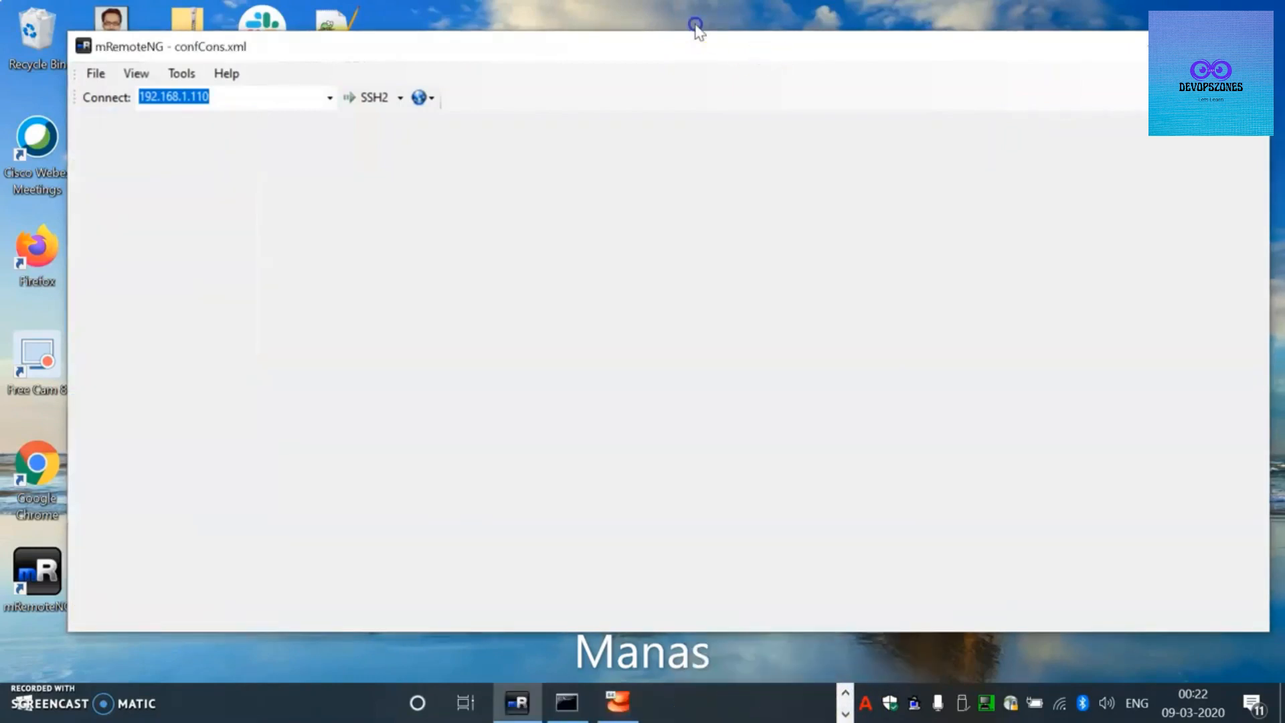
drag(698, 52, 700, 28)
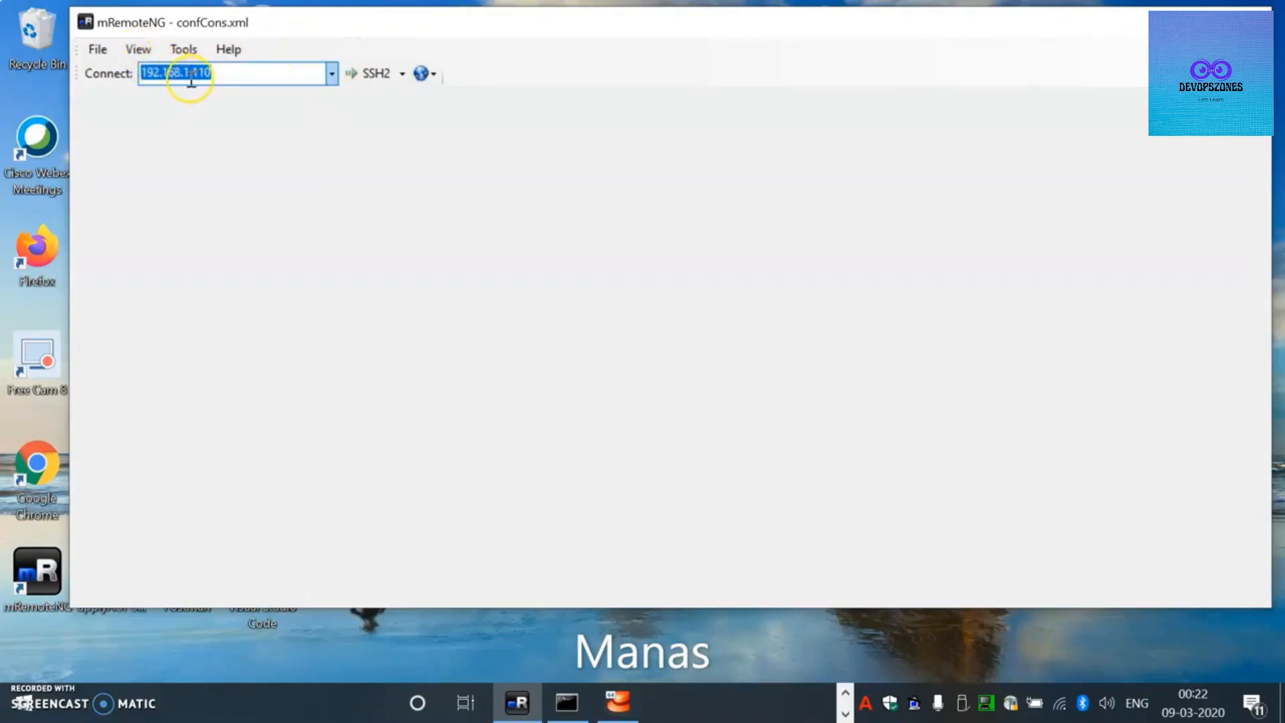
Open an SSH2 connection to 192.168.1.110 and log in as root with the account password.
click(370, 77)
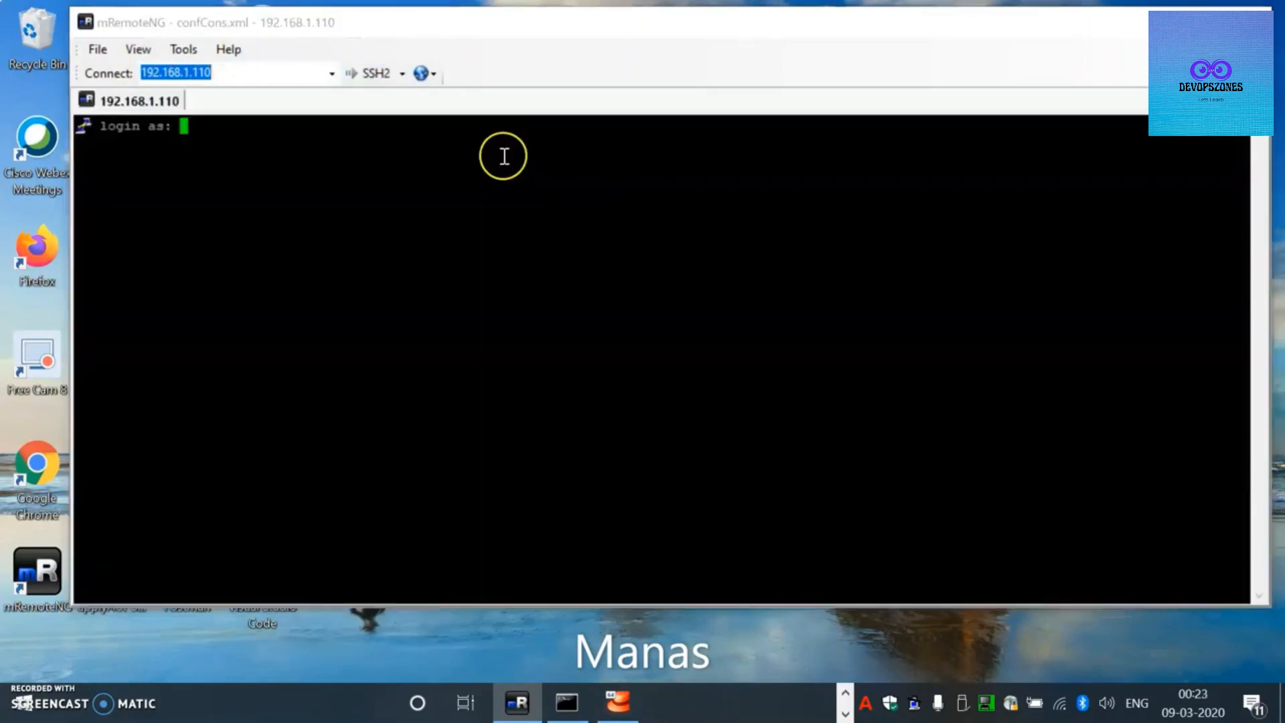
text(root)
key(Return)
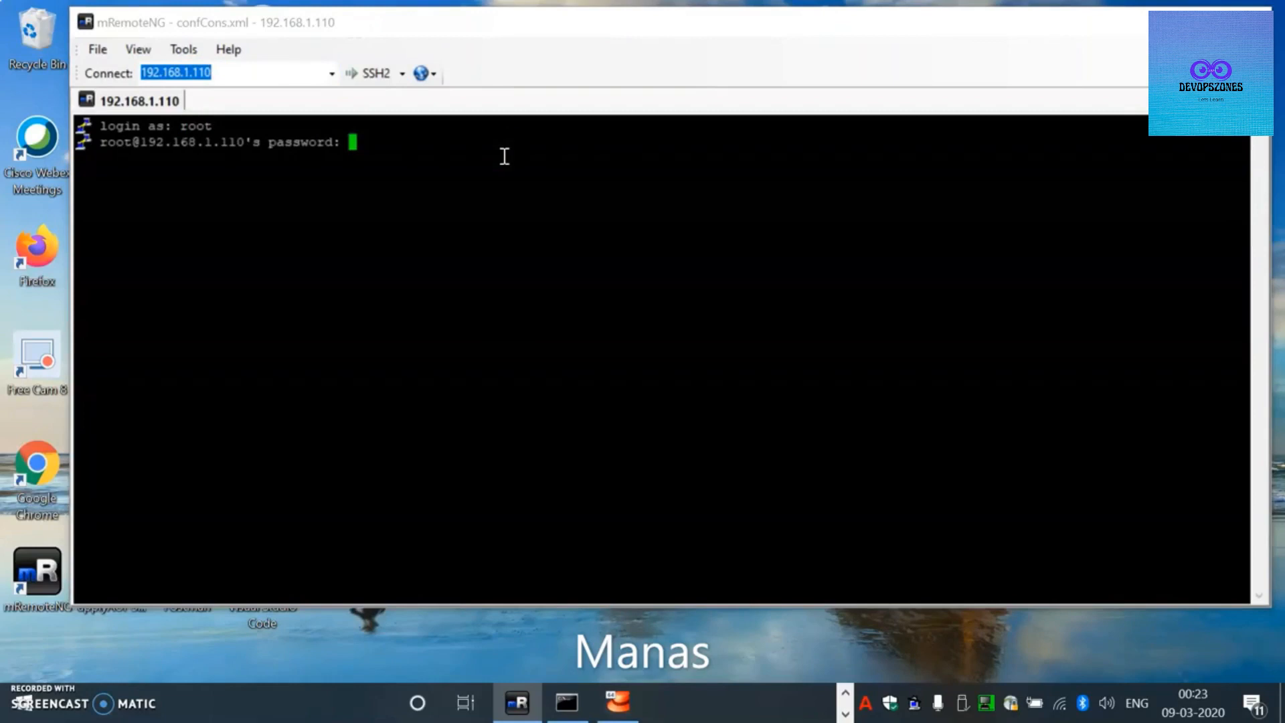
key(Return)
key(Return)
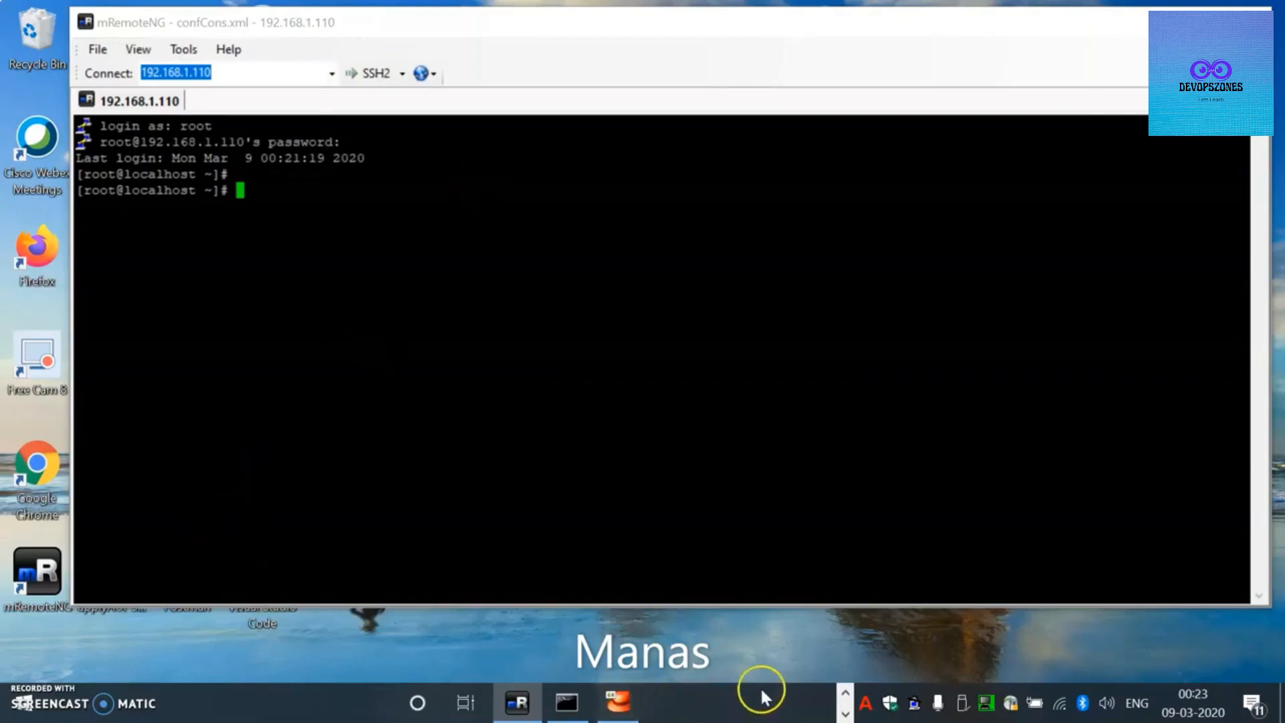
click(846, 691)
mouse_move(808, 697)
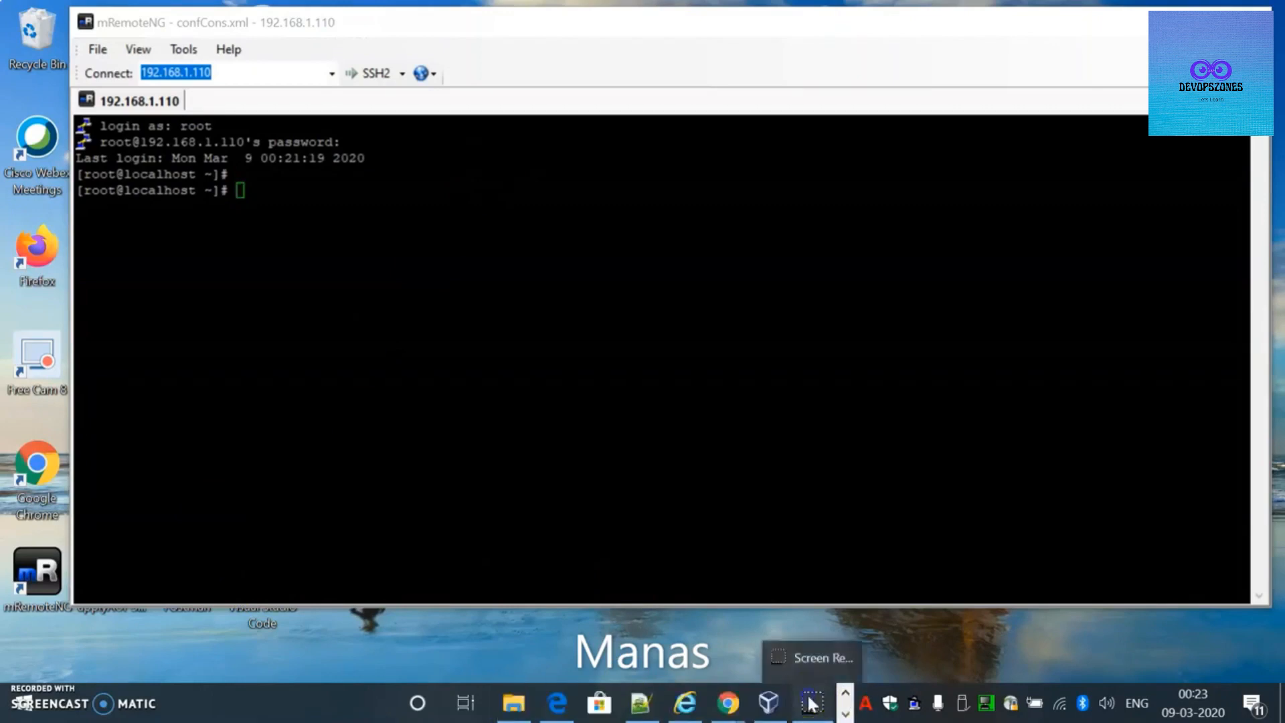